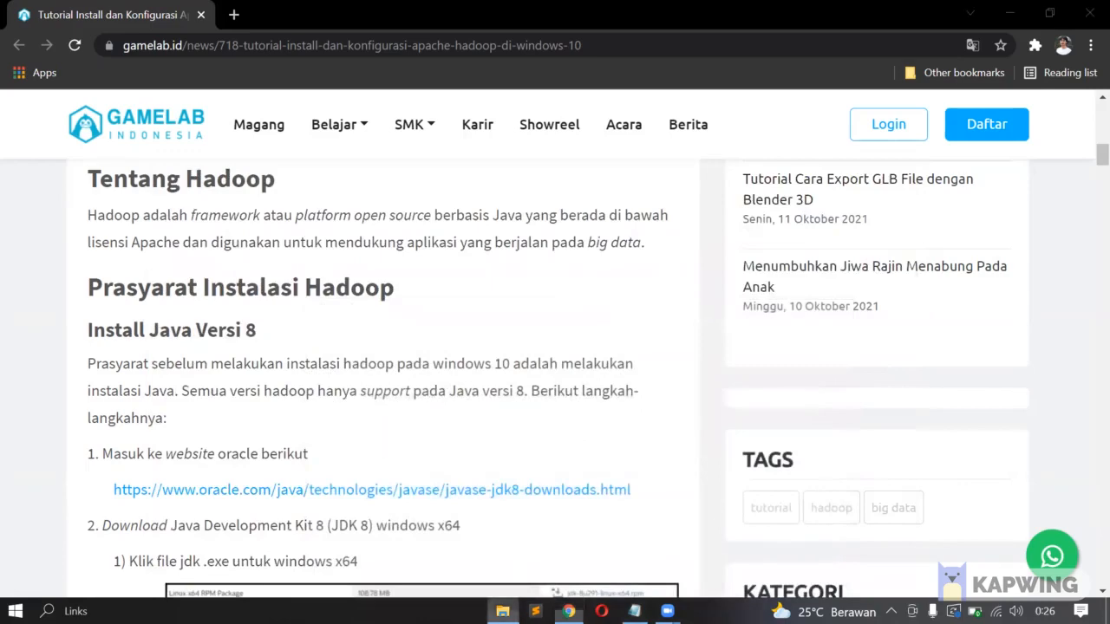
# Switch to File Explorer and locate the hadoop-2.9.2.tar.gz archive in the Compressed folder inside Downloads
pyautogui.click(502, 610)
pyautogui.click(381, 382)
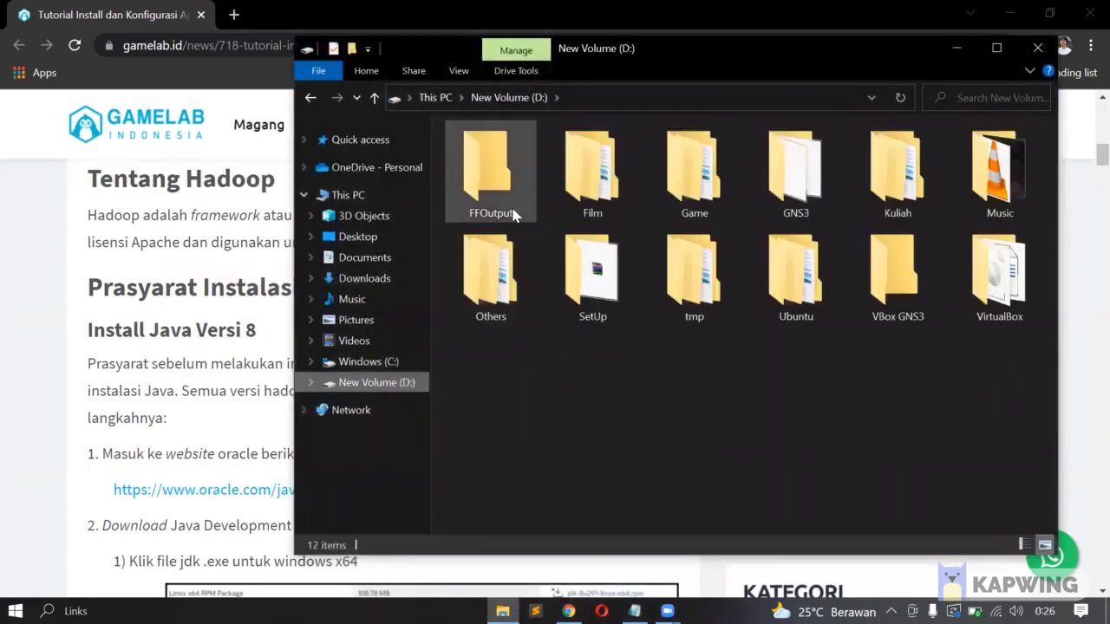
pyautogui.click(362, 278)
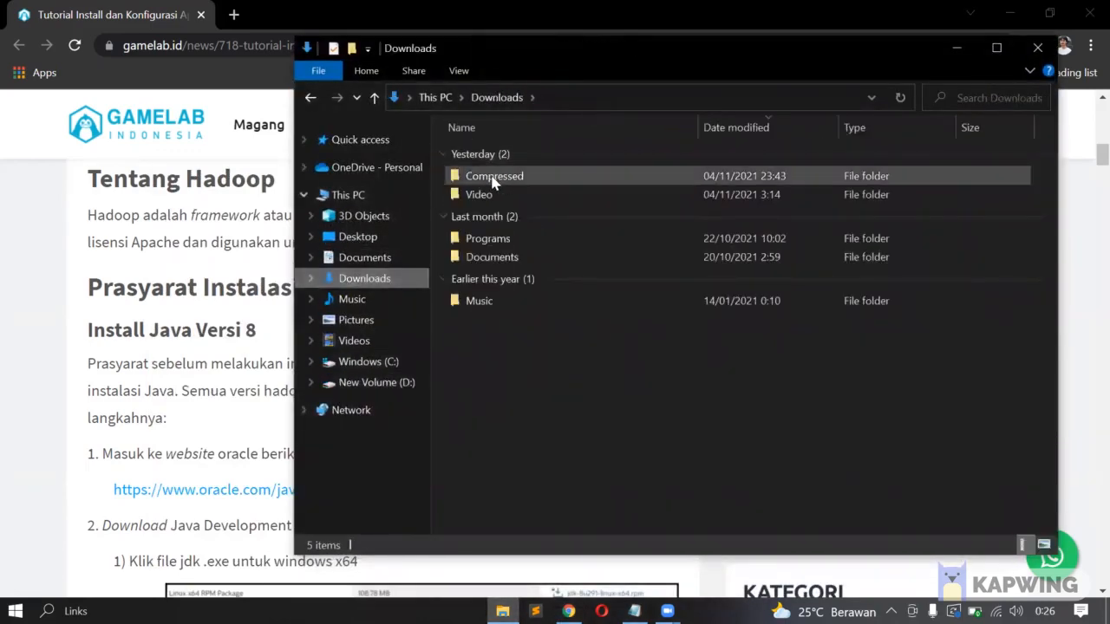
pyautogui.doubleClick(494, 178)
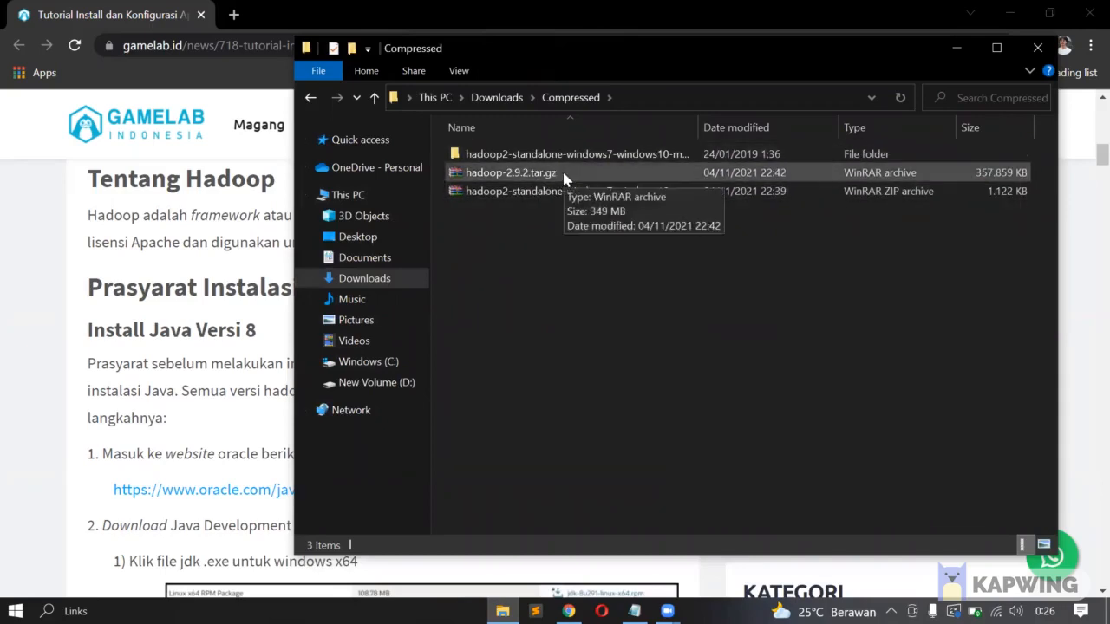
pyautogui.click(562, 174)
# Look into the hadoop-2.9.2 folder inside Kuliah on drive D and go back to Kuliah
pyautogui.click(380, 385)
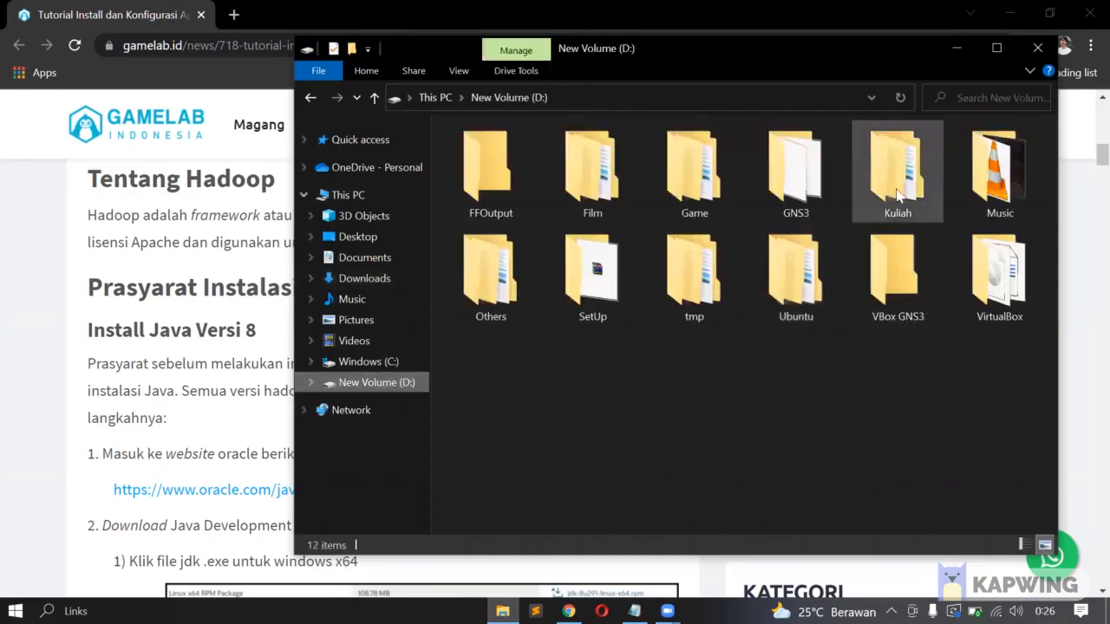
pyautogui.doubleClick(898, 195)
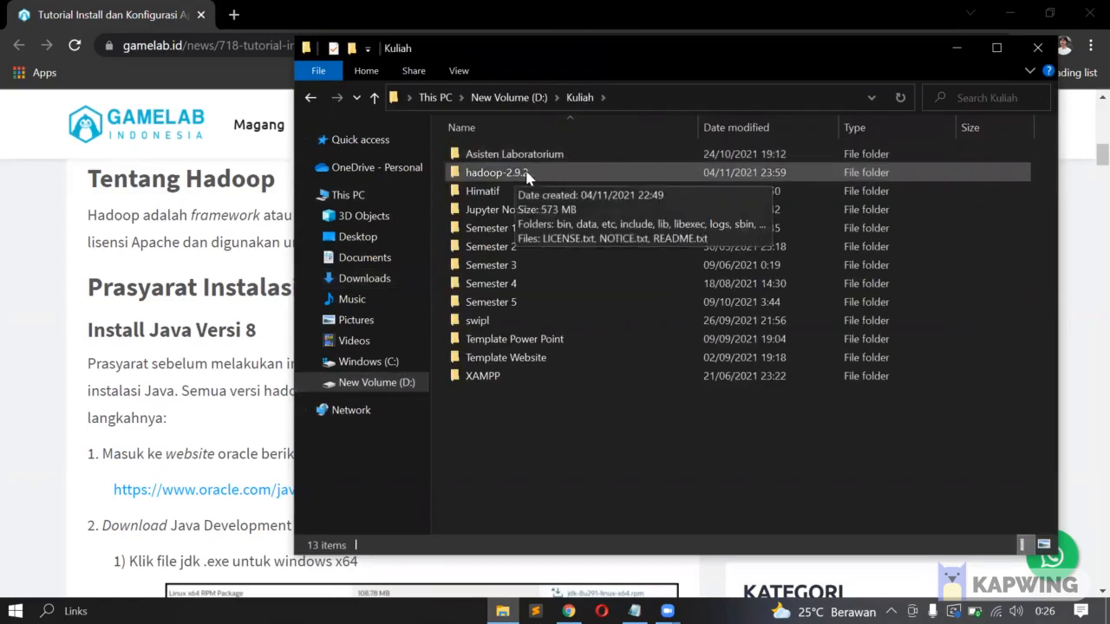
pyautogui.doubleClick(527, 173)
pyautogui.click(314, 97)
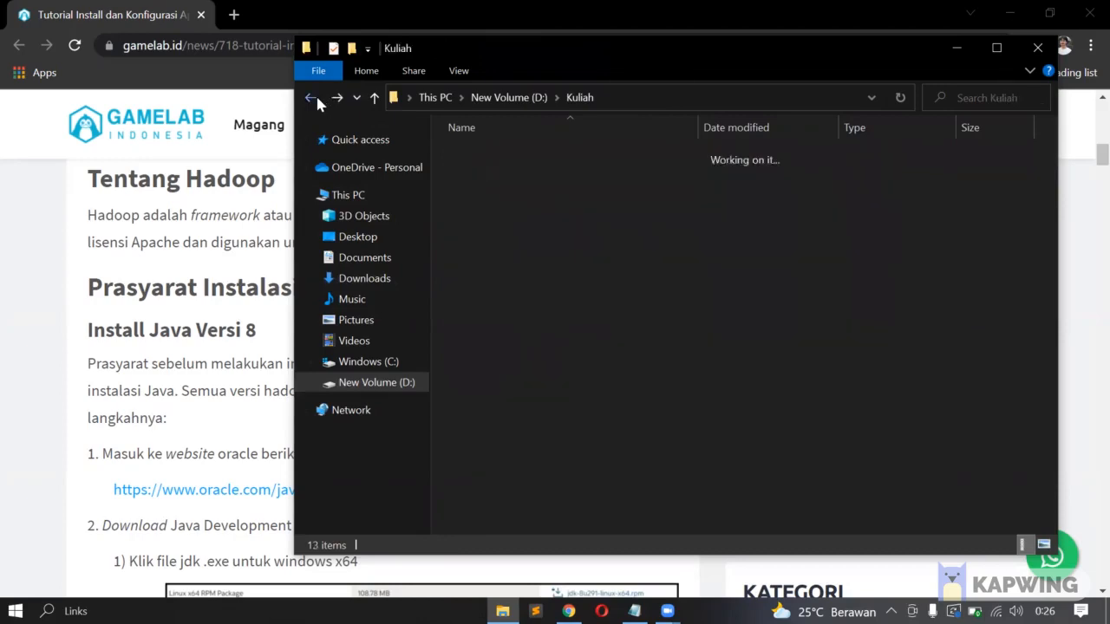
# Switch back to the Hadoop tutorial in Chrome and read the Java 8 prerequisites through to the environment variables instructions
pyautogui.click(90, 310)
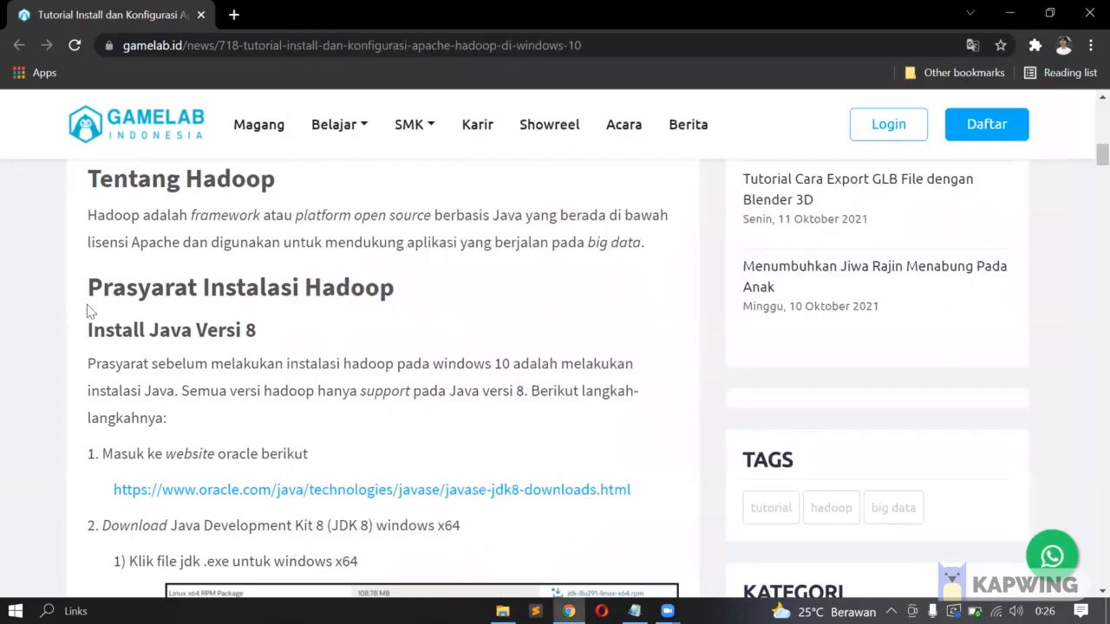
pyautogui.scroll(-2, 90, 310)
pyautogui.scroll(1, 106, 304)
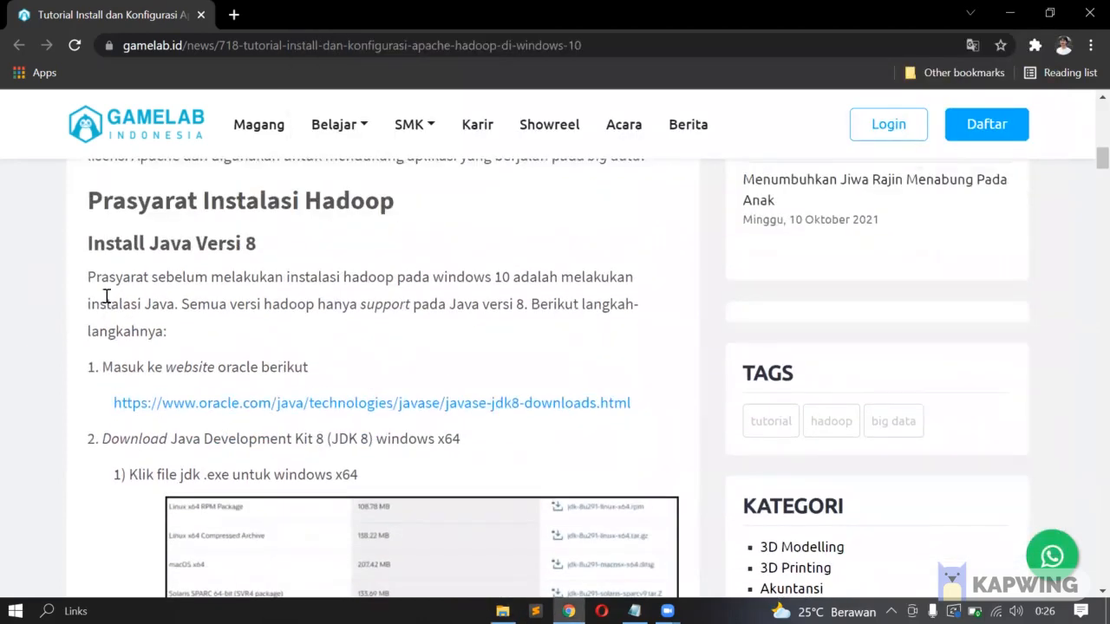
pyautogui.scroll(-1, 106, 297)
pyautogui.scroll(1, 135, 273)
pyautogui.scroll(-15, 186, 270)
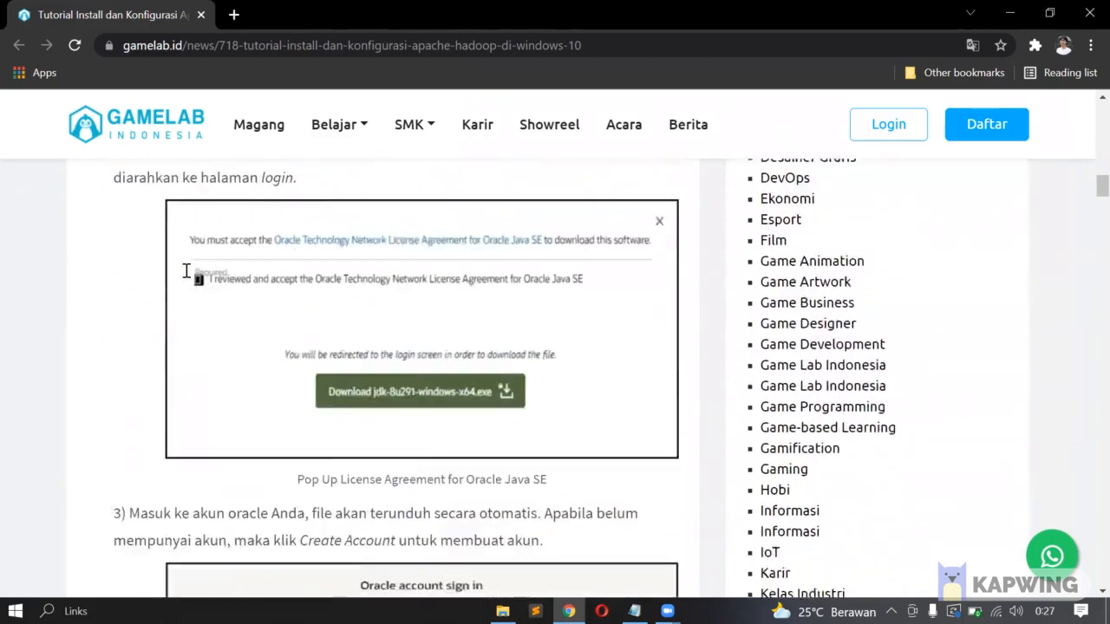
pyautogui.scroll(-8, 185, 270)
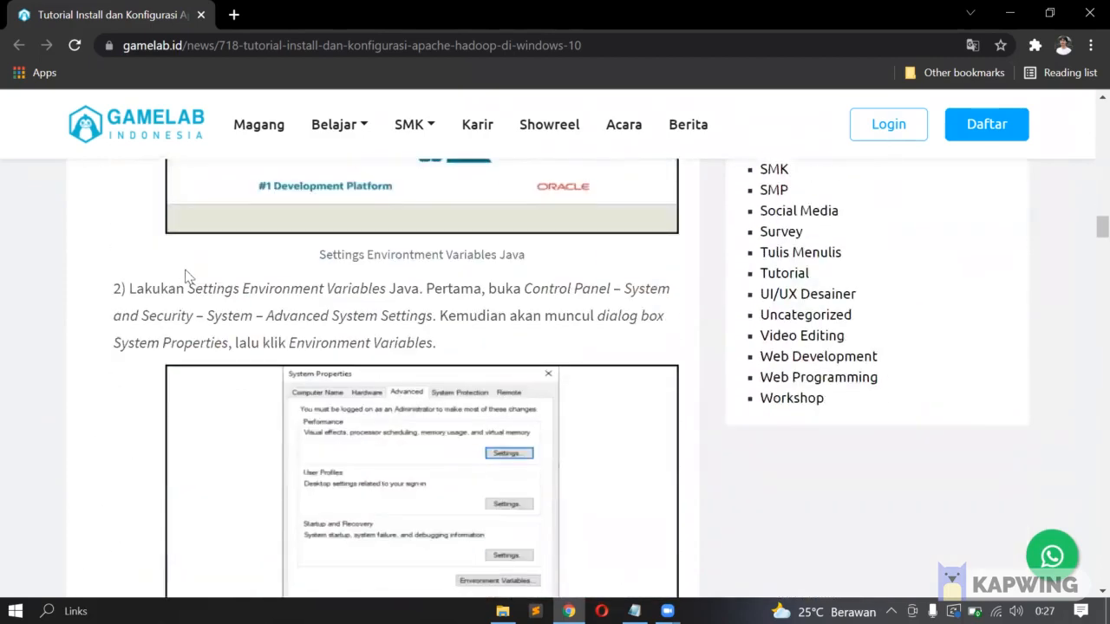
pyautogui.scroll(-1, 186, 275)
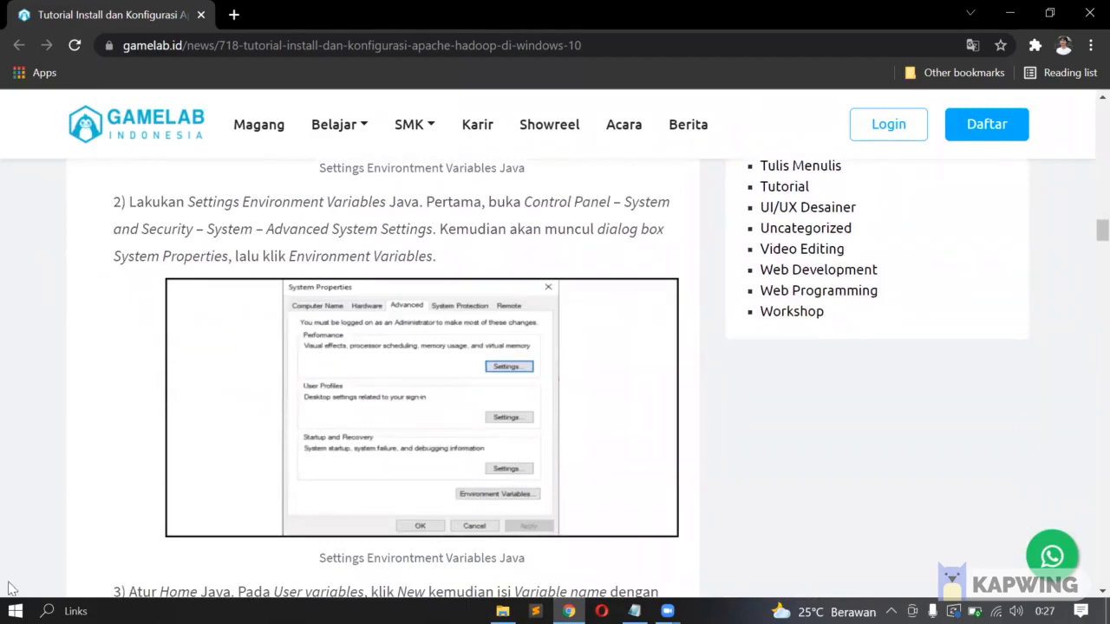
# Search Windows for Control Panel and open it
pyautogui.click(52, 611)
pyautogui.write('c')
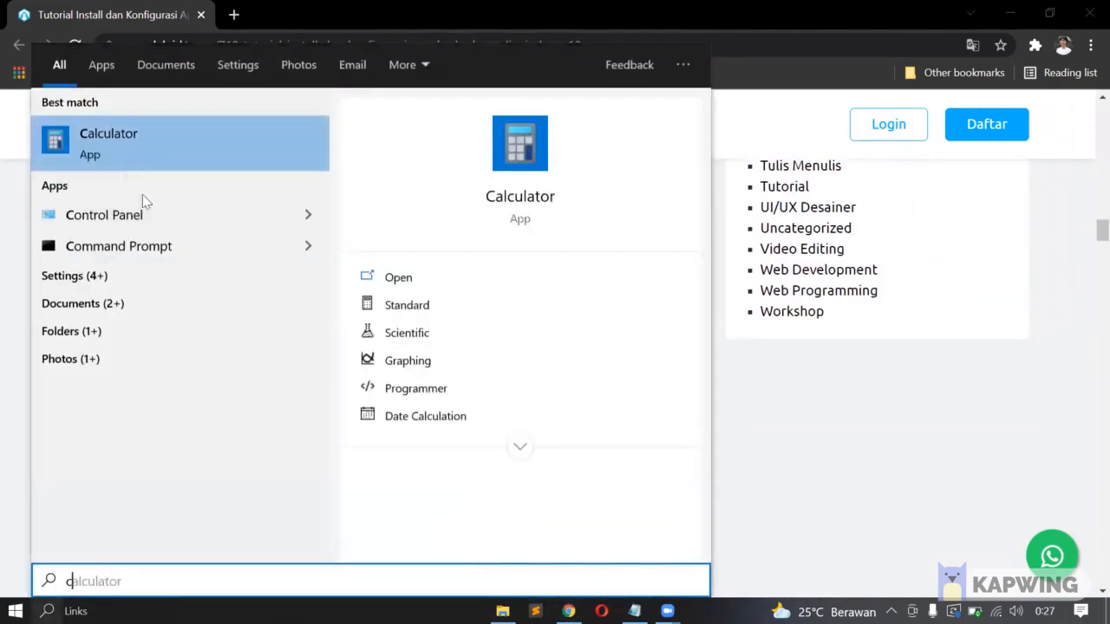
pyautogui.write('onm')
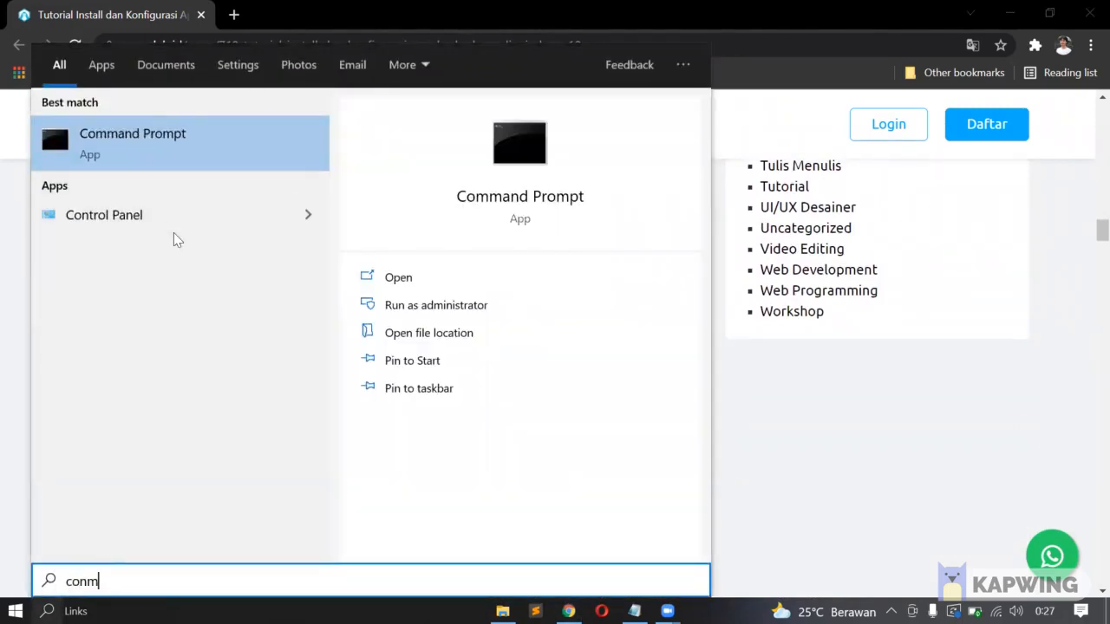
pyautogui.press('BackSpace')
pyautogui.press('BackSpace')
pyautogui.click(225, 133)
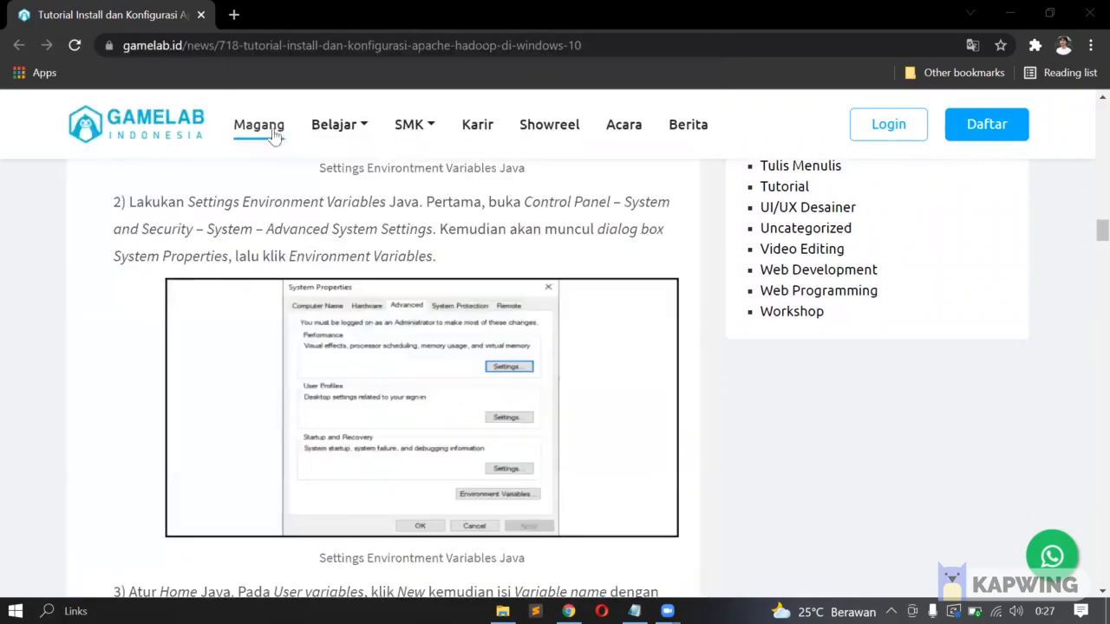
# Open the Environment Variables dialog from the advanced system settings under System and Security
pyautogui.click(420, 166)
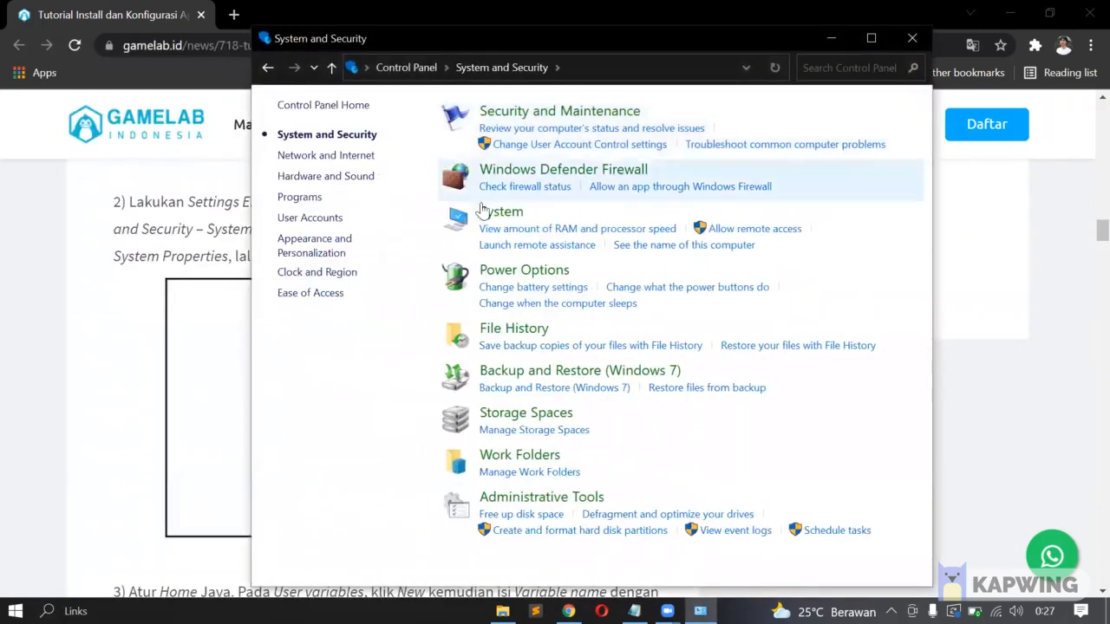
pyautogui.click(509, 224)
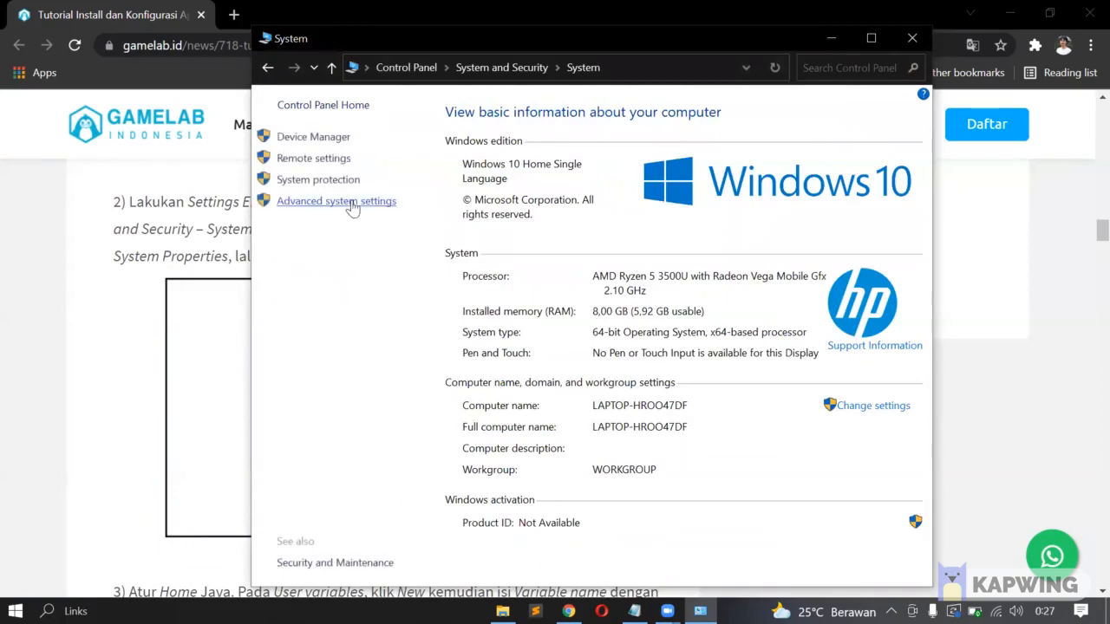
pyautogui.click(353, 204)
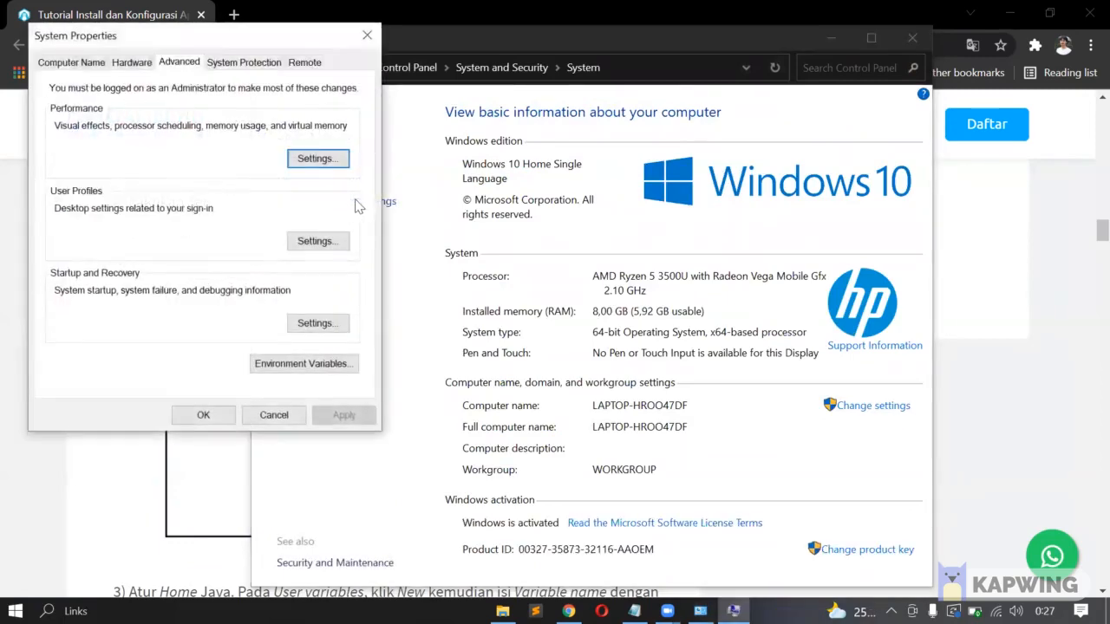
pyautogui.click(345, 364)
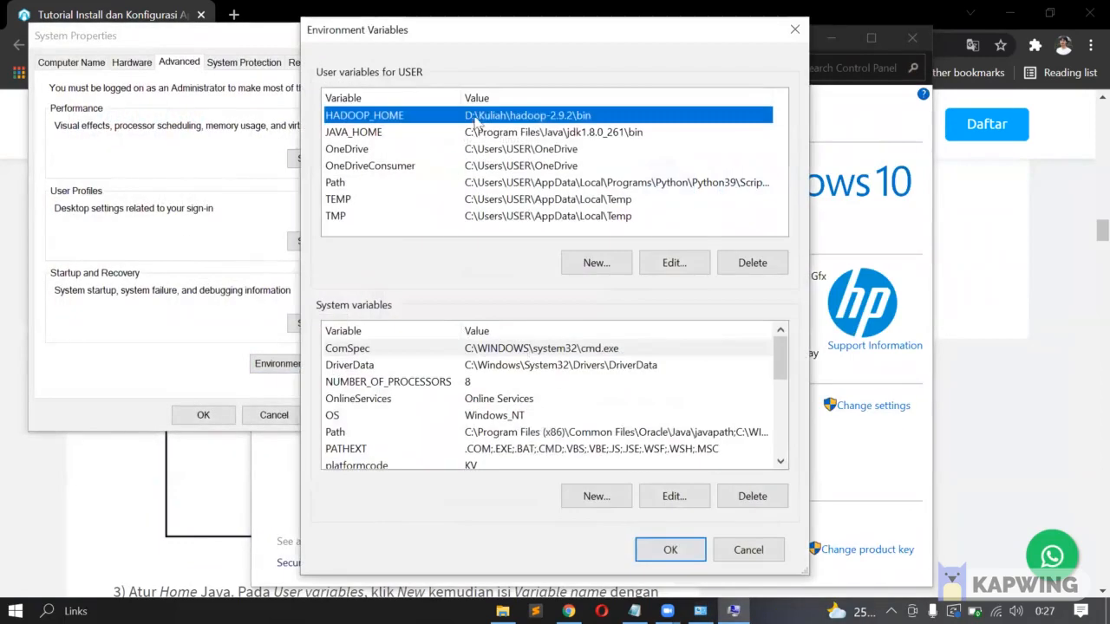
# Return to the tutorial in Chrome and read step 3 on setting the Java home user variable
pyautogui.click(4, 423)
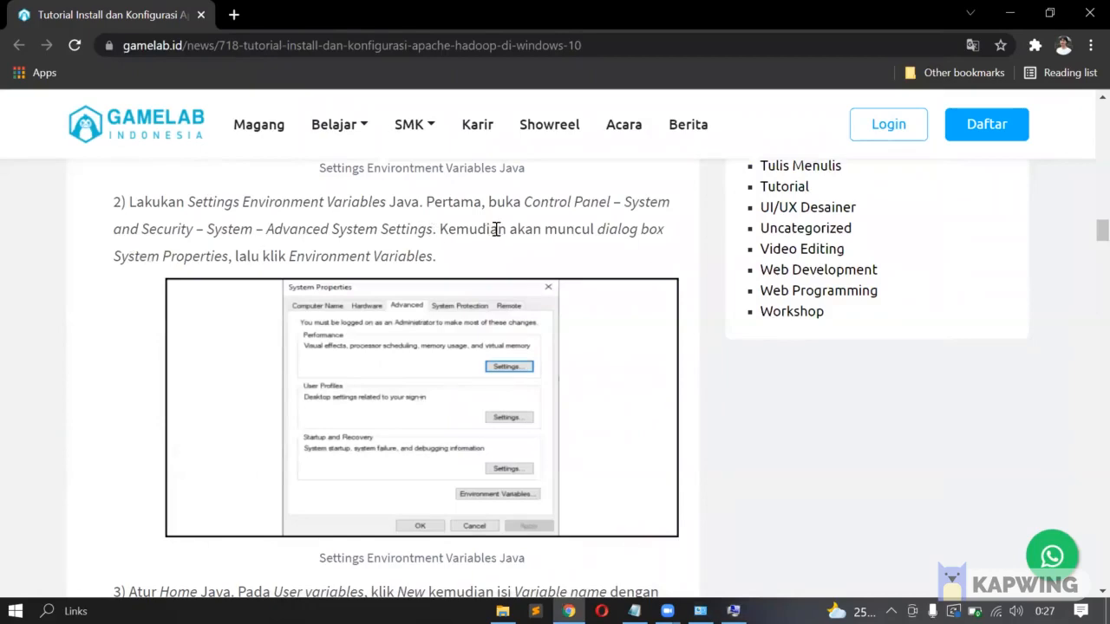
pyautogui.scroll(-3, 208, 272)
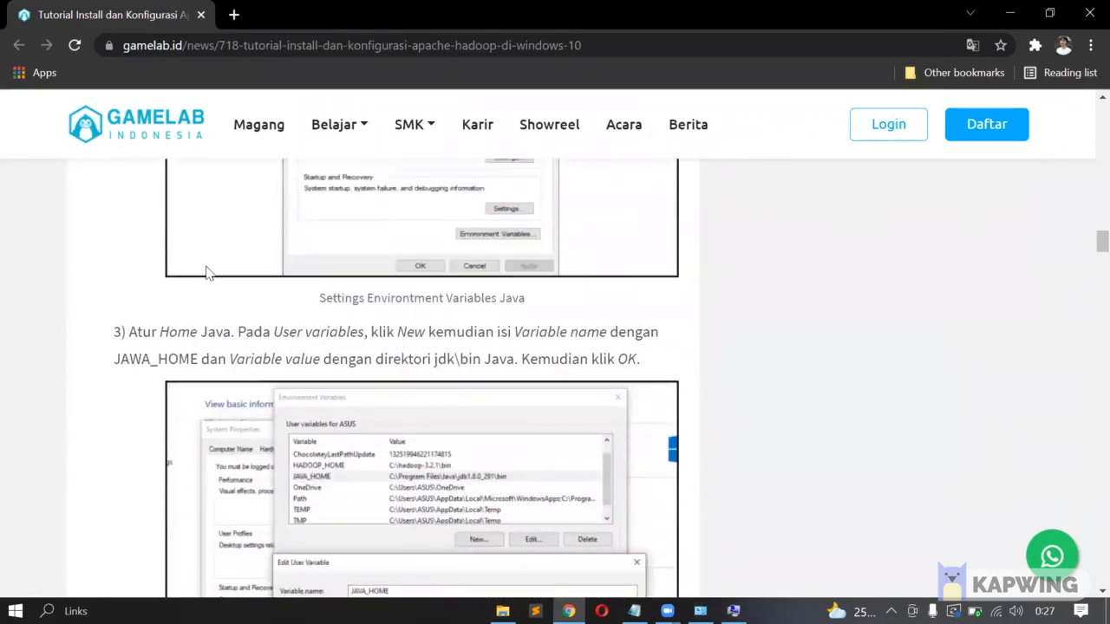
pyautogui.scroll(-1, 208, 273)
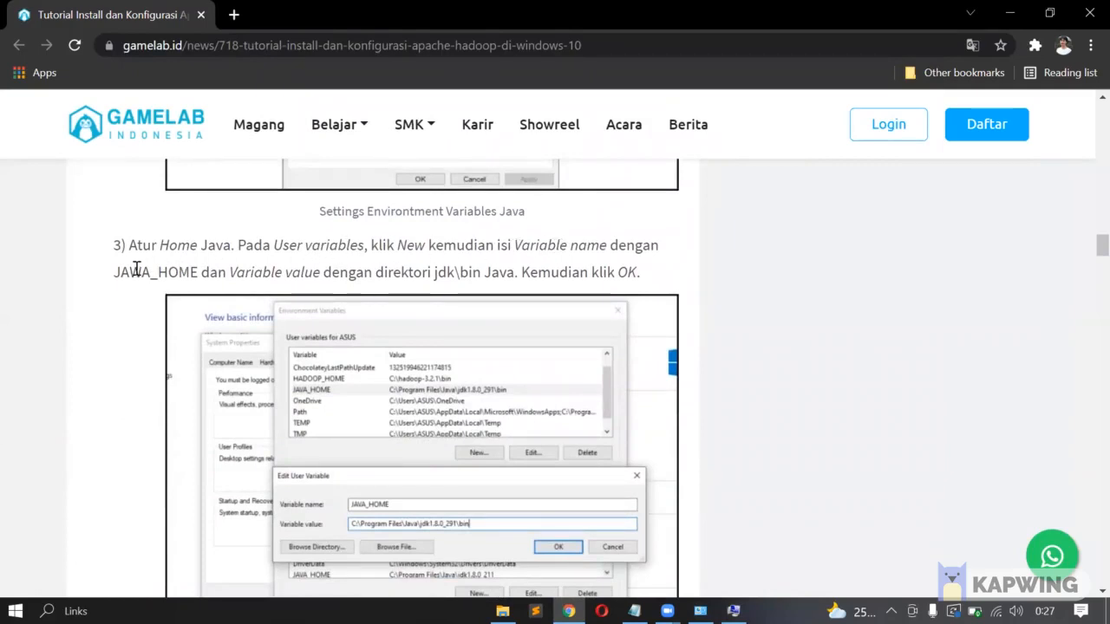
pyautogui.scroll(-1, 136, 270)
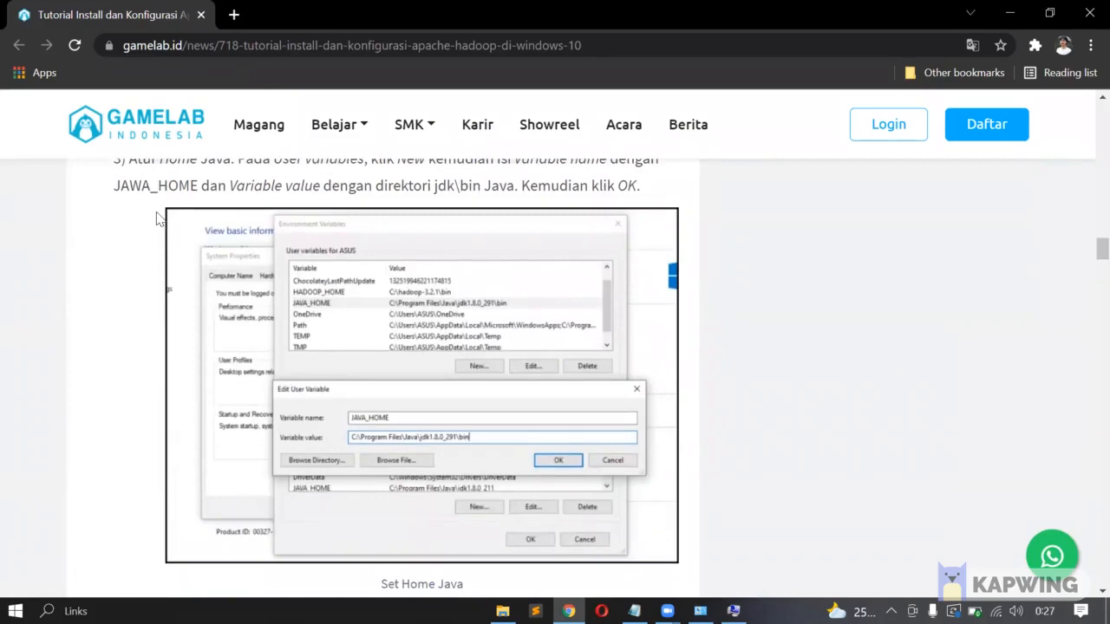
# Inspect the name and value of the JAVA_HOME user variable against the tutorial's example, and cancel the edit dialog
pyautogui.hotkey('alt', 'Tab')
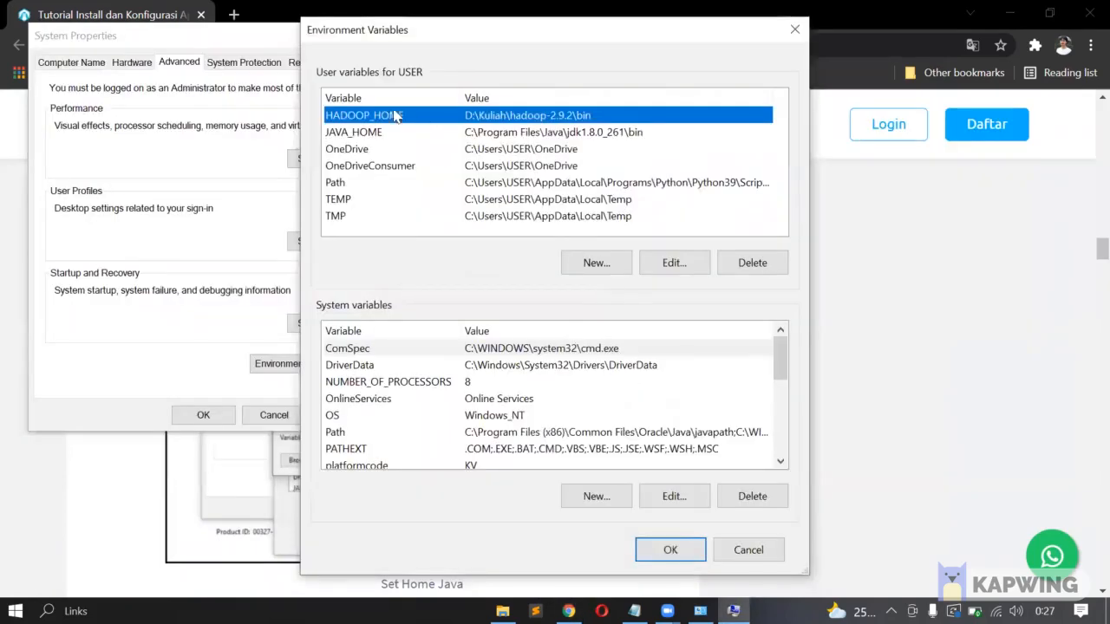
pyautogui.click(379, 136)
pyautogui.hotkey('alt', 'Tab')
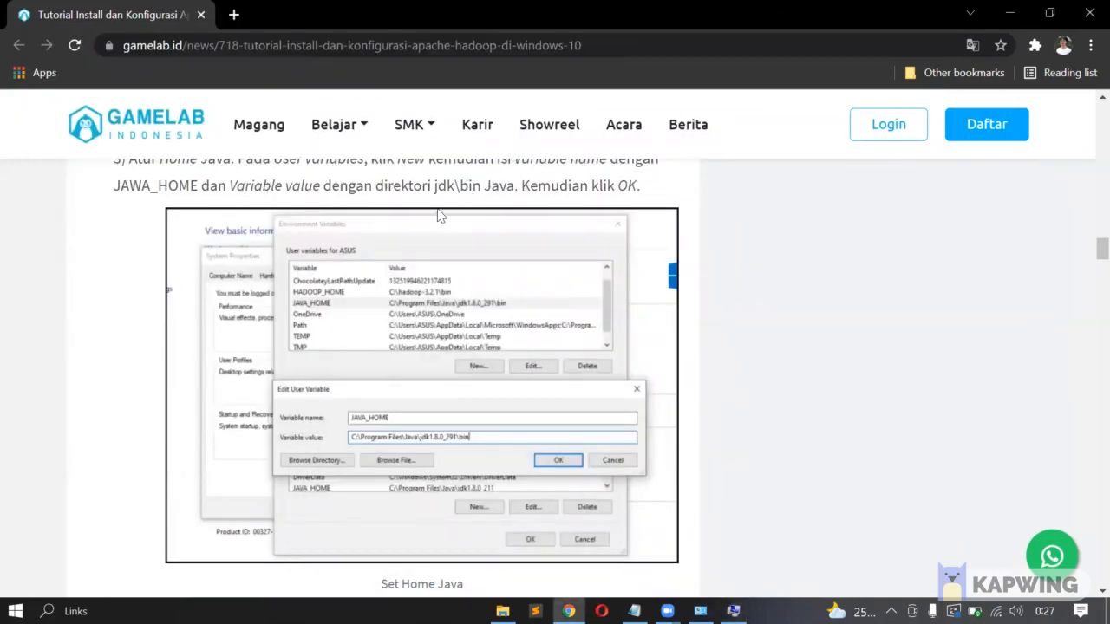
pyautogui.hotkey('alt', 'Tab')
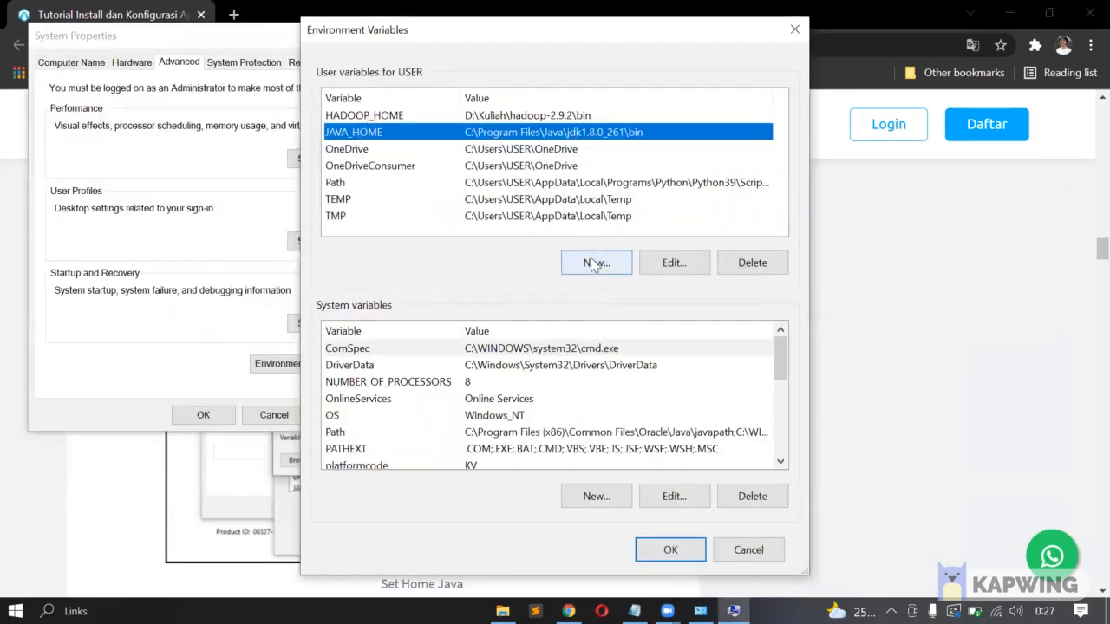
pyautogui.click(653, 261)
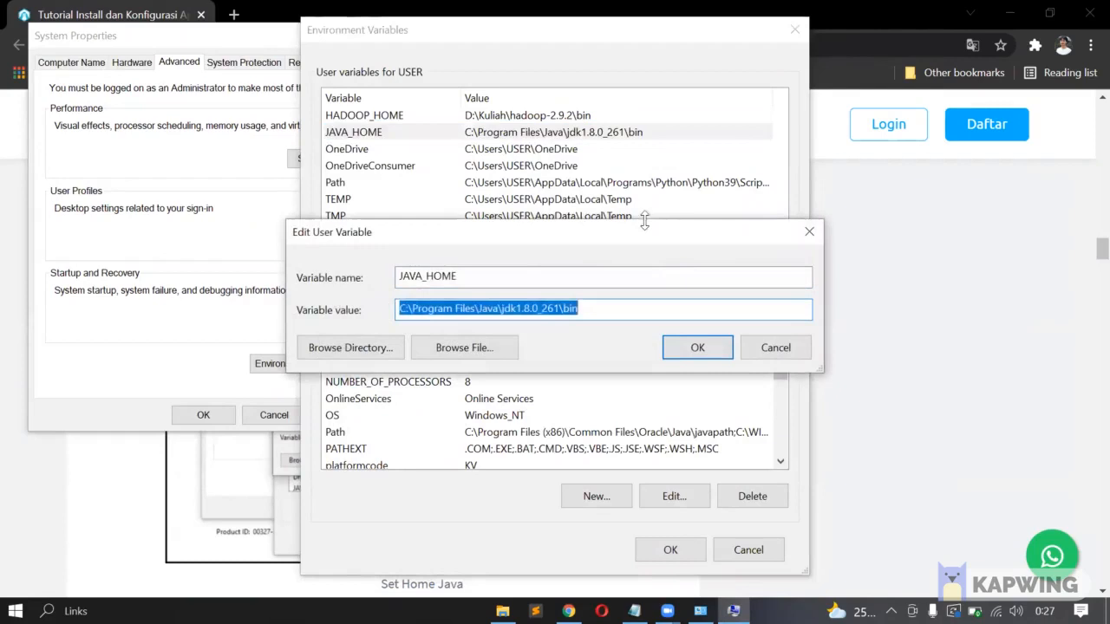
pyautogui.click(452, 275)
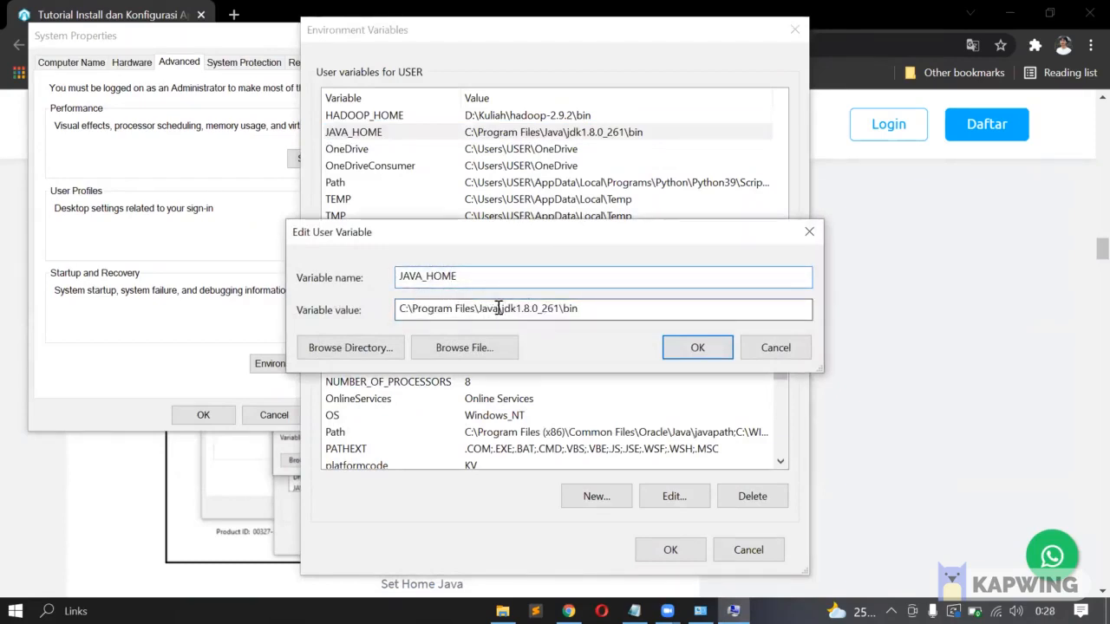
pyautogui.click(585, 308)
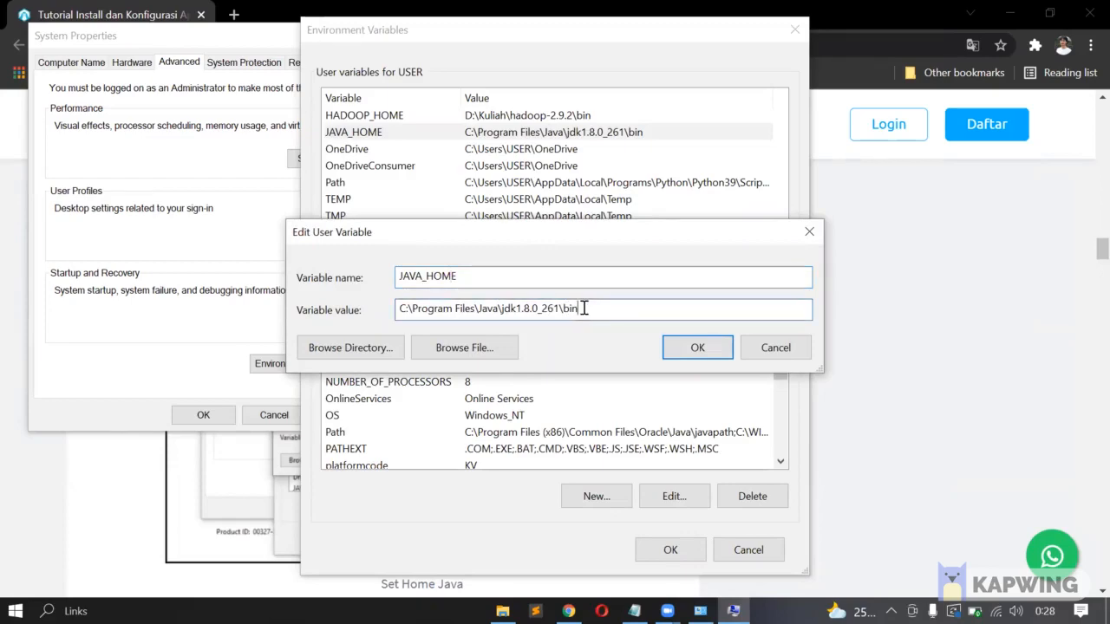
pyautogui.click(761, 348)
# Read tutorial step 4 on the Java path and check the Path system variable for the JDK bin entry, cancelling the edit dialog
pyautogui.click(2, 458)
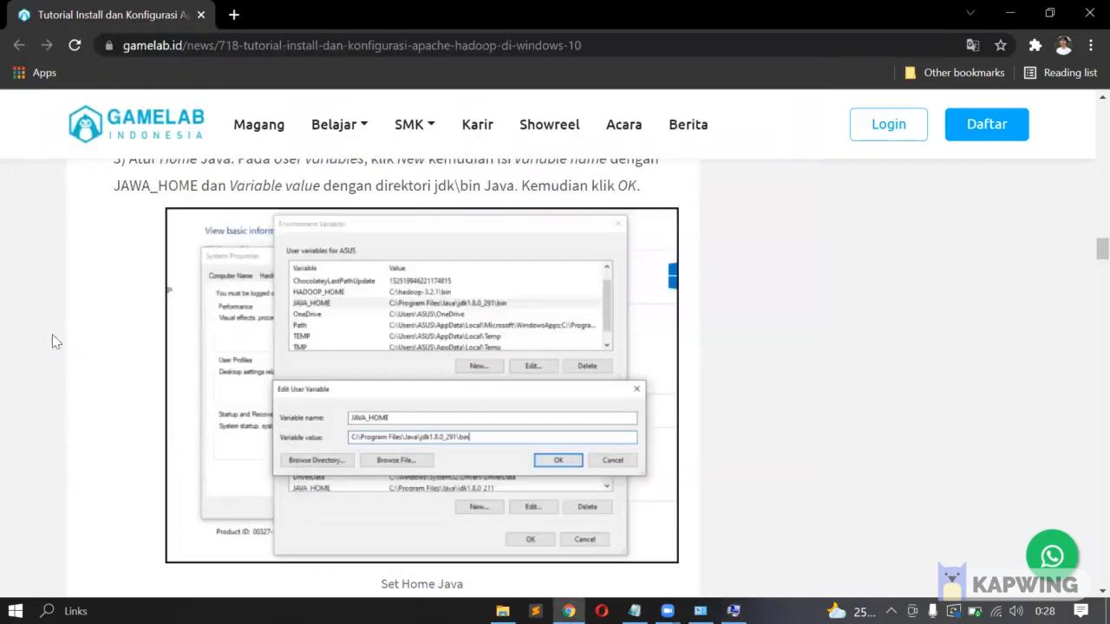
pyautogui.scroll(-5, 52, 341)
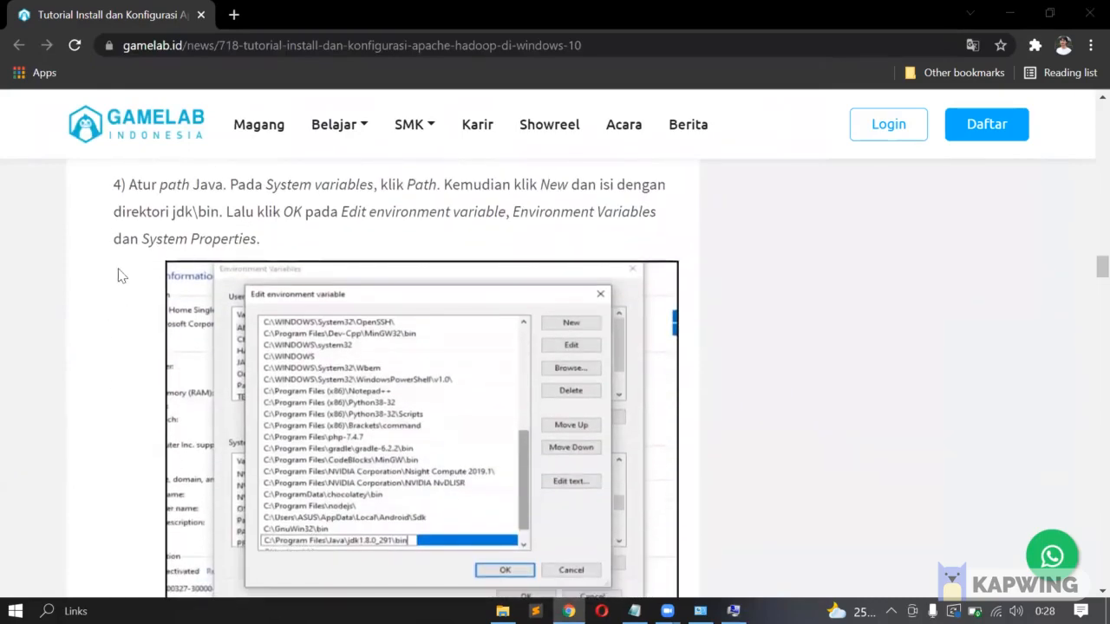
pyautogui.hotkey('alt', 'Tab')
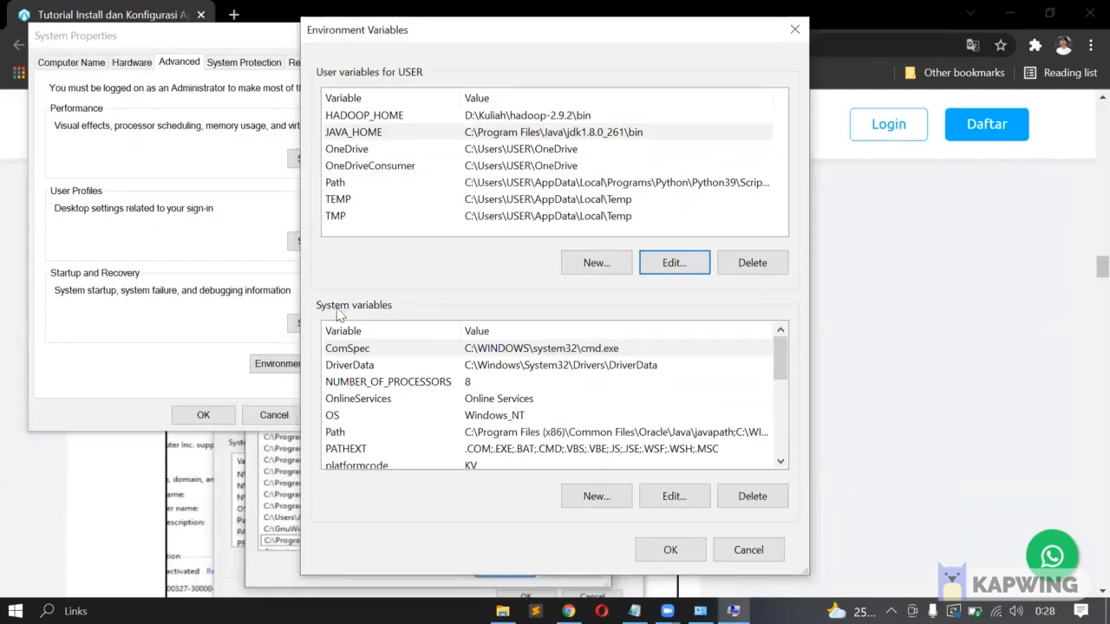
pyautogui.click(348, 432)
pyautogui.click(670, 500)
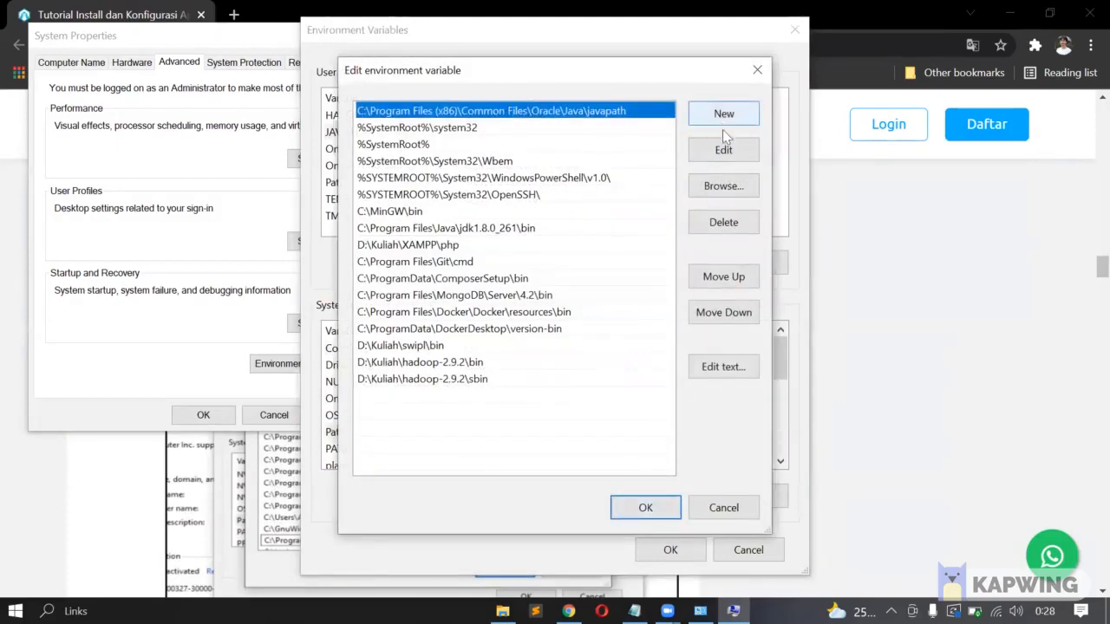
pyautogui.click(472, 230)
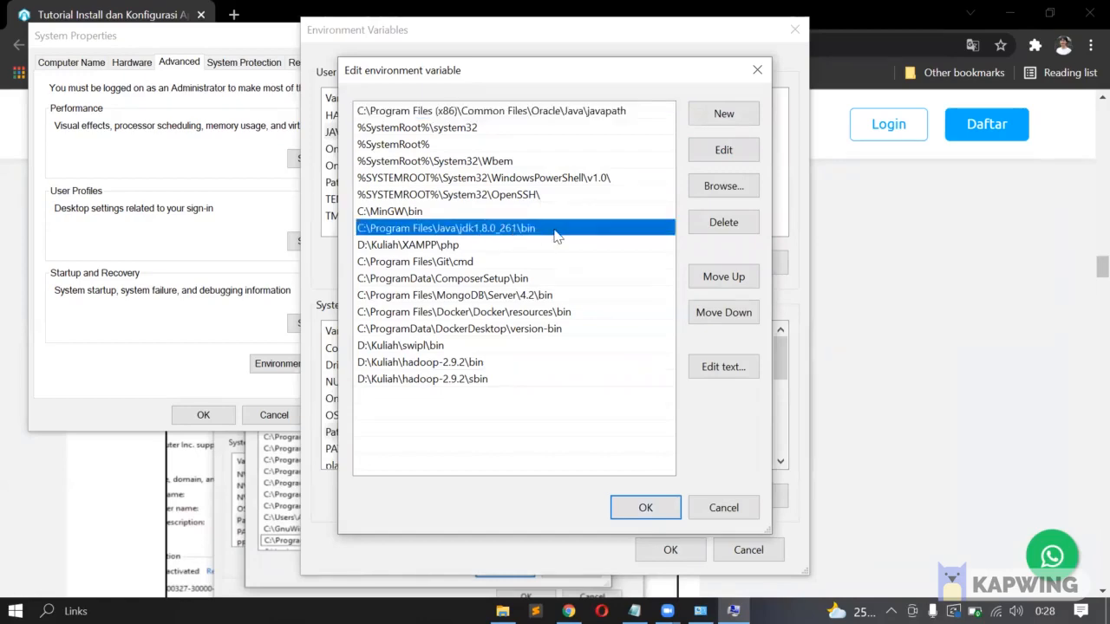
pyautogui.click(727, 507)
# Look at tutorial step 5 in Chrome, and close the Environment Variables and System Properties dialogs without changes
pyautogui.click(6, 434)
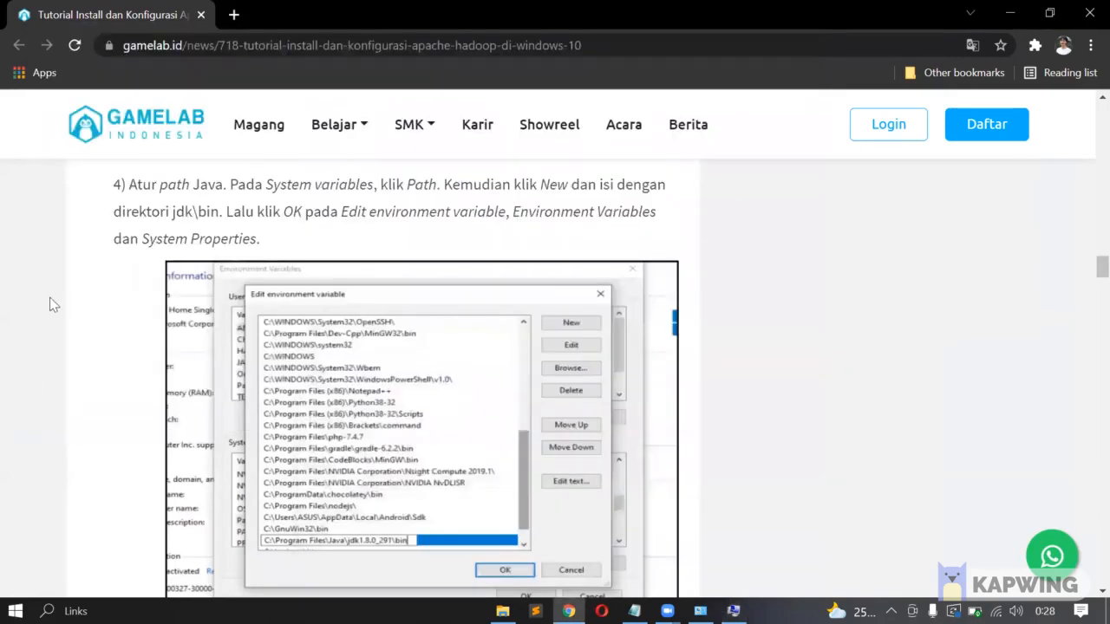
pyautogui.scroll(-5, 50, 295)
pyautogui.hotkey('alt', 'Tab')
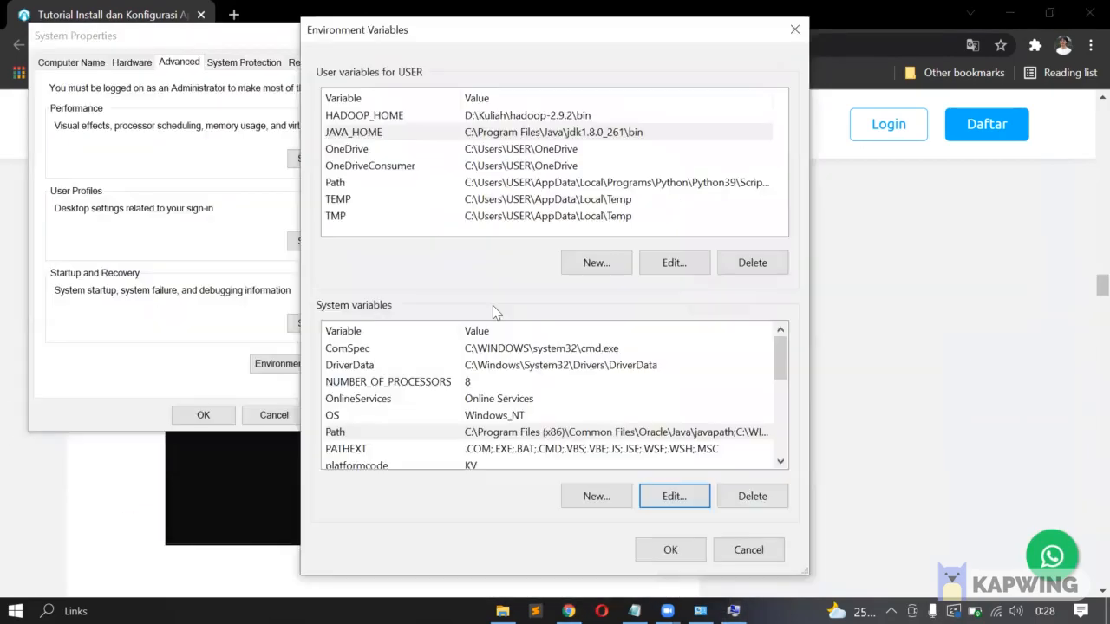
pyautogui.click(746, 549)
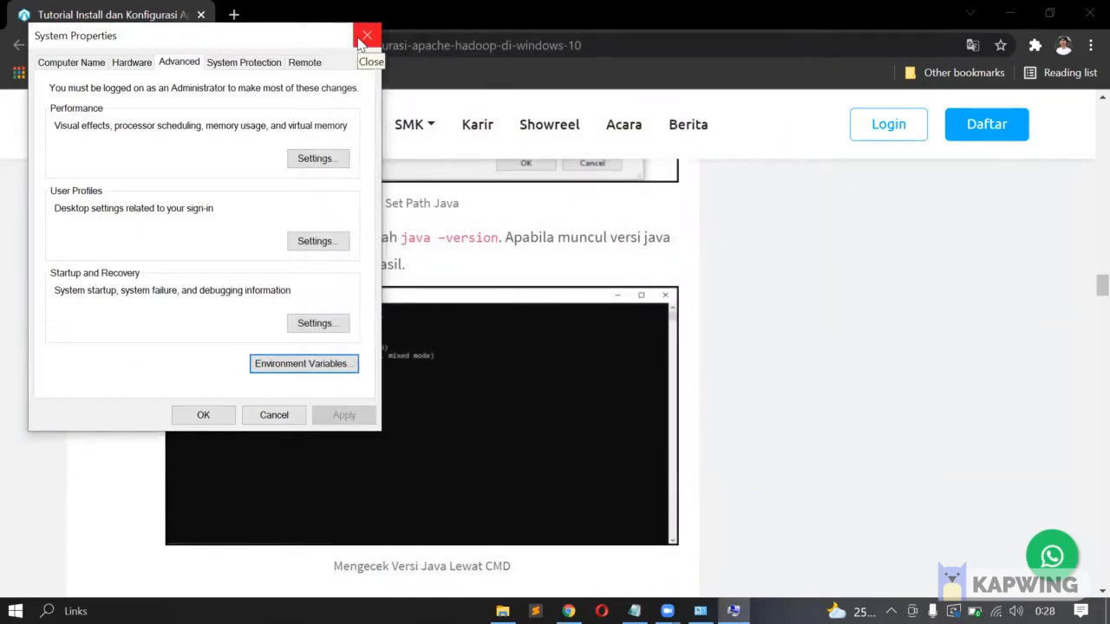
pyautogui.click(367, 36)
# Open a Command Prompt through the Run dialog and check the installed Java version with java -version
pyautogui.press('super+r')
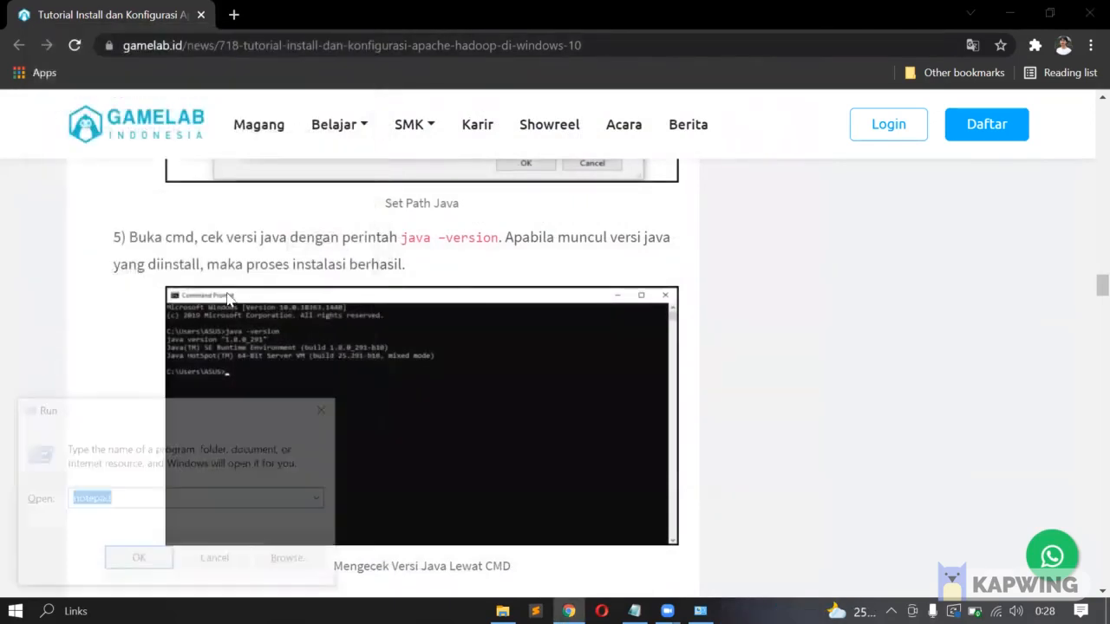
pyautogui.write('cmd')
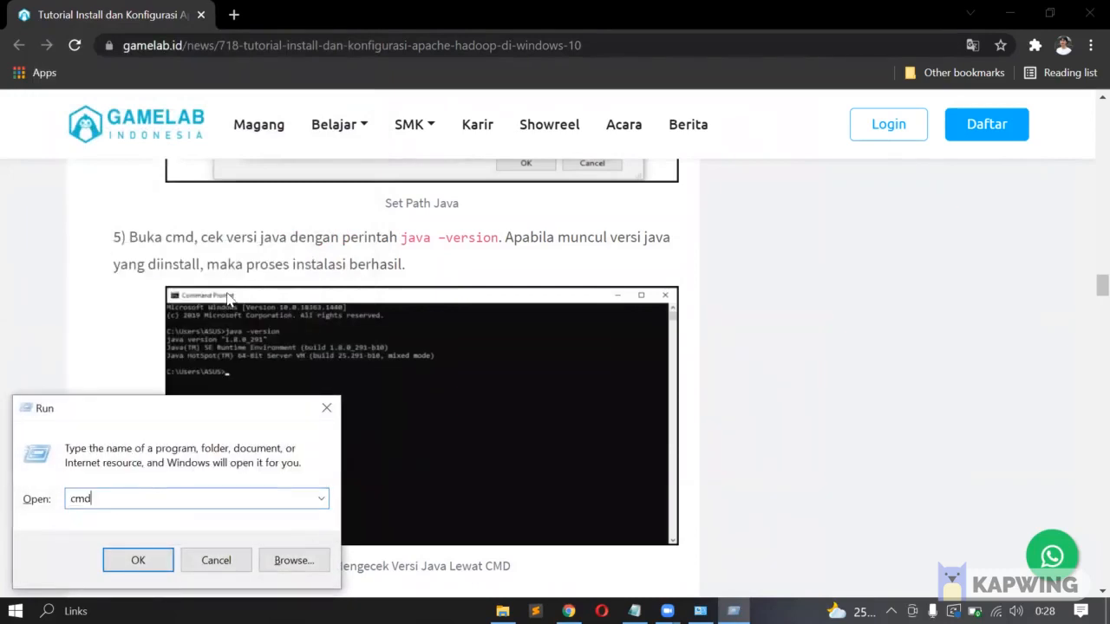
pyautogui.press('Return')
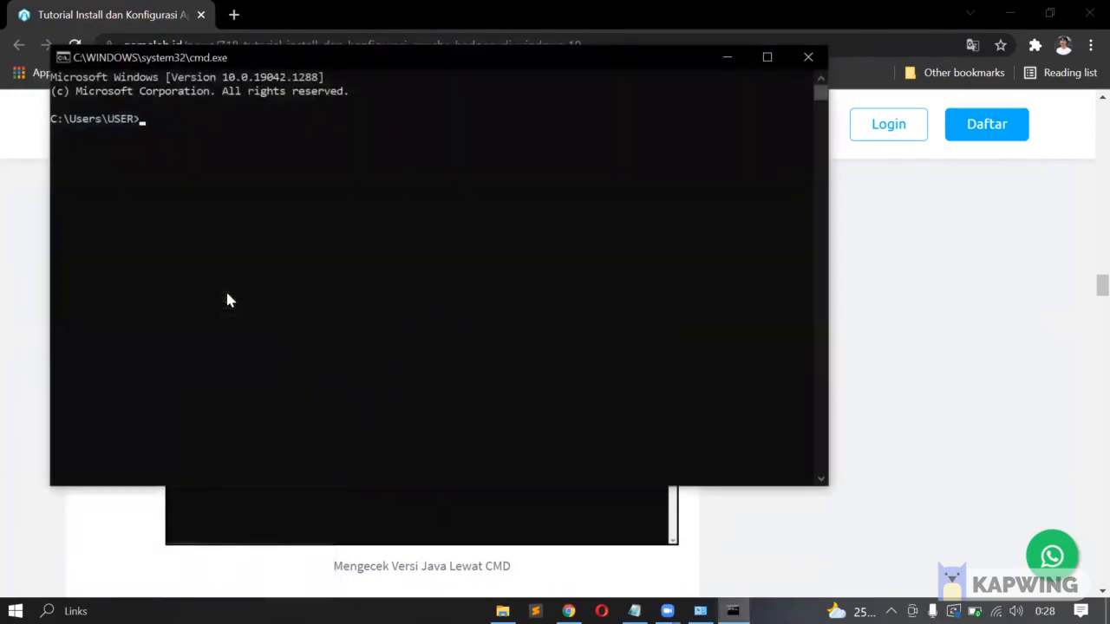
pyautogui.write('java -version')
pyautogui.press('Return')
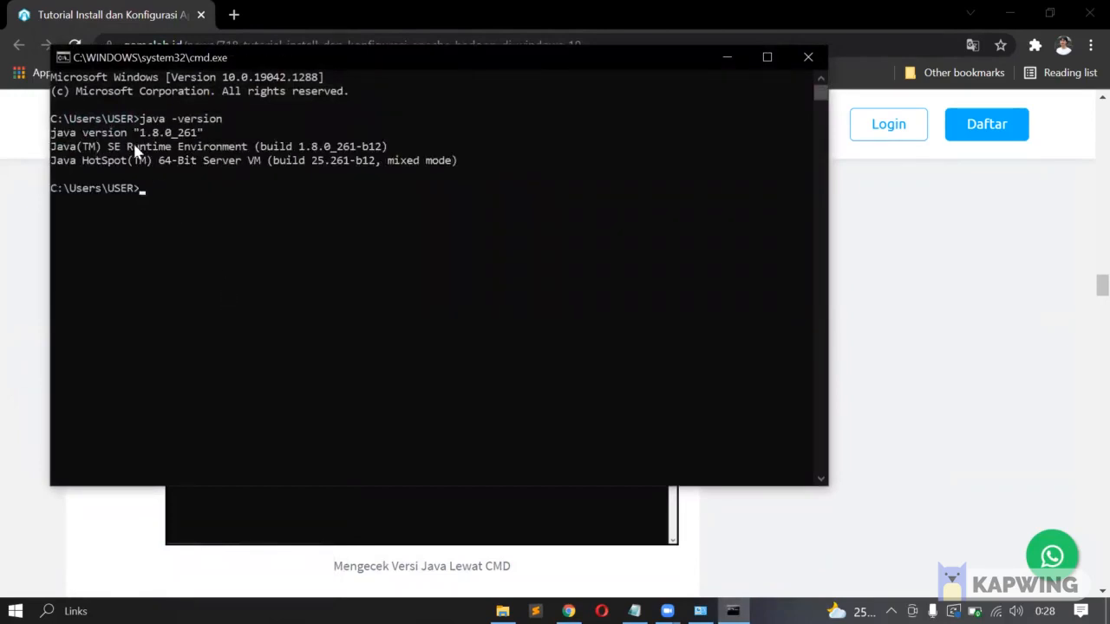
# Return to the tutorial and read the Hadoop installation section up to step 6 on configuring five Hadoop files
pyautogui.click(16, 226)
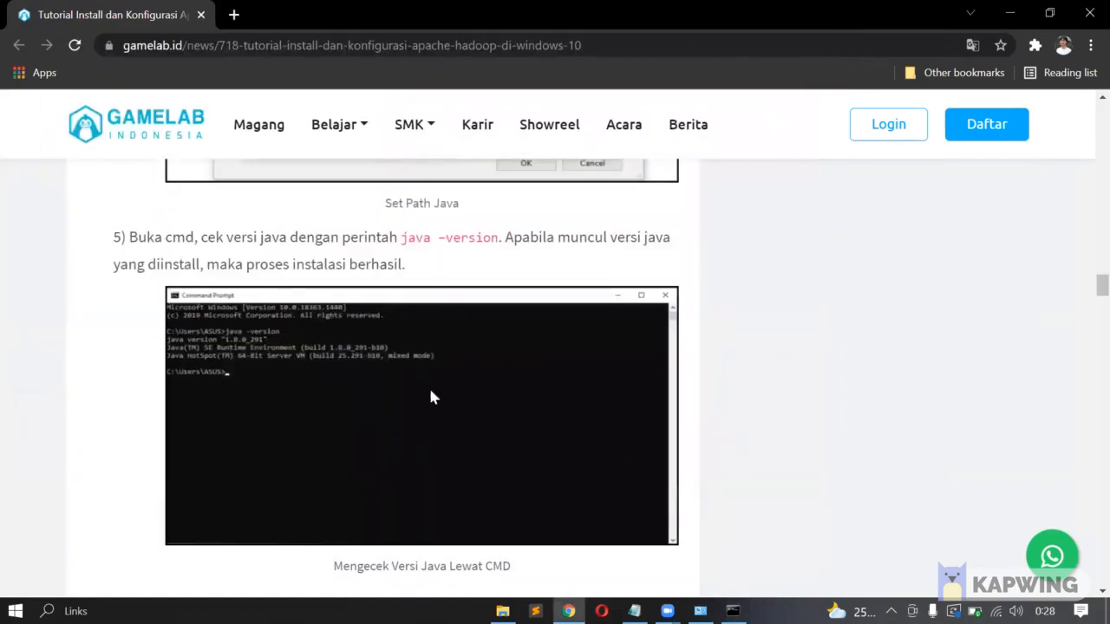
pyautogui.scroll(-6, 252, 373)
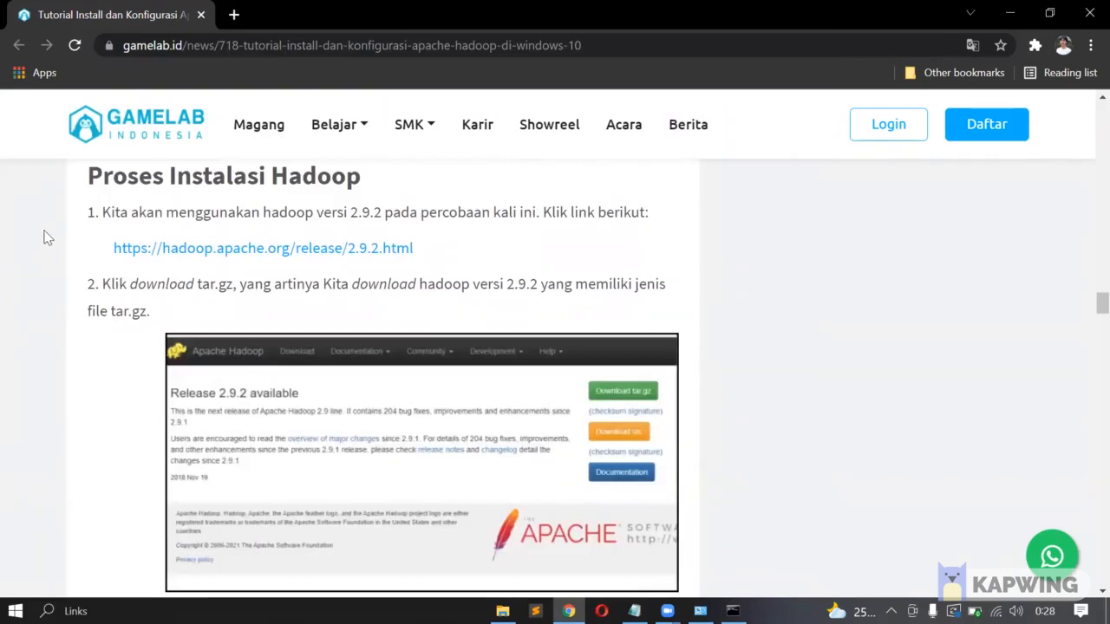
pyautogui.scroll(-4, 121, 249)
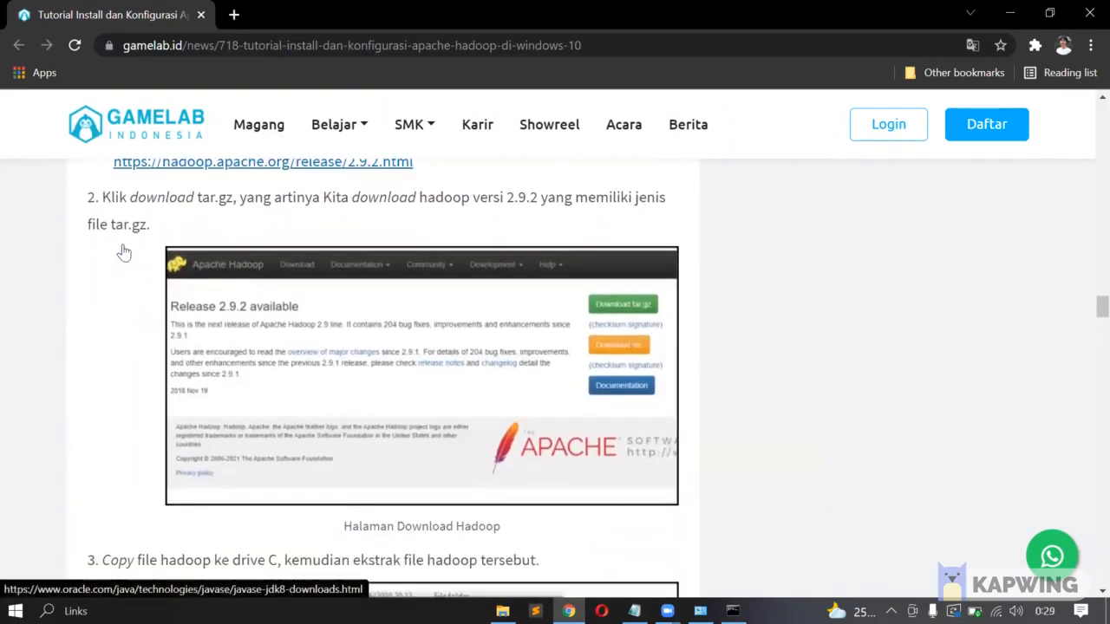
pyautogui.scroll(-6, 122, 250)
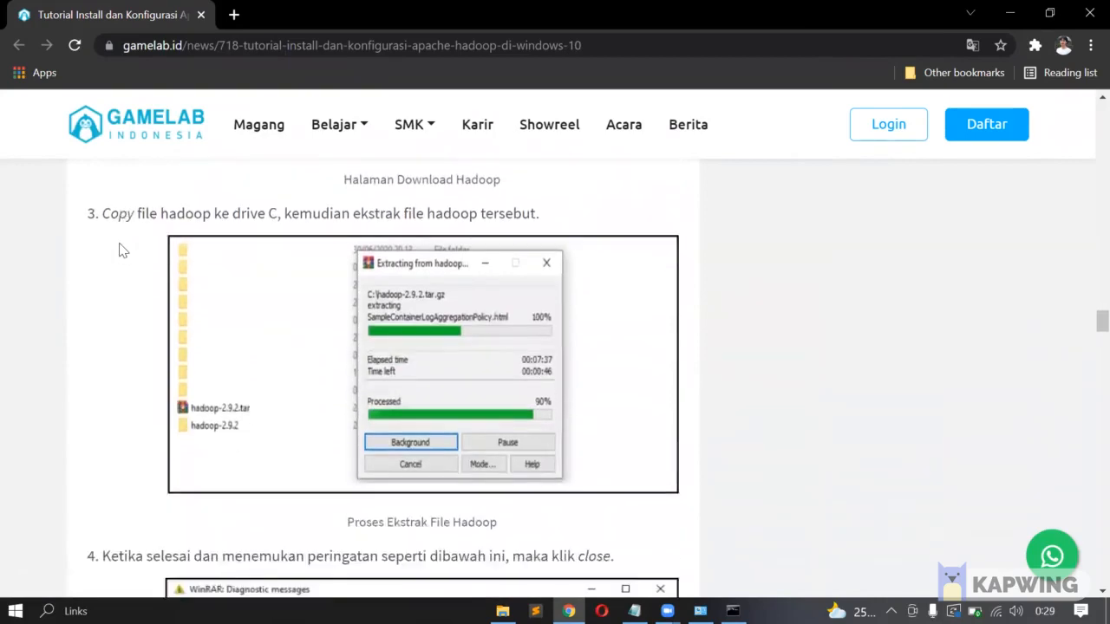
pyautogui.scroll(-3, 121, 249)
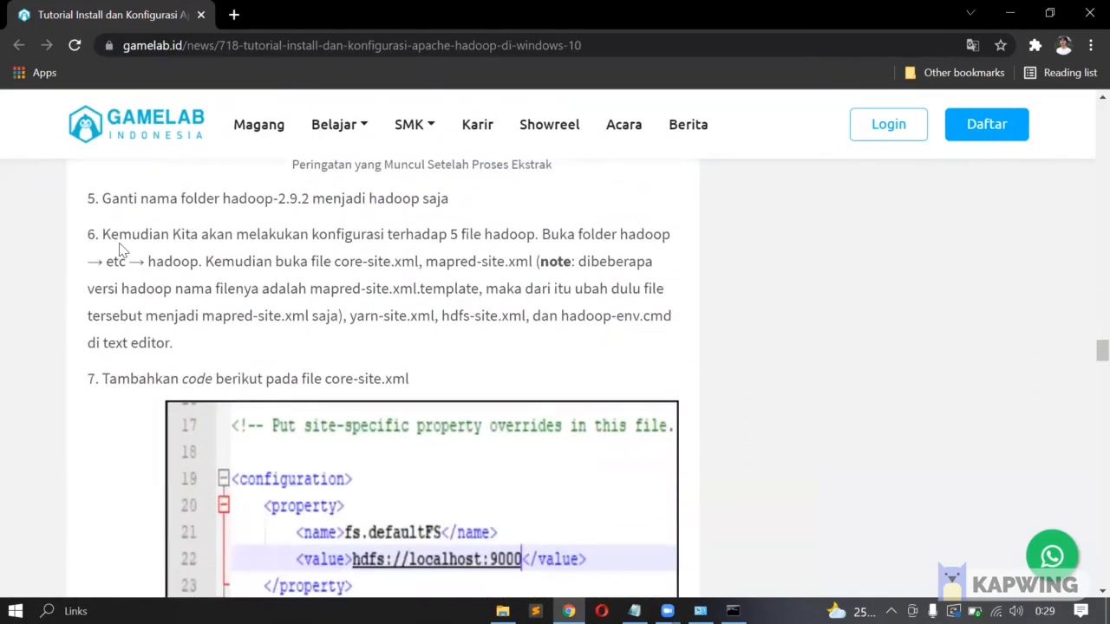
pyautogui.scroll(-1, 123, 250)
pyautogui.scroll(1, 123, 251)
pyautogui.moveTo(103, 236); pyautogui.dragTo(536, 248)
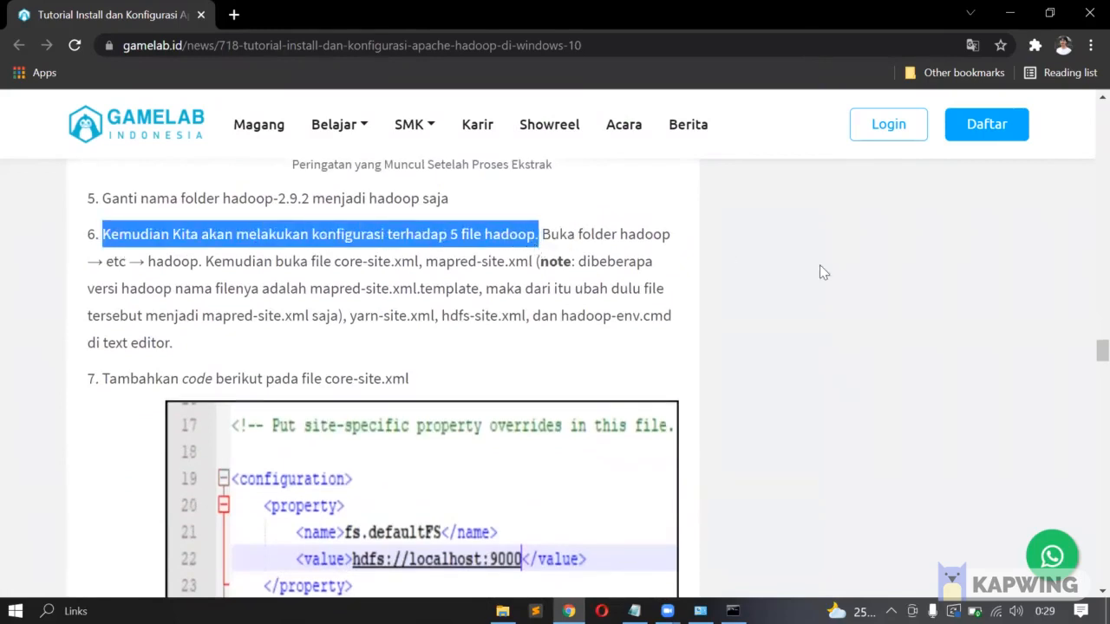
pyautogui.click(676, 351)
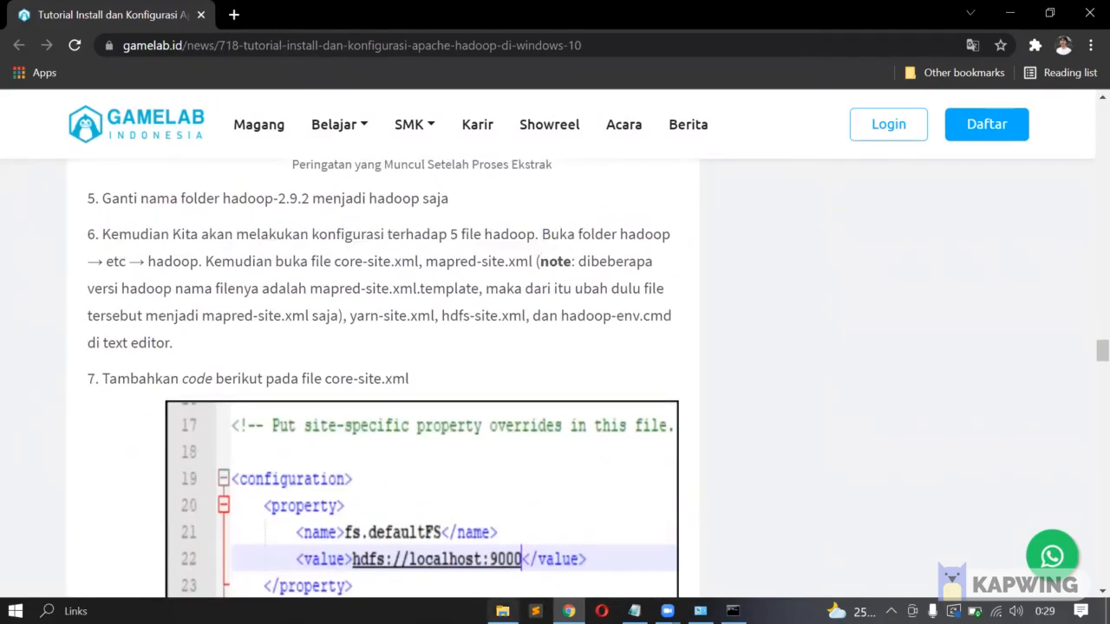
# In File Explorer, open the etc\hadoop folder inside D:\Kuliah\hadoop-2.9.2, following the path in the tutorial
pyautogui.click(502, 610)
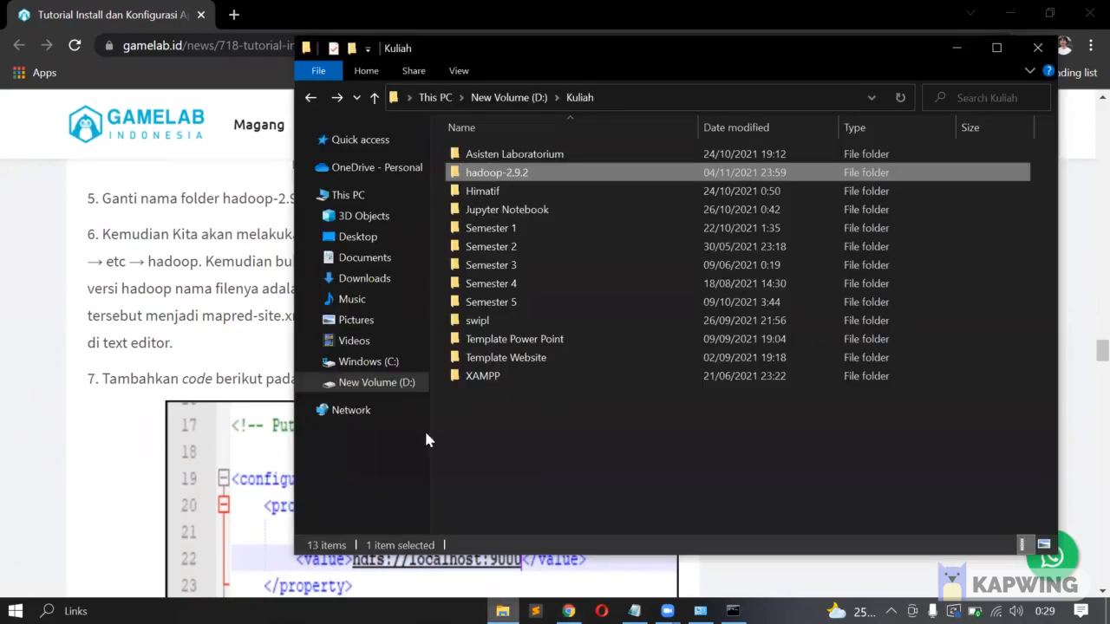
pyautogui.doubleClick(524, 176)
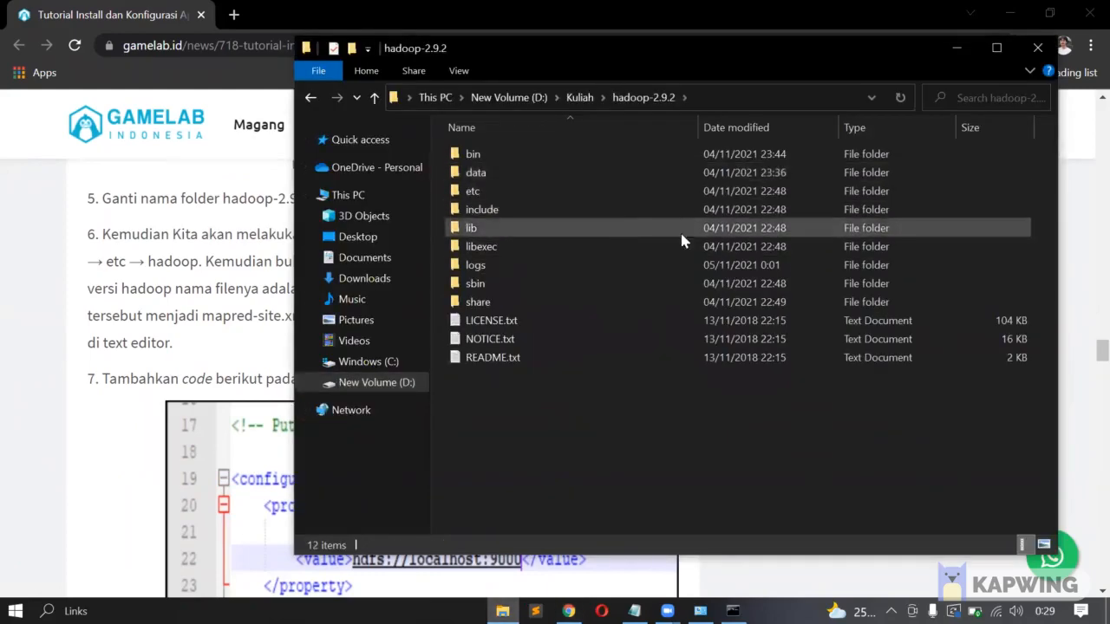
pyautogui.click(2, 332)
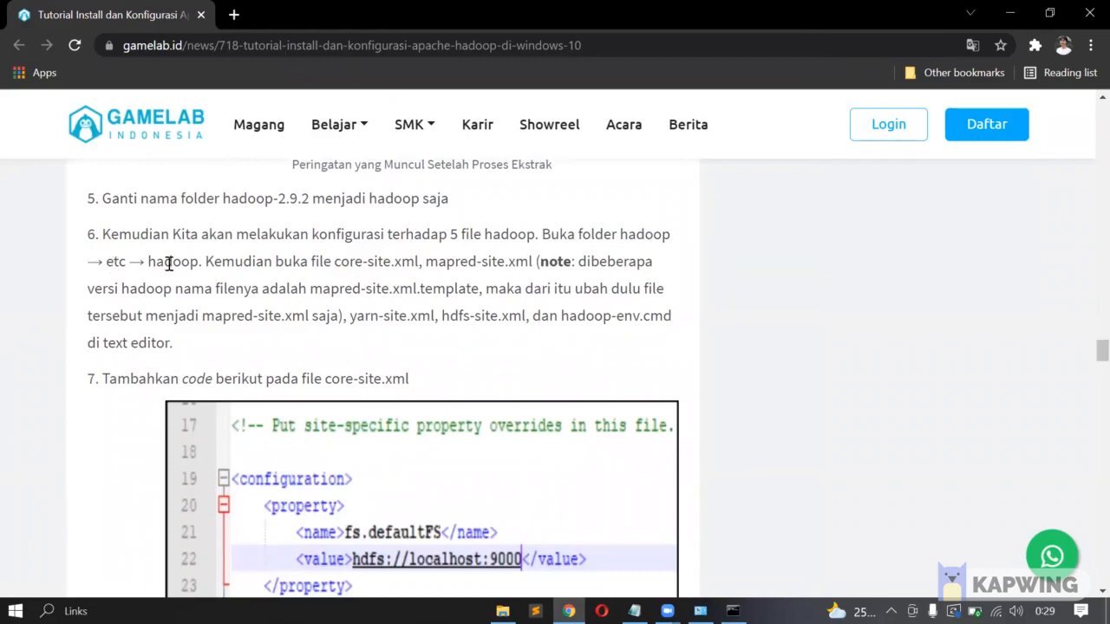
pyautogui.hotkey('alt', 'Tab')
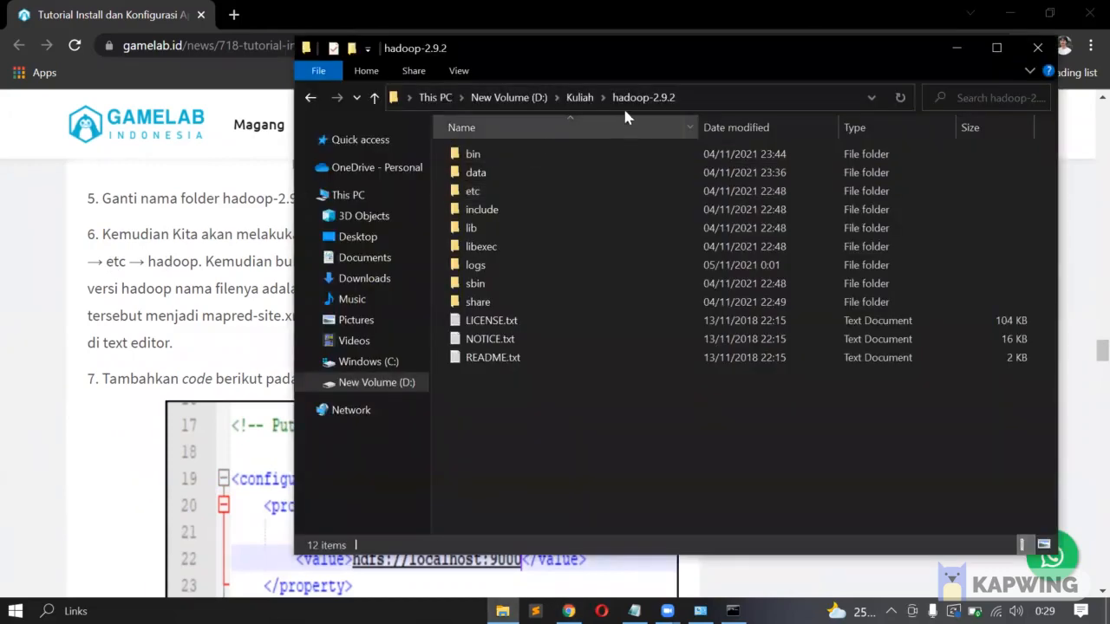
pyautogui.doubleClick(512, 191)
pyautogui.doubleClick(527, 158)
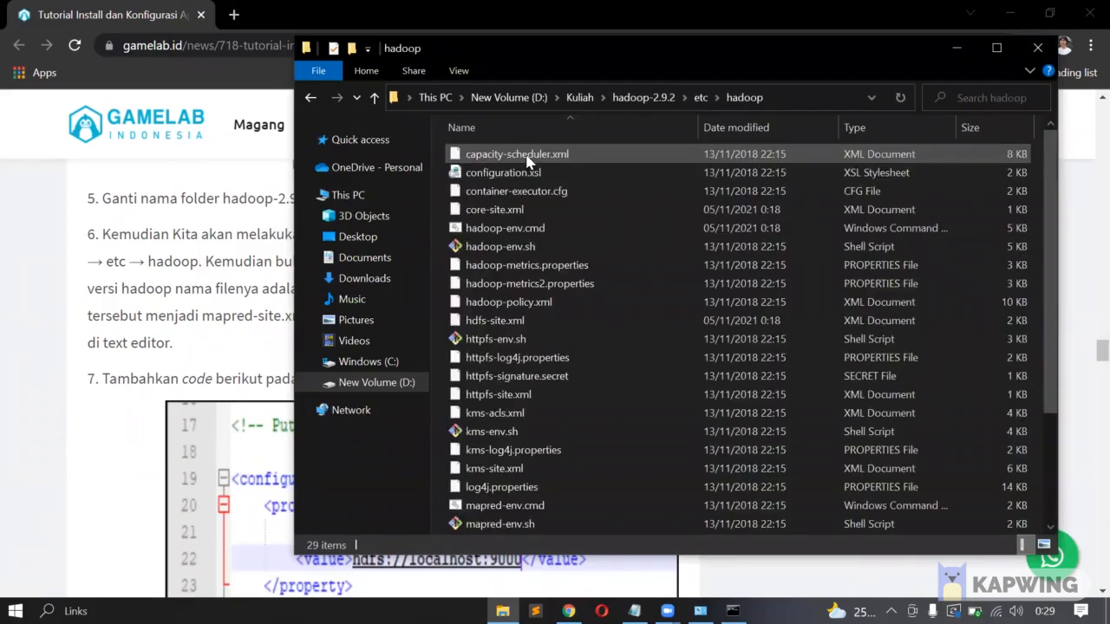
# Check the tutorial for the first file to configure and open core-site.xml in Sublime Text
pyautogui.click(133, 252)
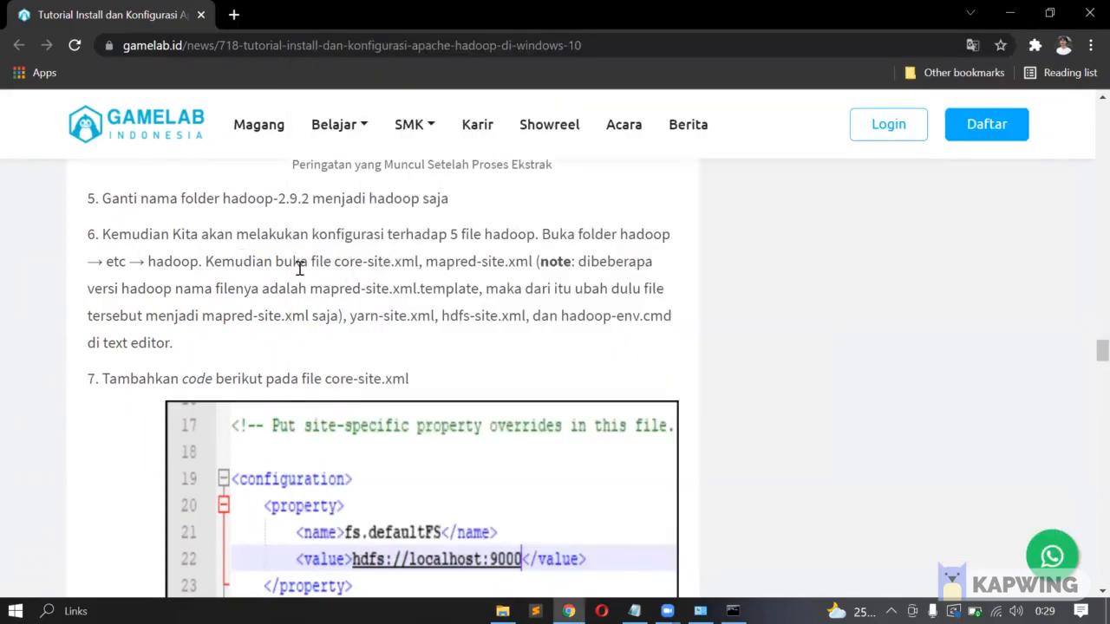
pyautogui.hotkey('alt', 'Tab')
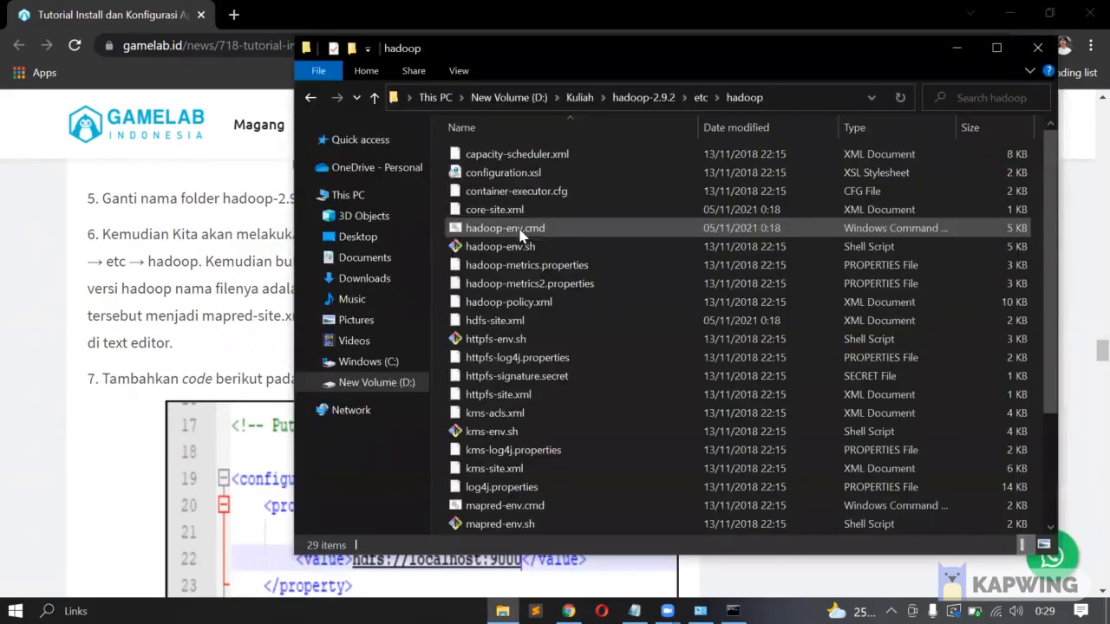
pyautogui.click(519, 217)
pyautogui.rightClick(519, 215)
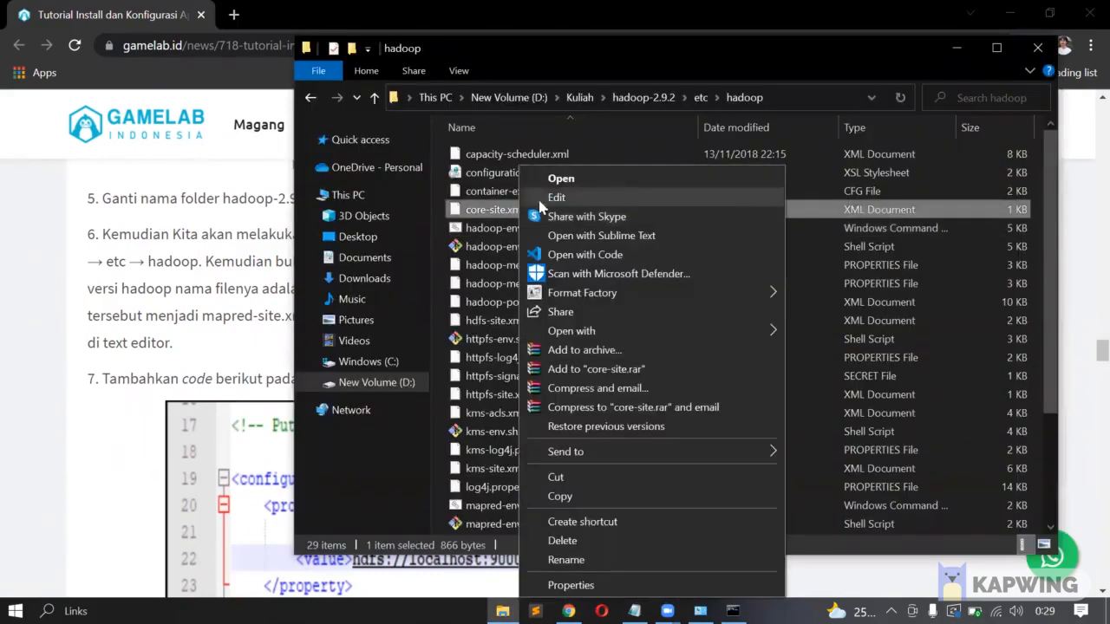
pyautogui.click(598, 231)
# Return to the tutorial in Chrome and dismiss the Sublime Text update notice
pyautogui.hotkey('alt', 'Tab')
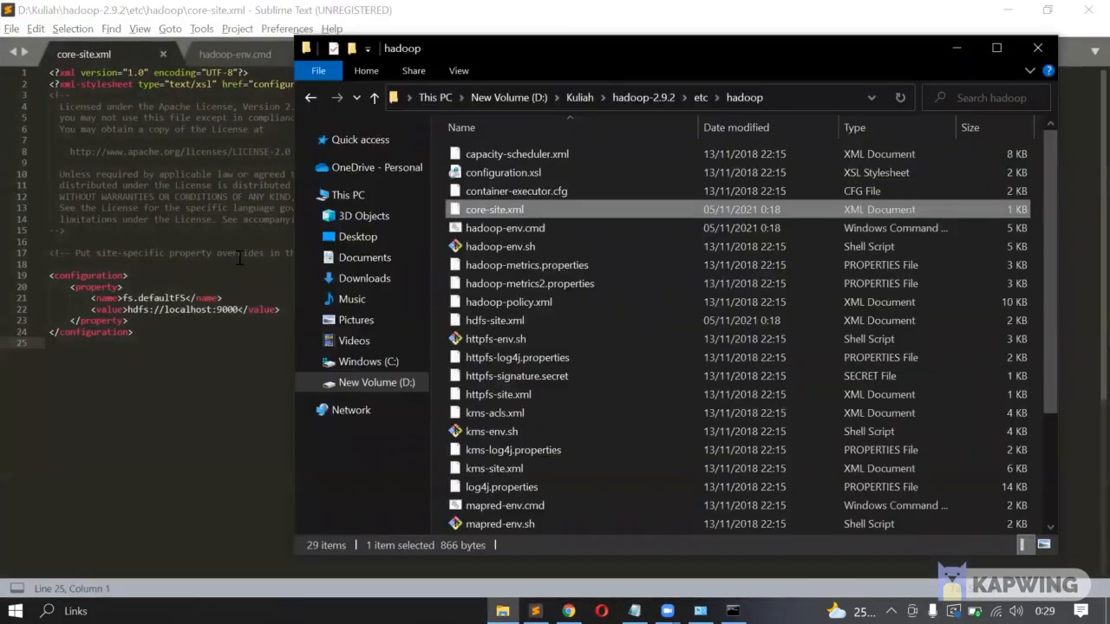
pyautogui.hotkey('alt', 'Tab')
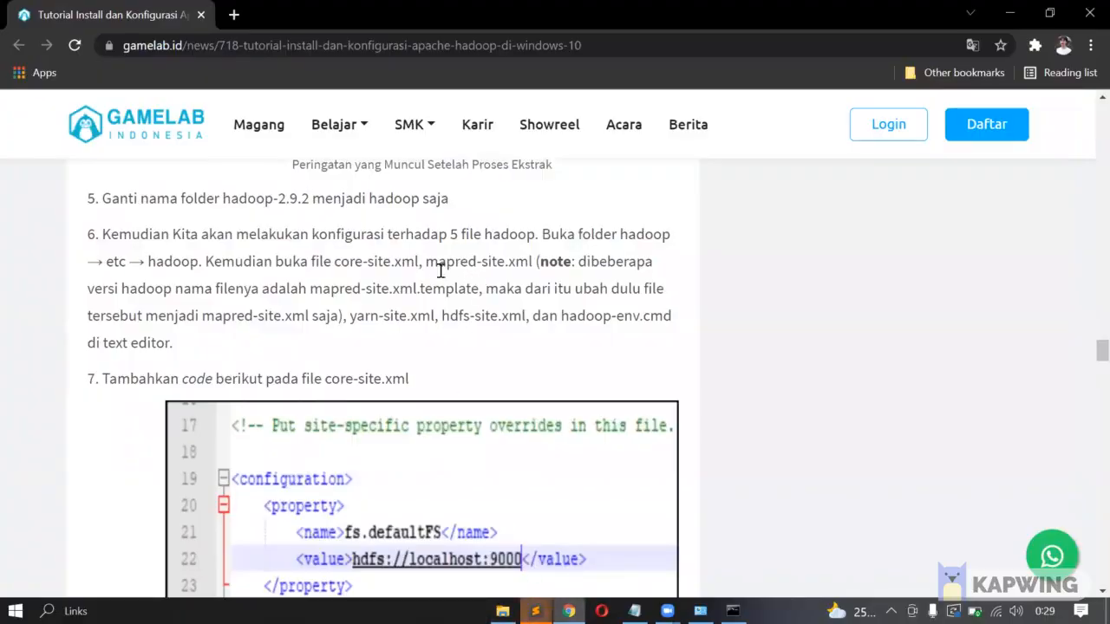
pyautogui.moveTo(534, 611)
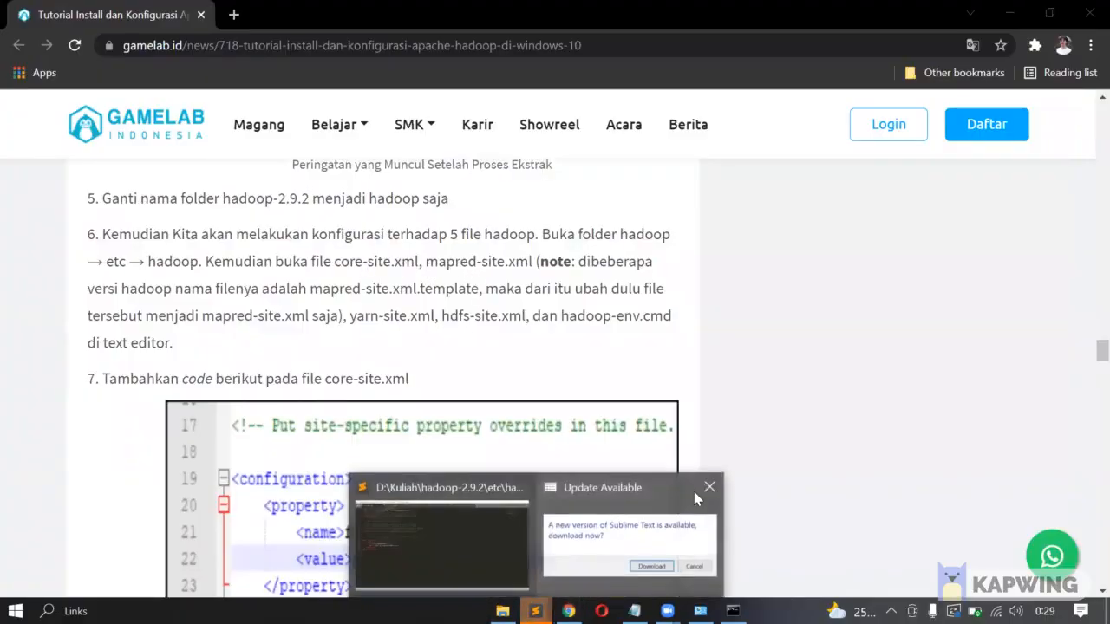
pyautogui.click(704, 492)
pyautogui.click(415, 259)
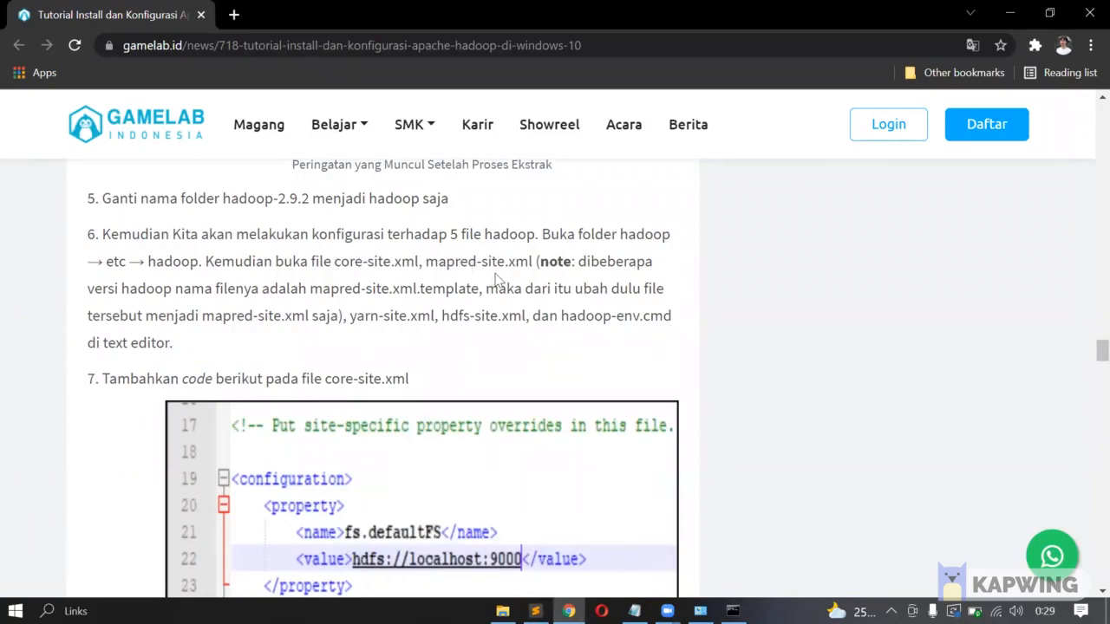
# Find mapred-site.xml.template in the etc\hadoop folder and open it in Sublime Text
pyautogui.hotkey('alt', 'Tab')
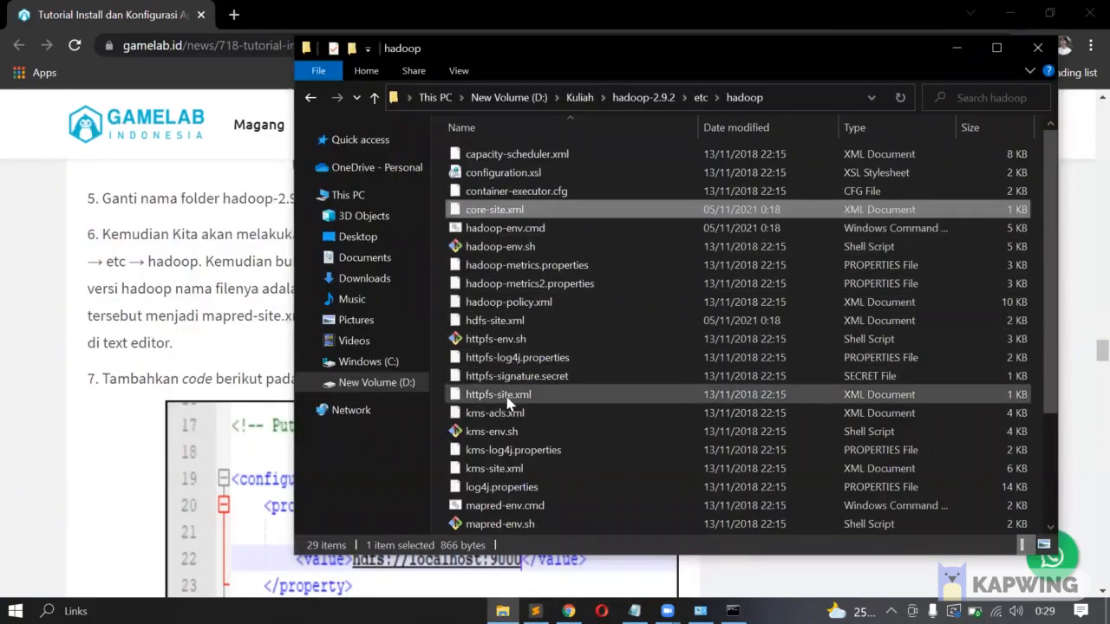
pyautogui.scroll(-2, 497, 354)
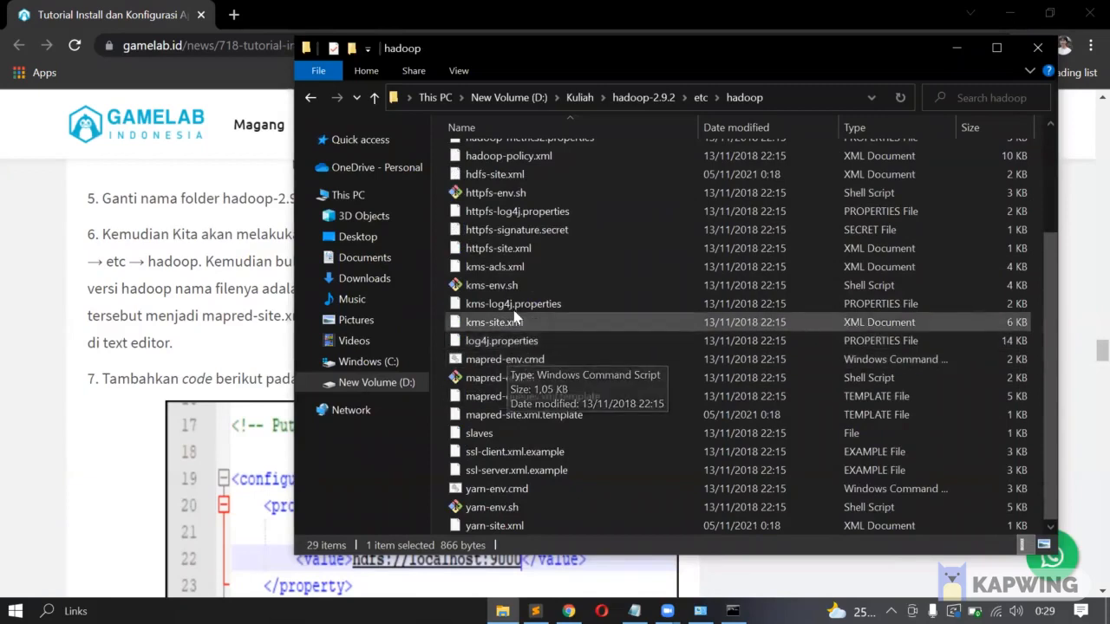
pyautogui.click(513, 269)
pyautogui.press('m')
pyautogui.press('m')
pyautogui.press('m')
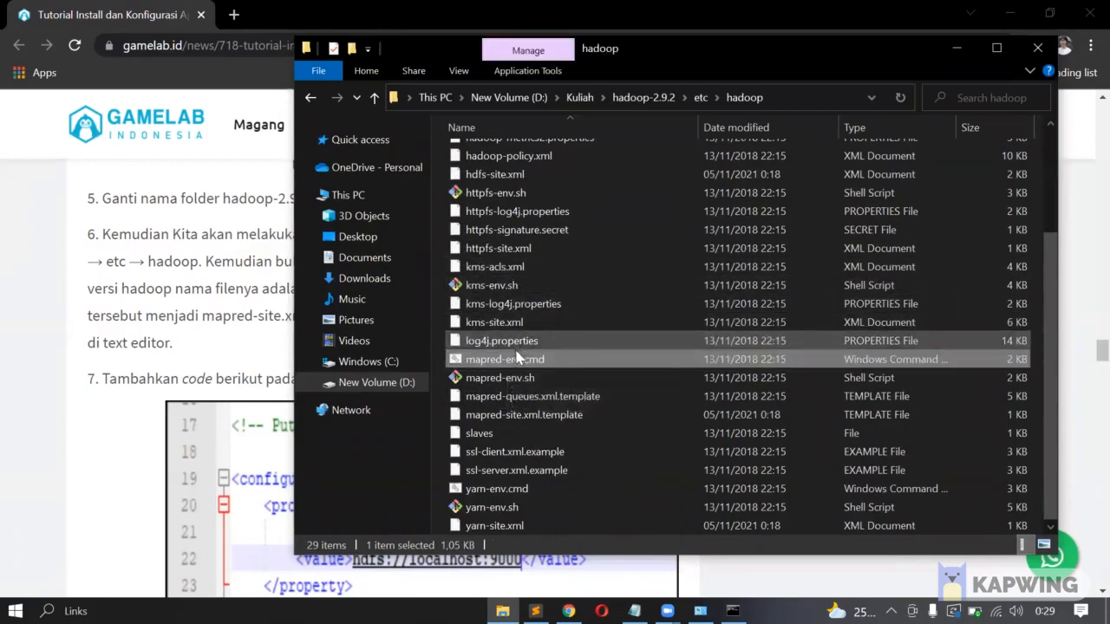
pyautogui.press('m')
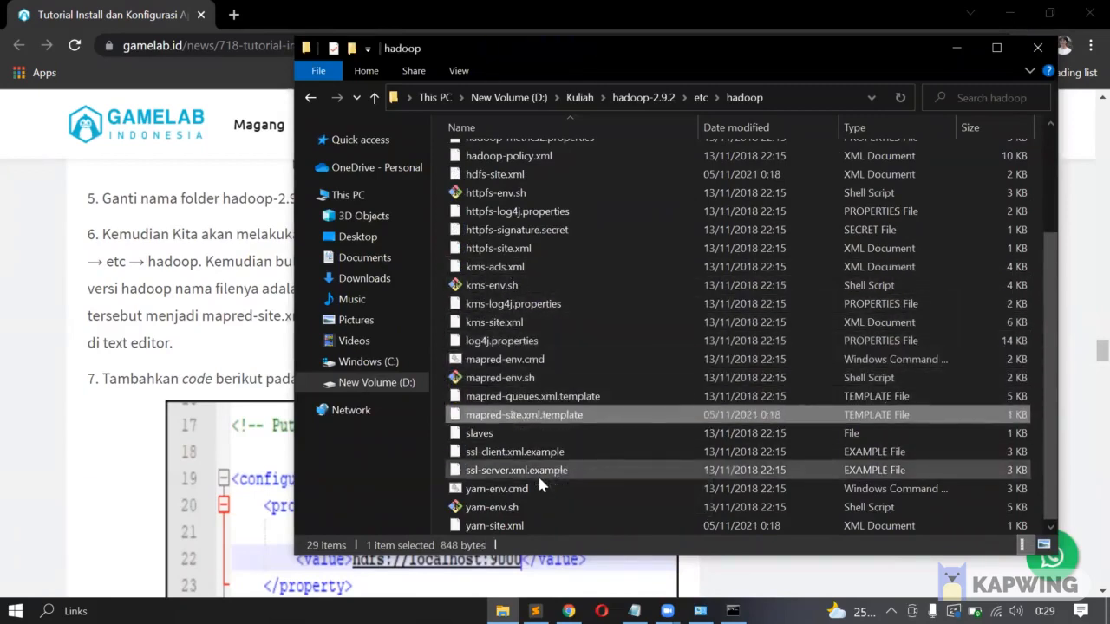
pyautogui.rightClick(523, 416)
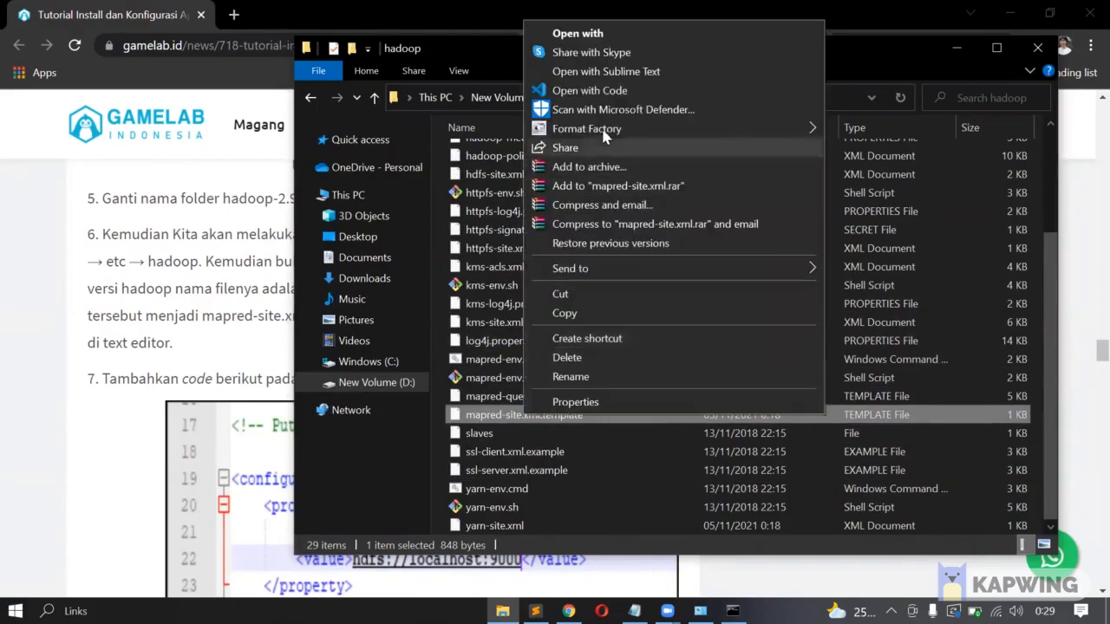
pyautogui.click(617, 74)
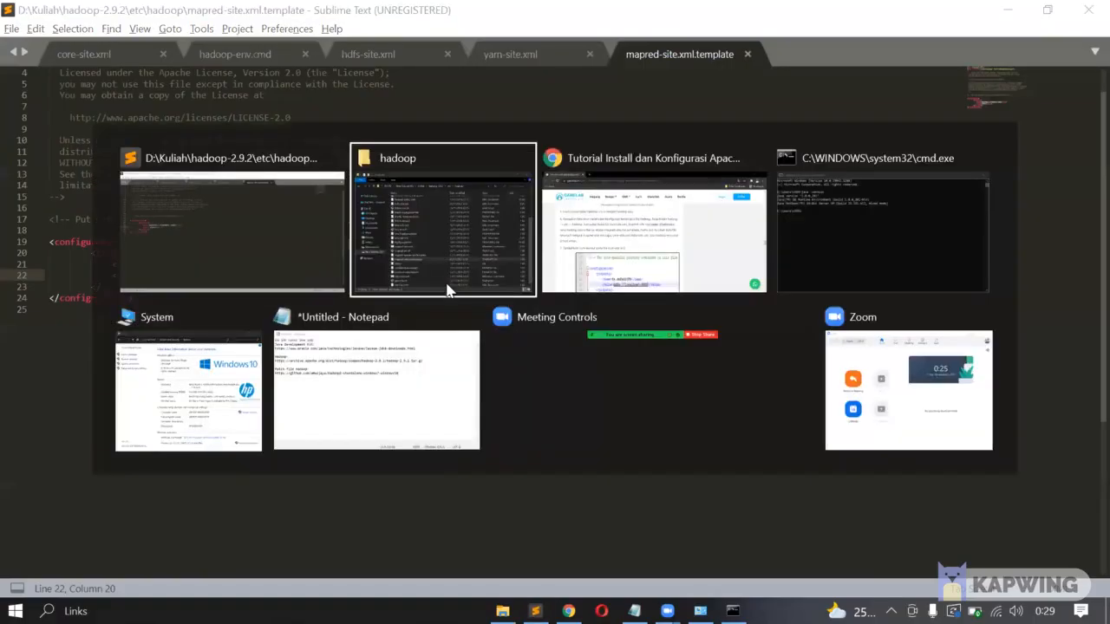
# Check the tutorial in Chrome for the next file, yarn-site.xml, and open it from the etc\hadoop folder in Sublime Text
pyautogui.hotkey('alt', 'Tab')
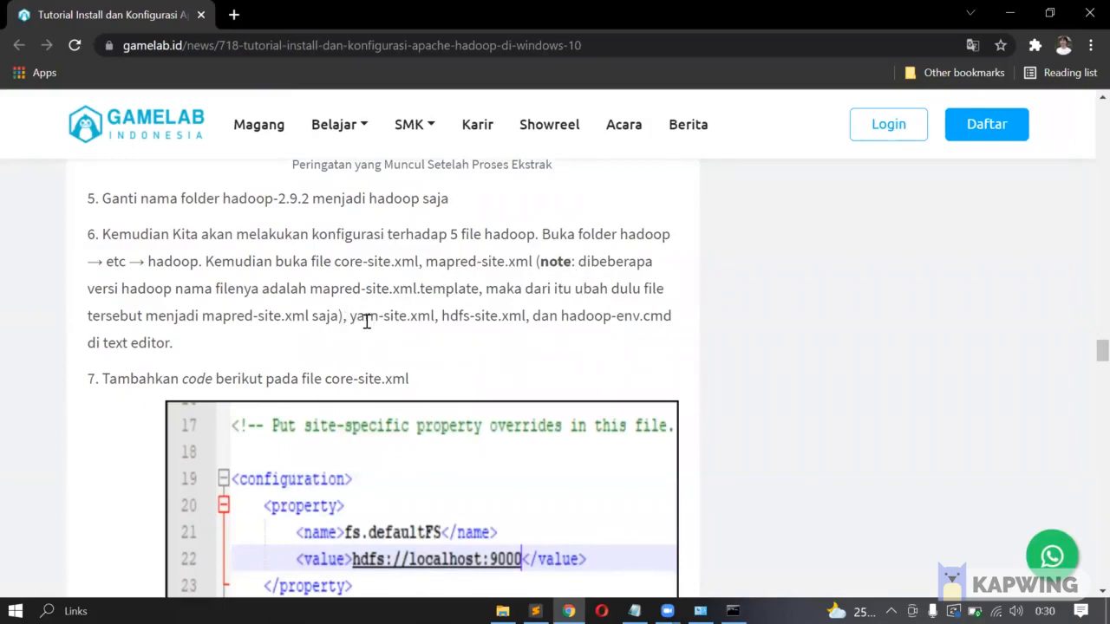
pyautogui.moveTo(350, 317); pyautogui.dragTo(421, 319)
pyautogui.hotkey('alt', 'Tab')
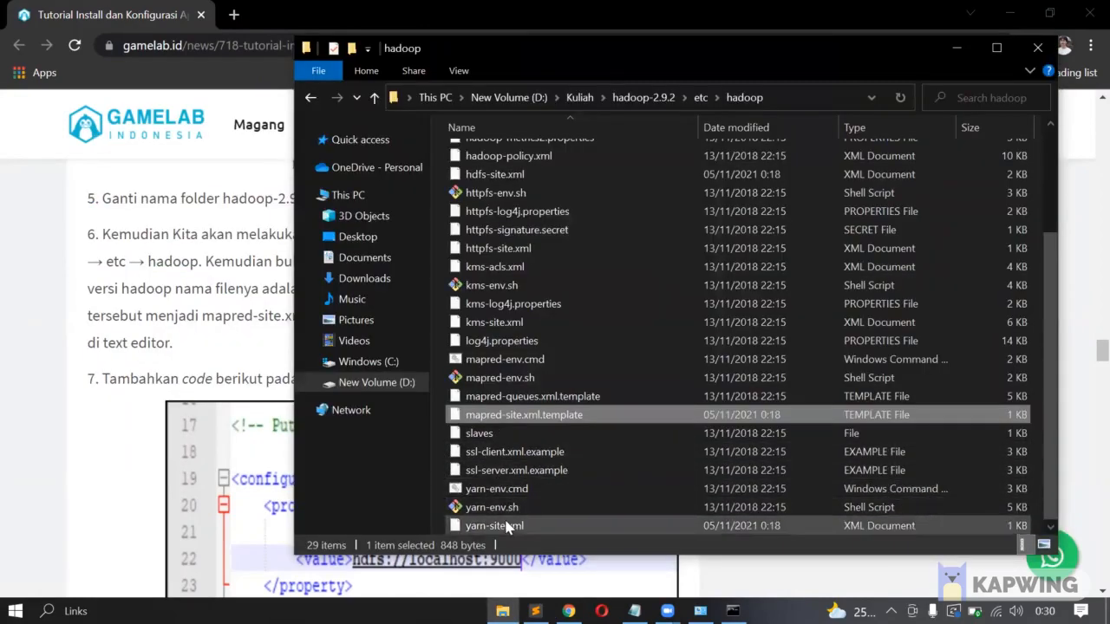
pyautogui.click(507, 527)
pyautogui.rightClick(507, 527)
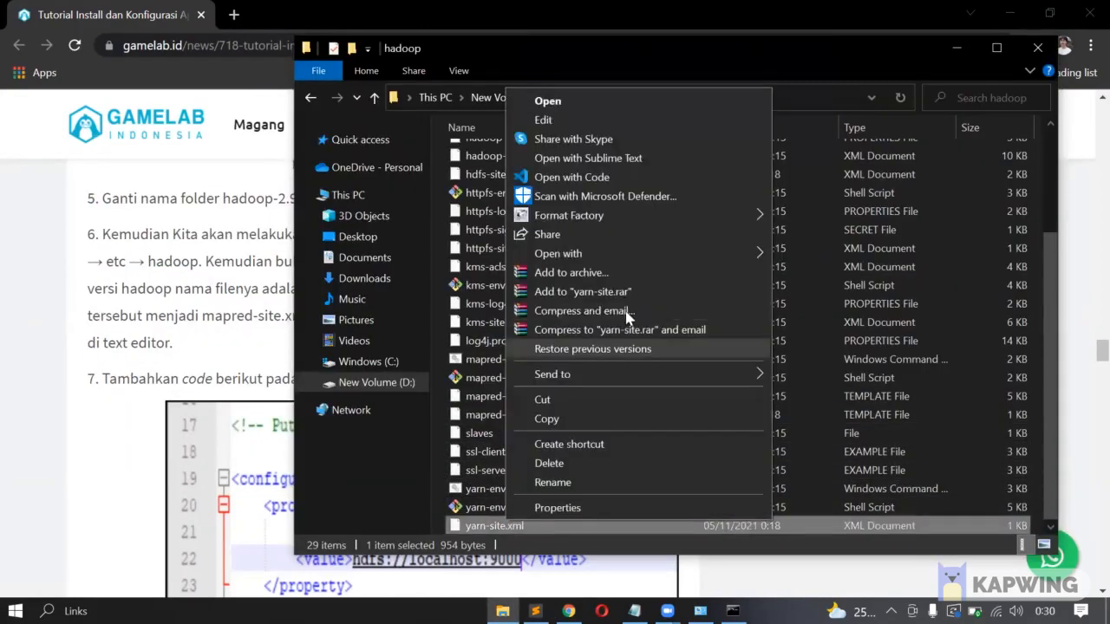
pyautogui.click(598, 165)
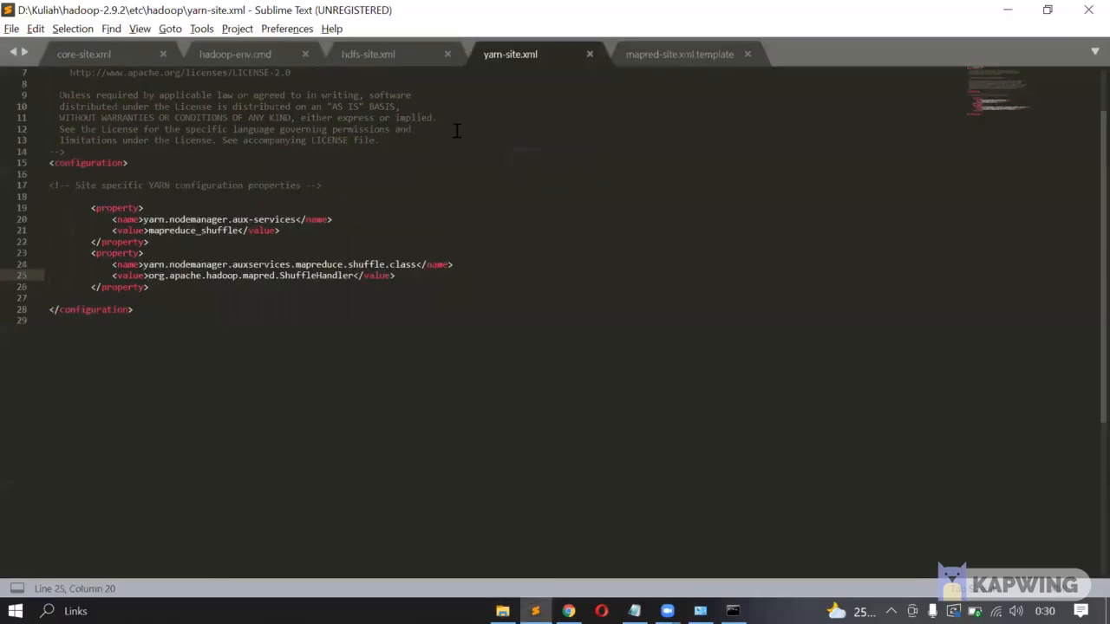
# Return to the tutorial for the next file name and open hdfs-site.xml from the etc\hadoop folder in Sublime Text
pyautogui.hotkey('alt', 'Tab')
pyautogui.hotkey('alt', 'Tab')
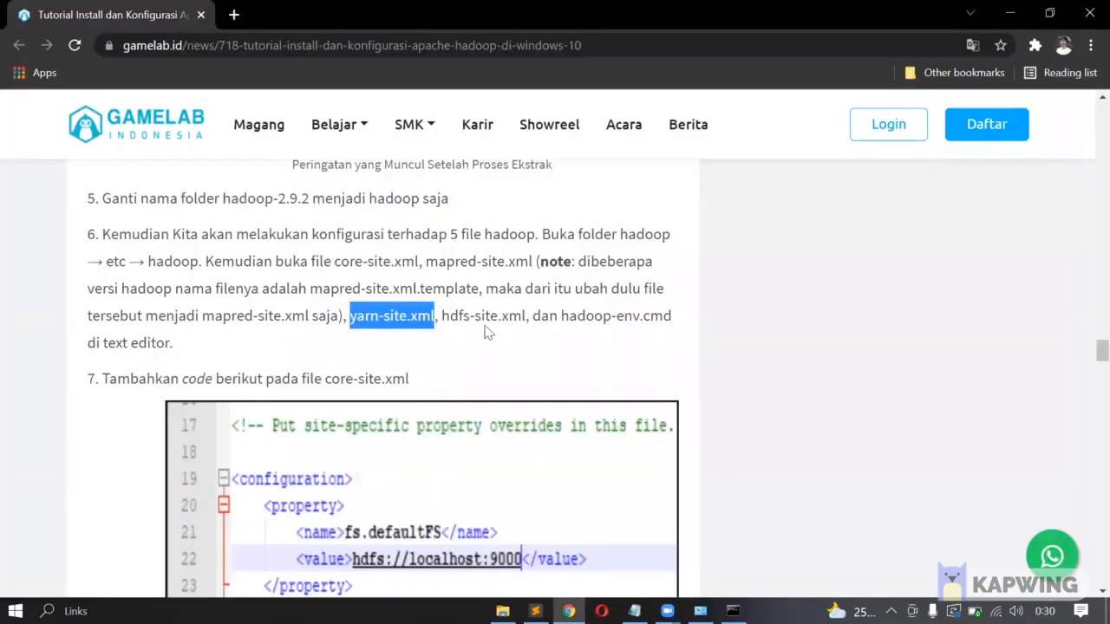
pyautogui.click(470, 317)
pyautogui.doubleClick(471, 317)
pyautogui.hotkey('alt', 'Tab')
pyautogui.hotkey('alt', 'Tab')
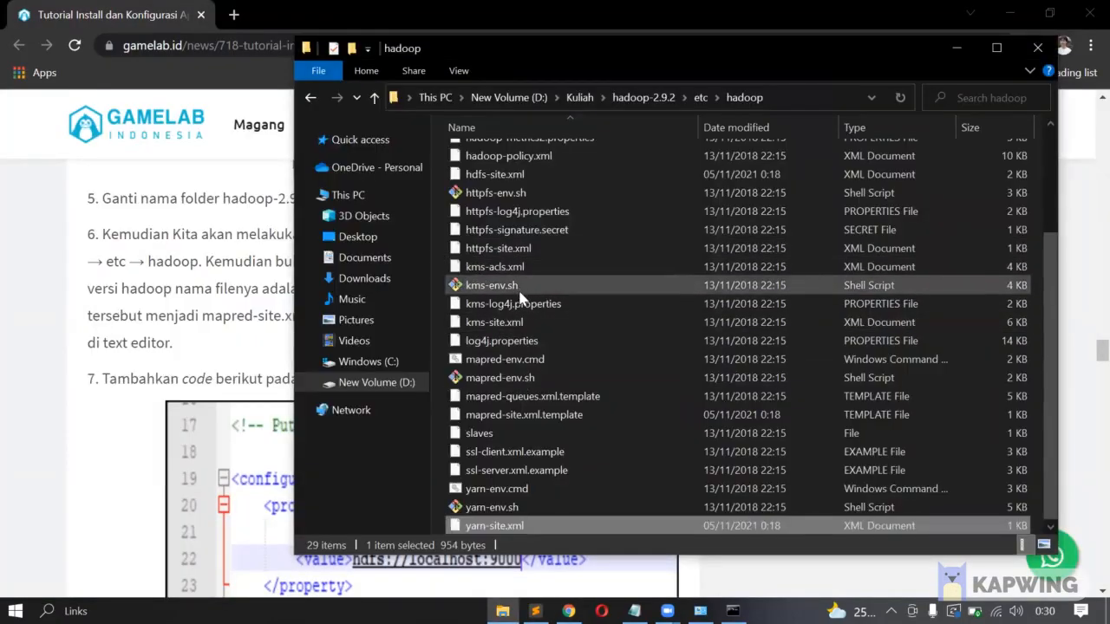
pyautogui.rightClick(523, 173)
pyautogui.click(593, 236)
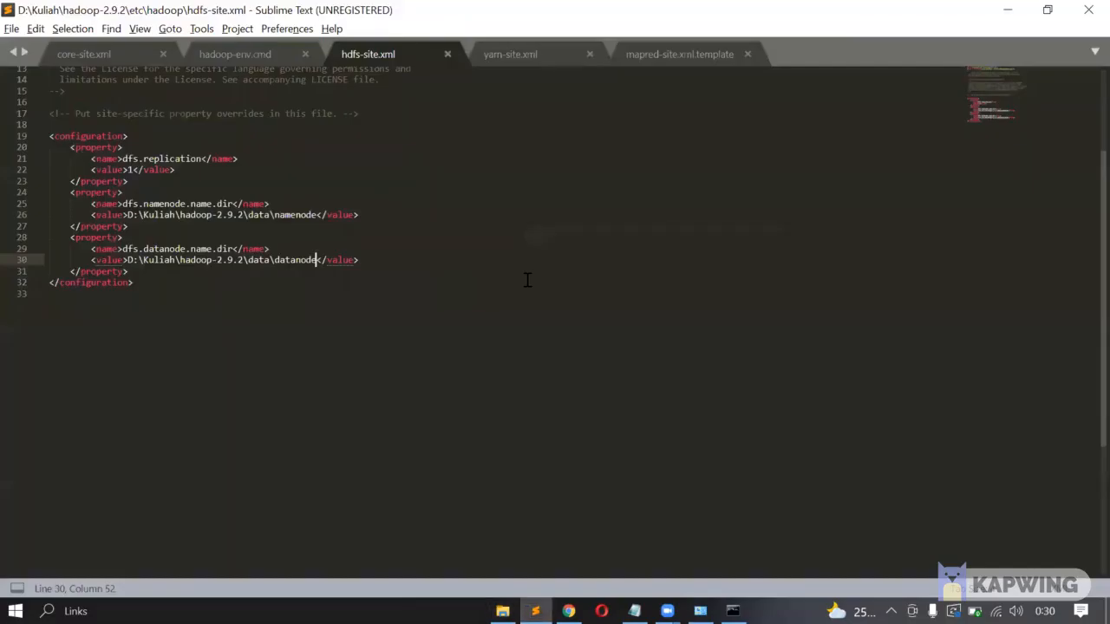
# Look up the last file in the tutorial's list and open hadoop-env.cmd from the etc\hadoop folder in Sublime Text
pyautogui.hotkey('alt', 'Tab')
pyautogui.hotkey('alt', 'Tab')
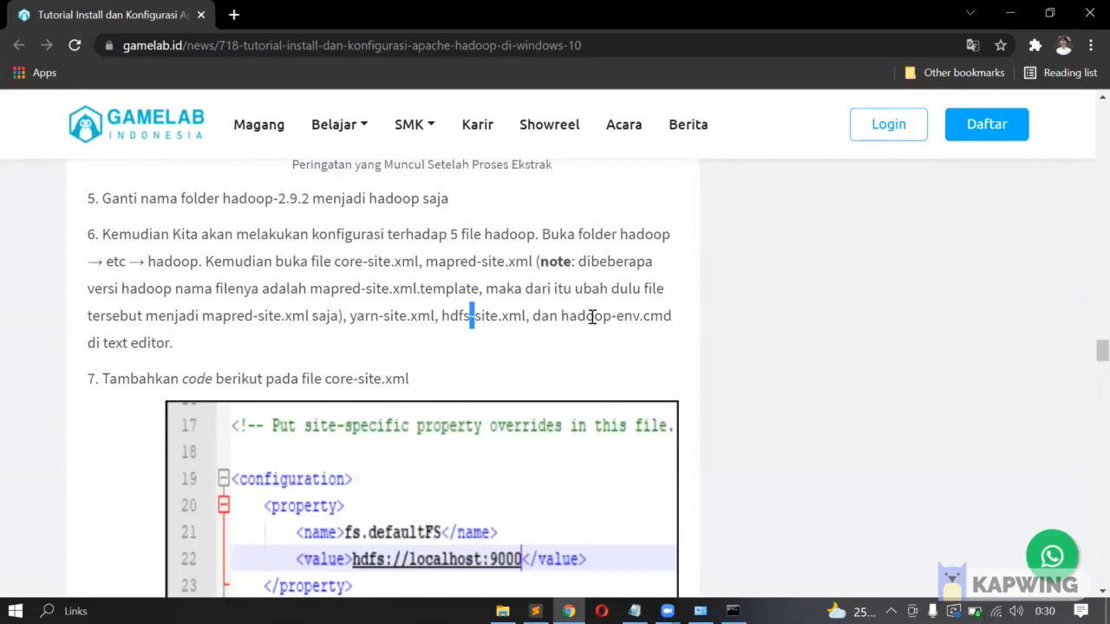
pyautogui.doubleClick(592, 317)
pyautogui.hotkey('alt', 'Tab')
pyautogui.hotkey('alt', 'Tab')
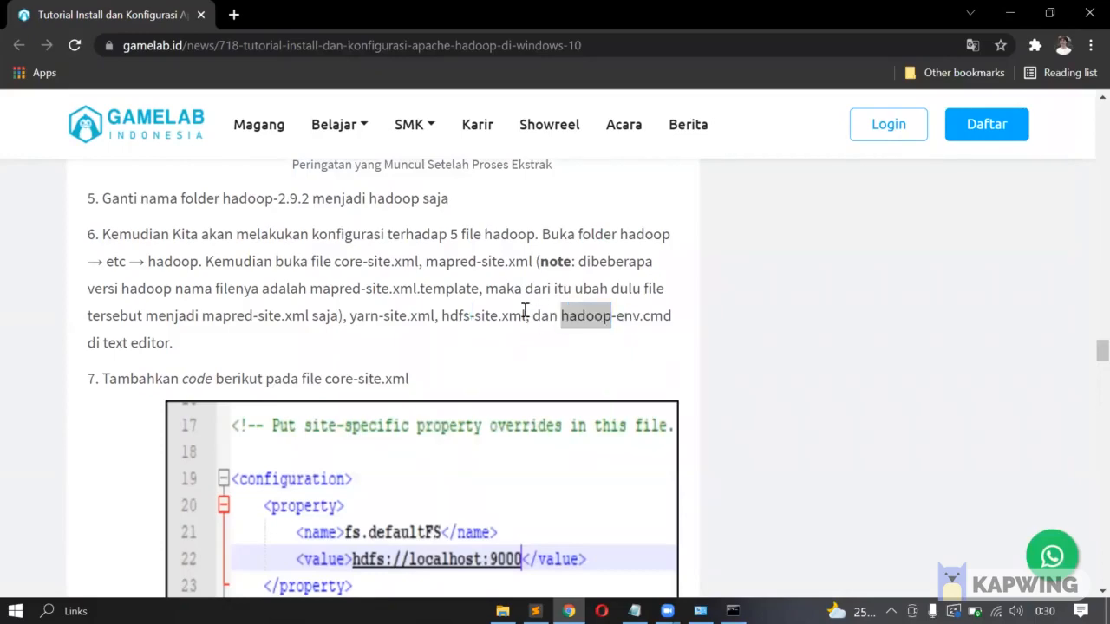
pyautogui.scroll(3, 549, 234)
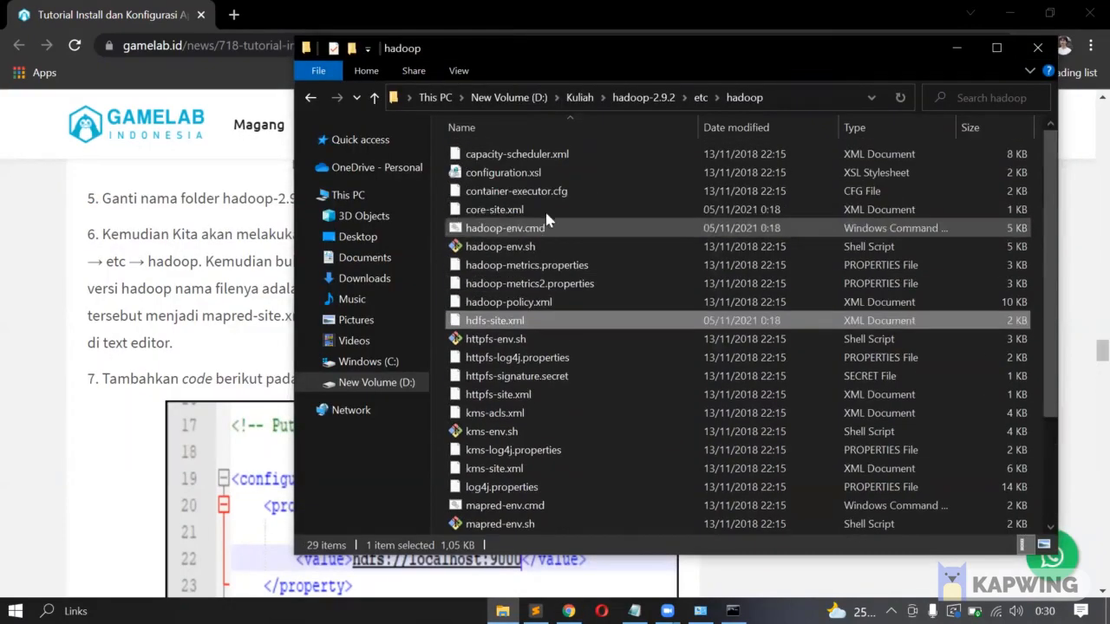
pyautogui.click(556, 230)
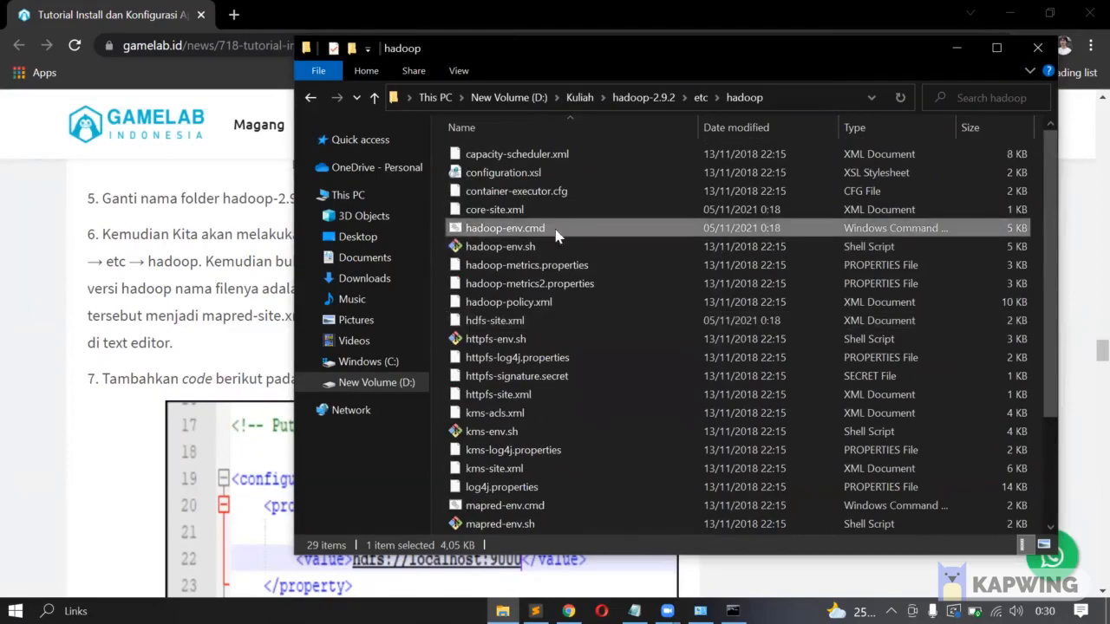
pyautogui.rightClick(556, 234)
pyautogui.click(640, 255)
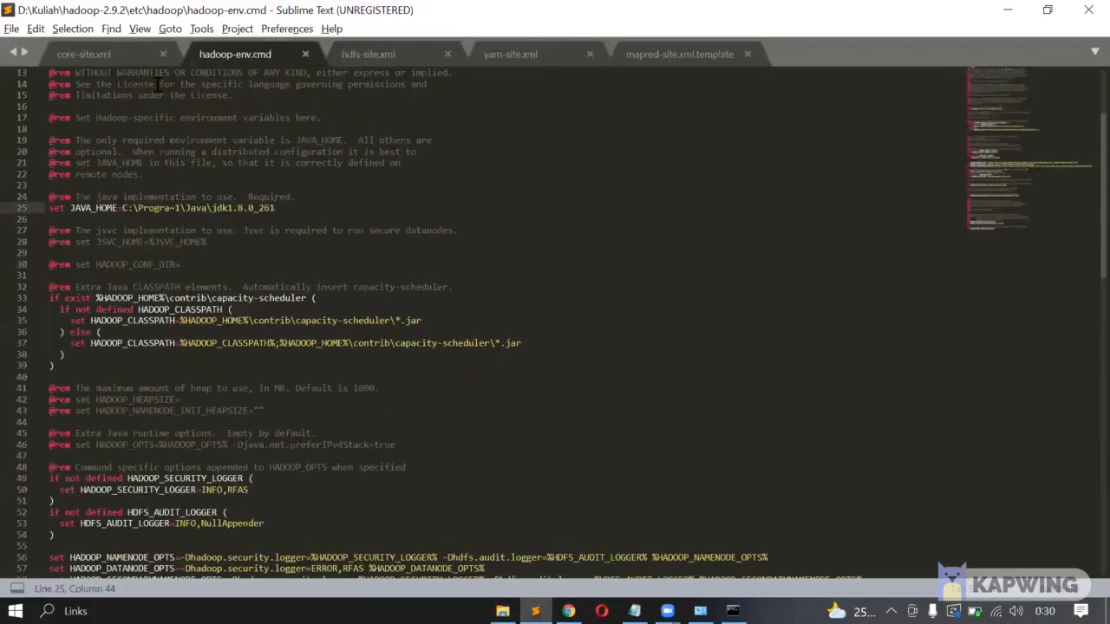
# Go through all five opened configuration files in Sublime Text, finishing on core-site.xml
pyautogui.click(113, 53)
pyautogui.click(252, 55)
pyautogui.click(376, 57)
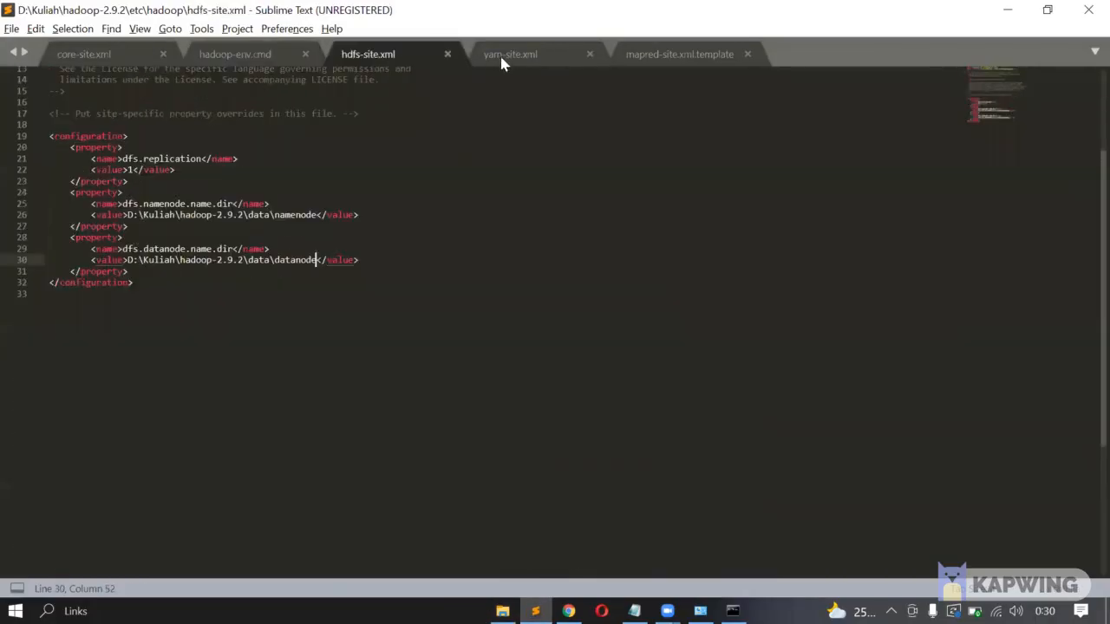
pyautogui.click(500, 57)
pyautogui.click(670, 56)
pyautogui.click(116, 52)
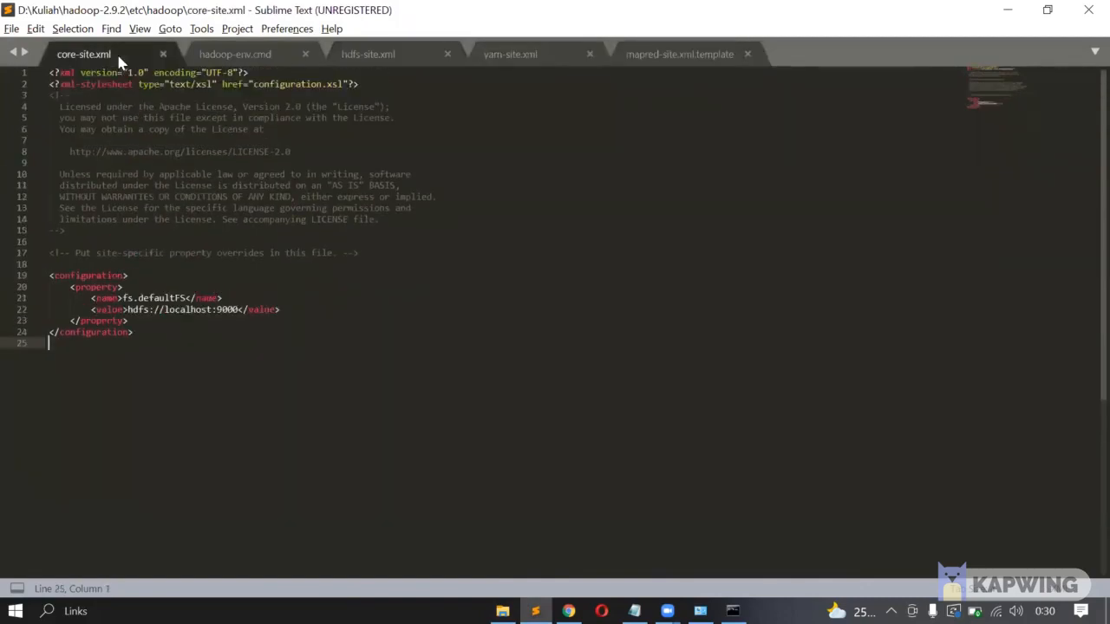
# Read the core-site.xml code in step 7 of the Chrome tutorial and compare it with core-site.xml in Sublime Text
pyautogui.hotkey('alt', 'Tab')
pyautogui.hotkey('alt', 'Tab')
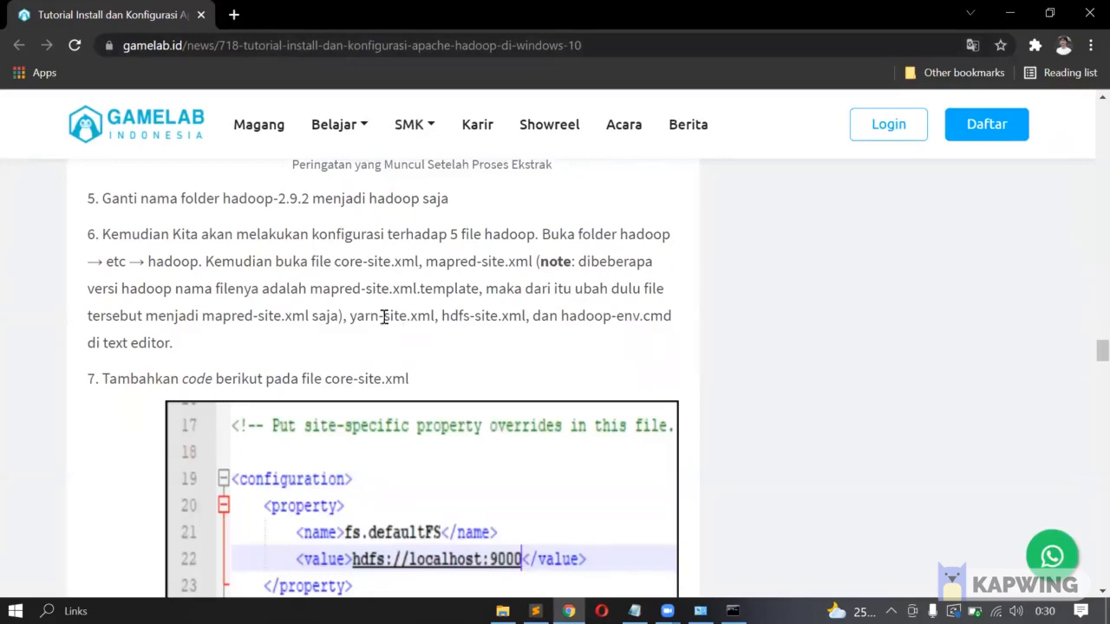
pyautogui.moveTo(105, 344); pyautogui.dragTo(150, 341)
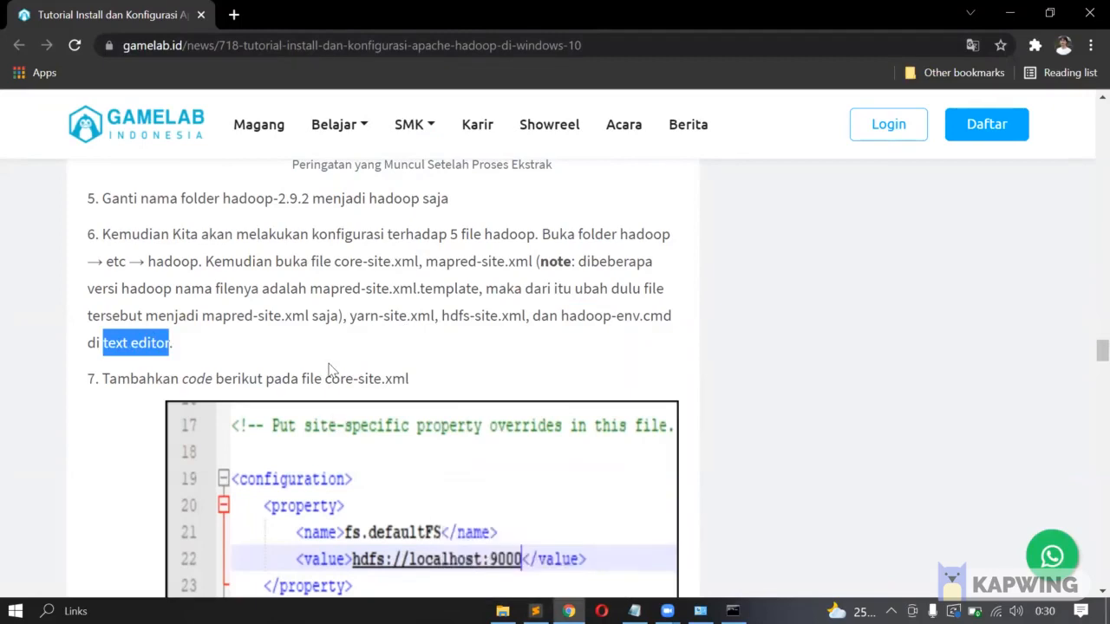
pyautogui.click(282, 351)
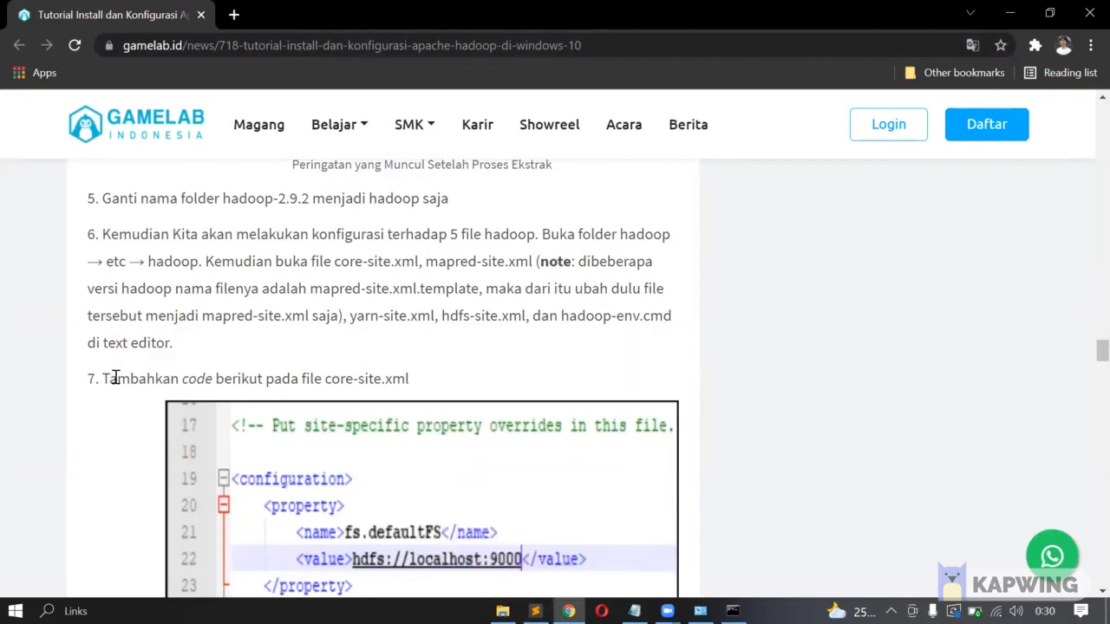
pyautogui.scroll(-1, 114, 382)
pyautogui.moveTo(102, 291); pyautogui.dragTo(405, 289)
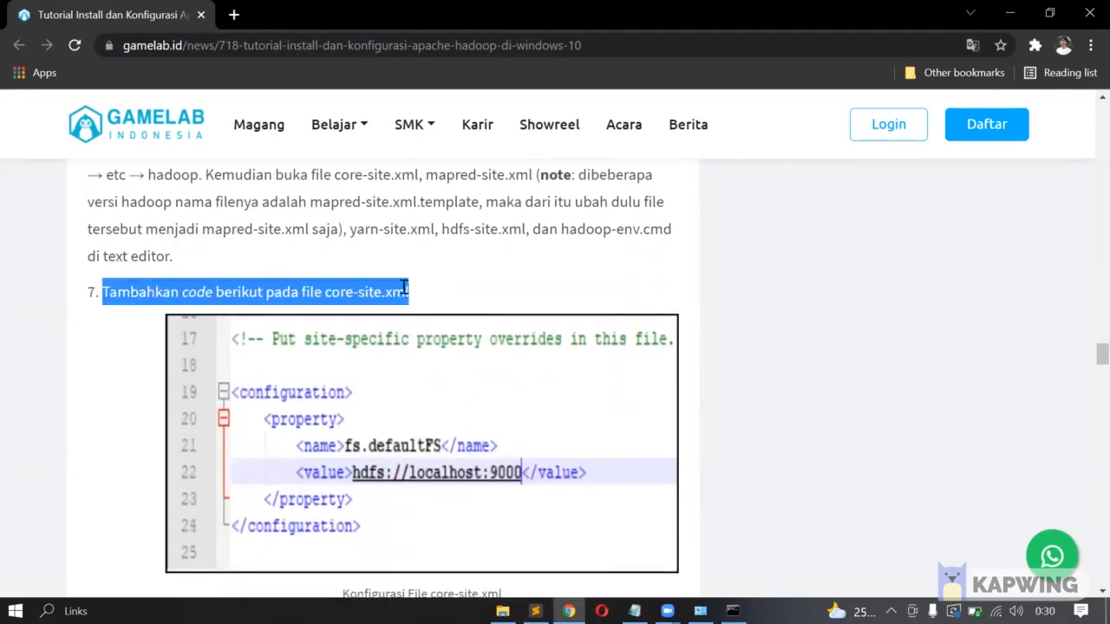
pyautogui.scroll(-2, 423, 283)
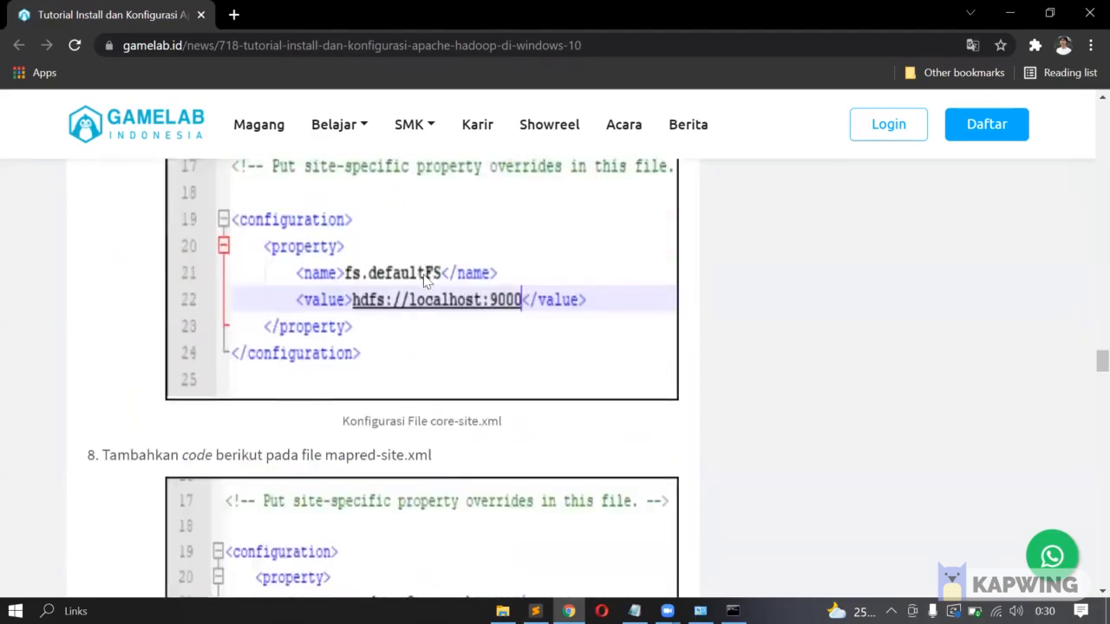
pyautogui.scroll(1, 427, 294)
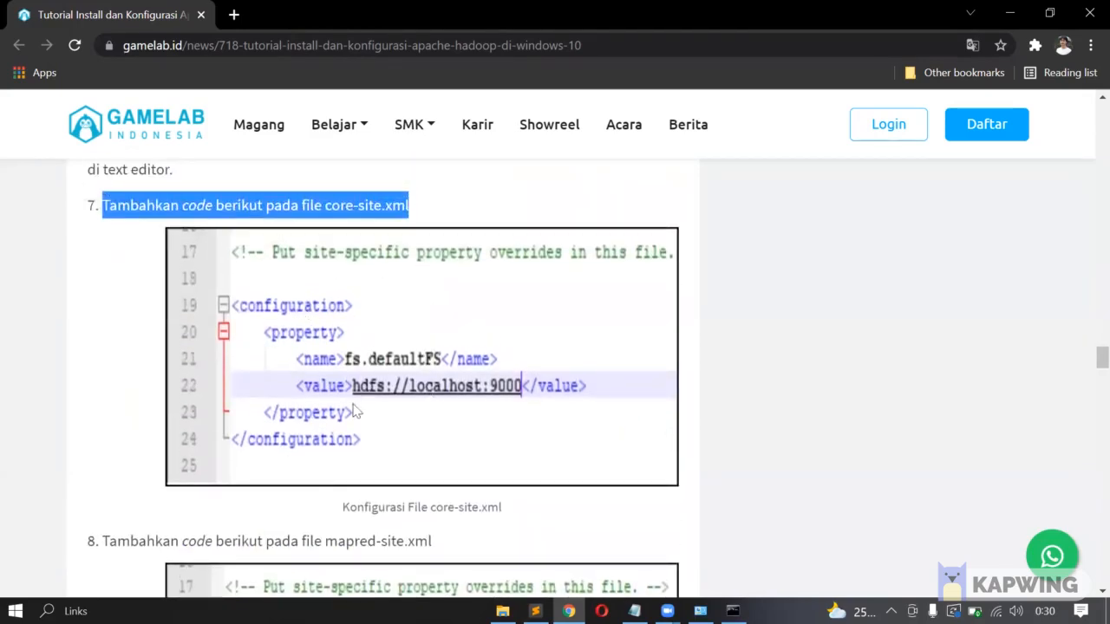
pyautogui.click(478, 236)
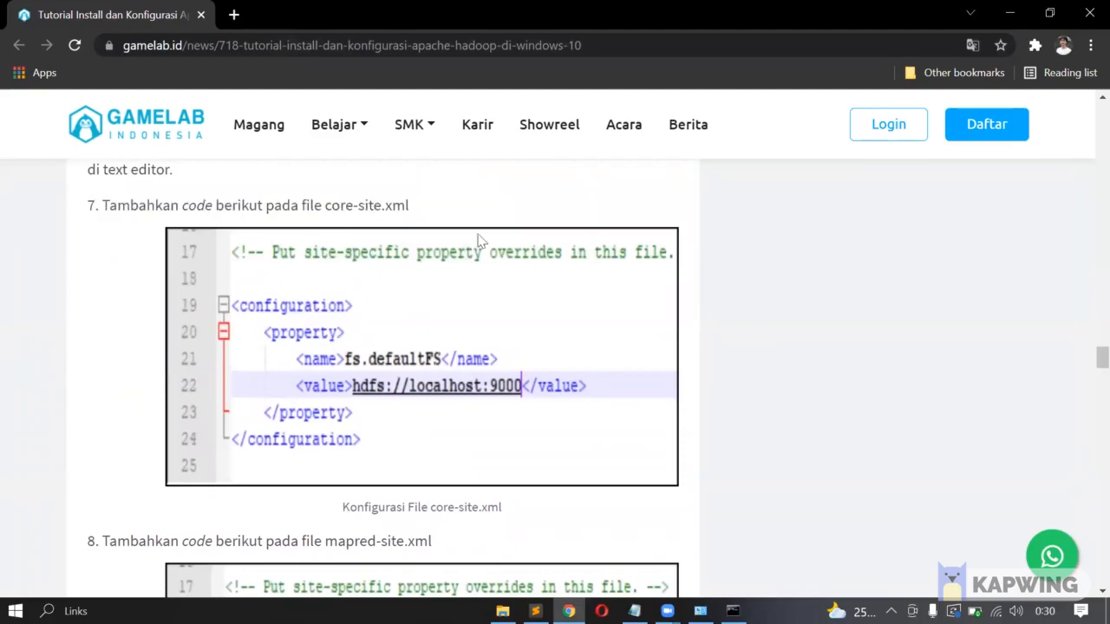
pyautogui.hotkey('alt', 'Tab')
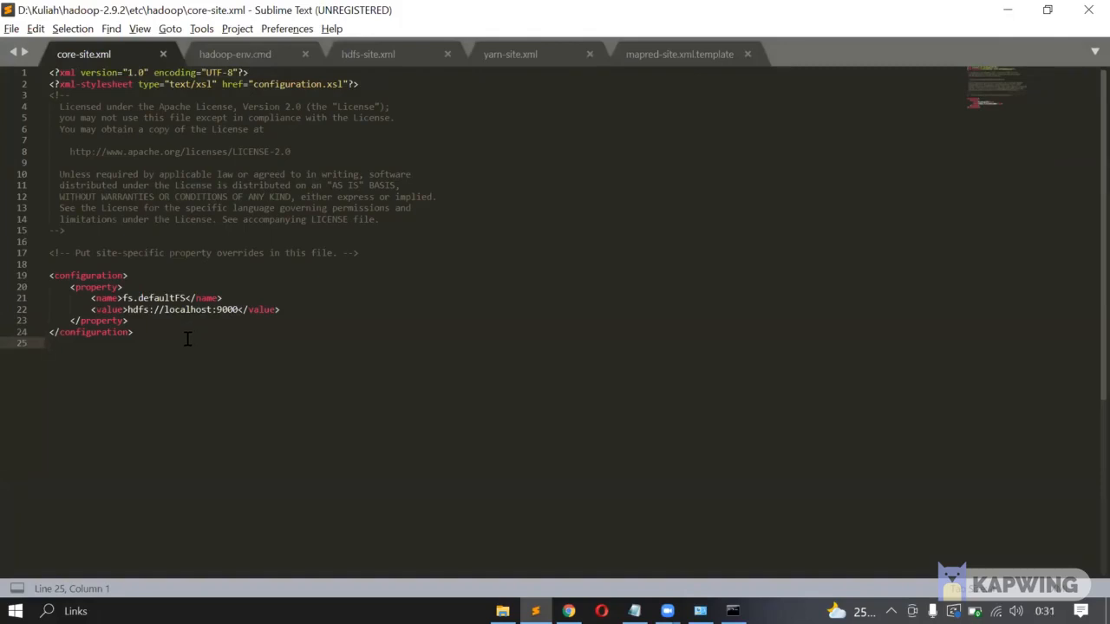
# Check step 8 of the tutorial for mapred-site.xml, and in Sublime Text place mapred-site.xml.template directly after core-site.xml
pyautogui.hotkey('alt', 'Tab')
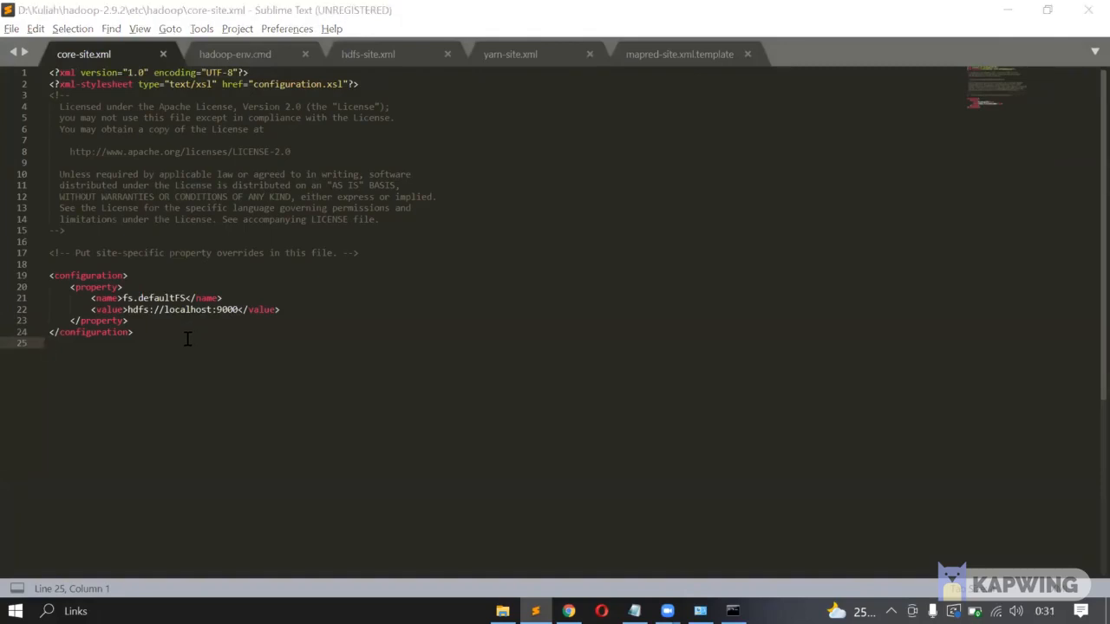
pyautogui.scroll(-1, 311, 237)
pyautogui.scroll(-4, 310, 237)
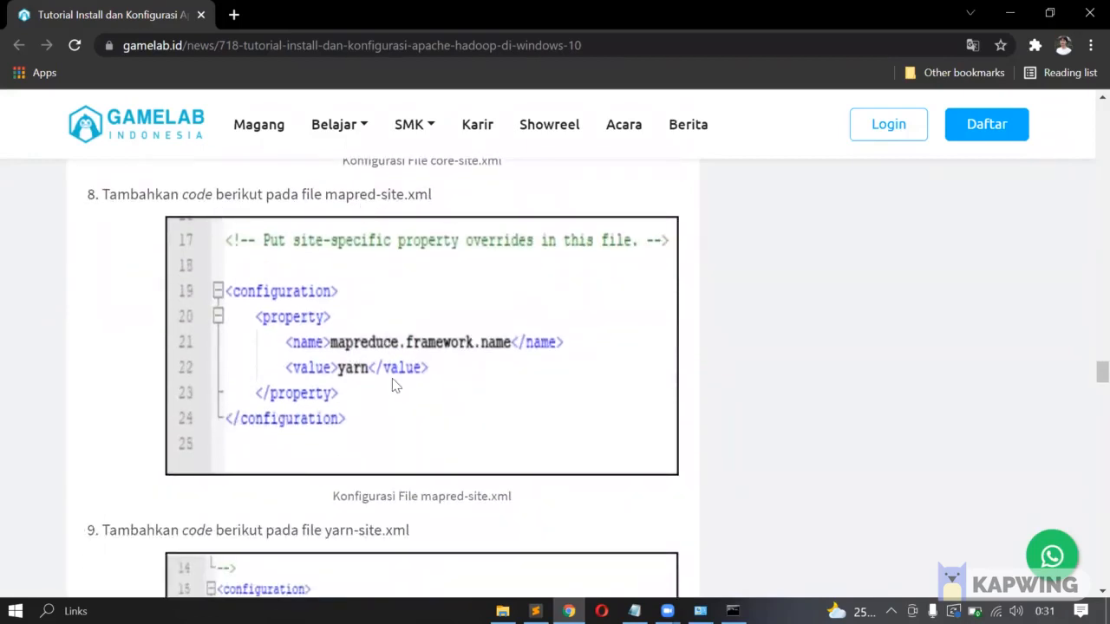
pyautogui.hotkey('alt', 'Tab')
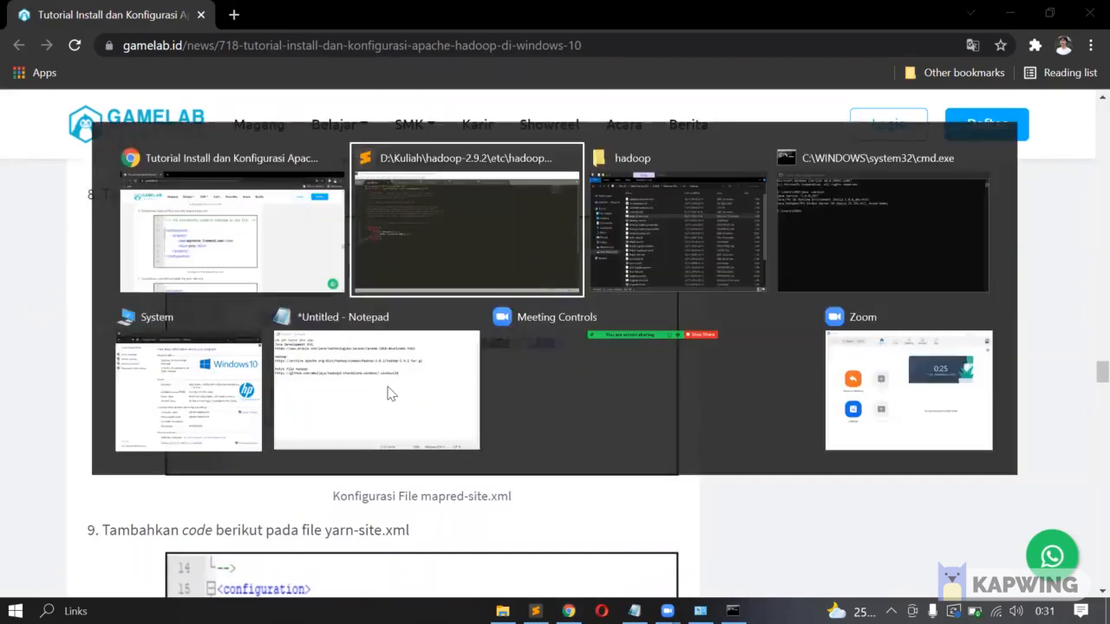
pyautogui.moveTo(665, 60); pyautogui.dragTo(260, 55)
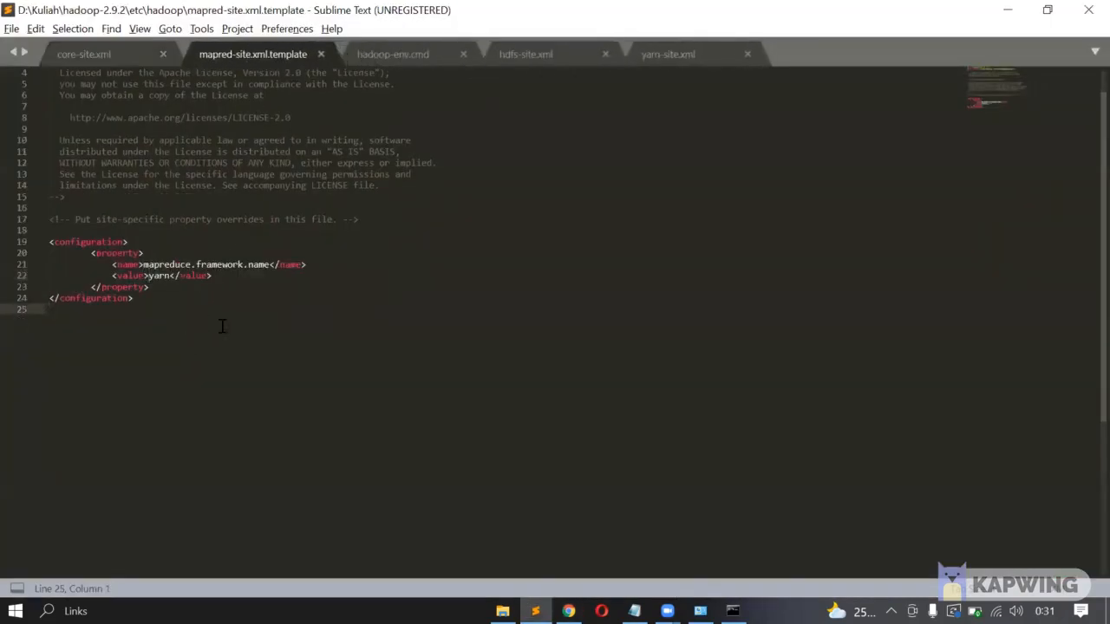
# Read step 9 of the tutorial about yarn-site.xml, and in Sublime Text place yarn-site.xml directly after mapred-site.xml.template
pyautogui.hotkey('alt', 'Tab')
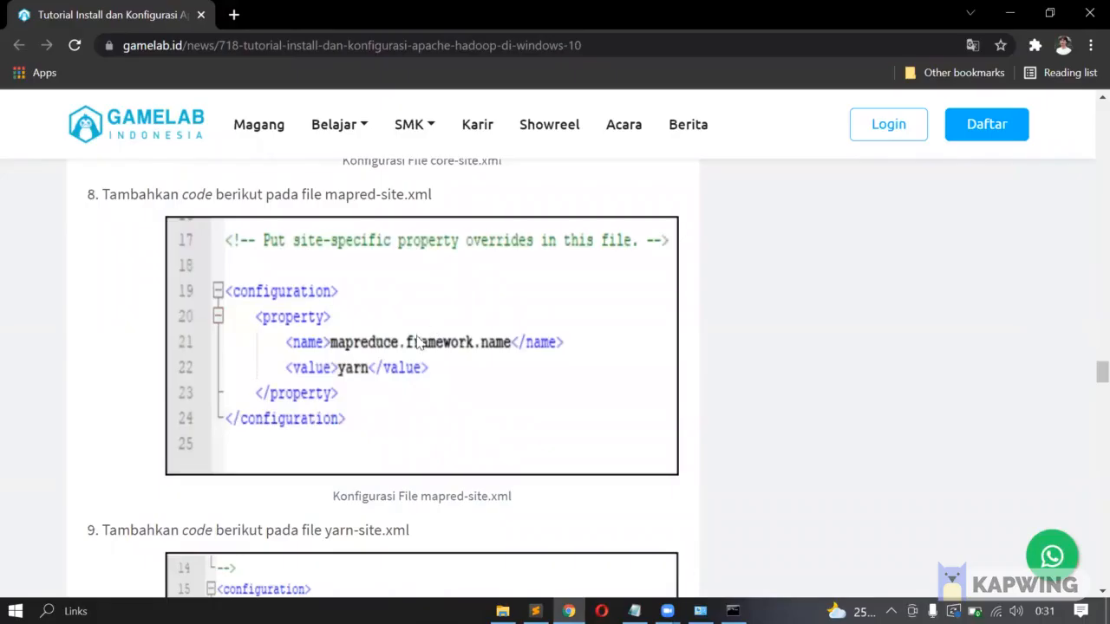
pyautogui.scroll(-3, 135, 261)
pyautogui.moveTo(101, 270); pyautogui.dragTo(404, 265)
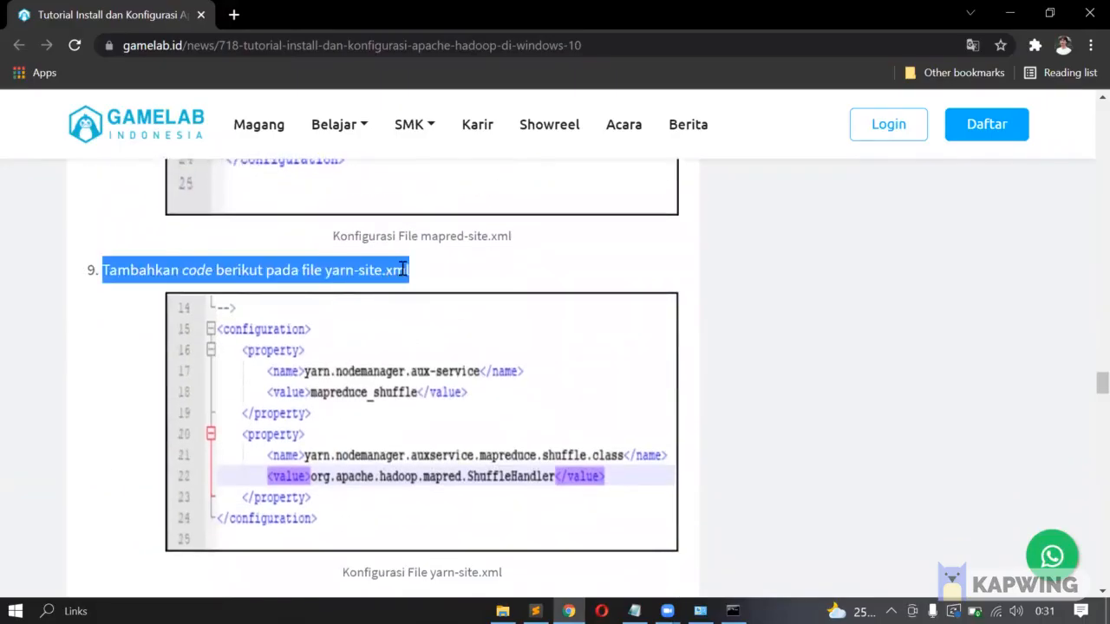
pyautogui.click(372, 274)
pyautogui.scroll(-1, 372, 274)
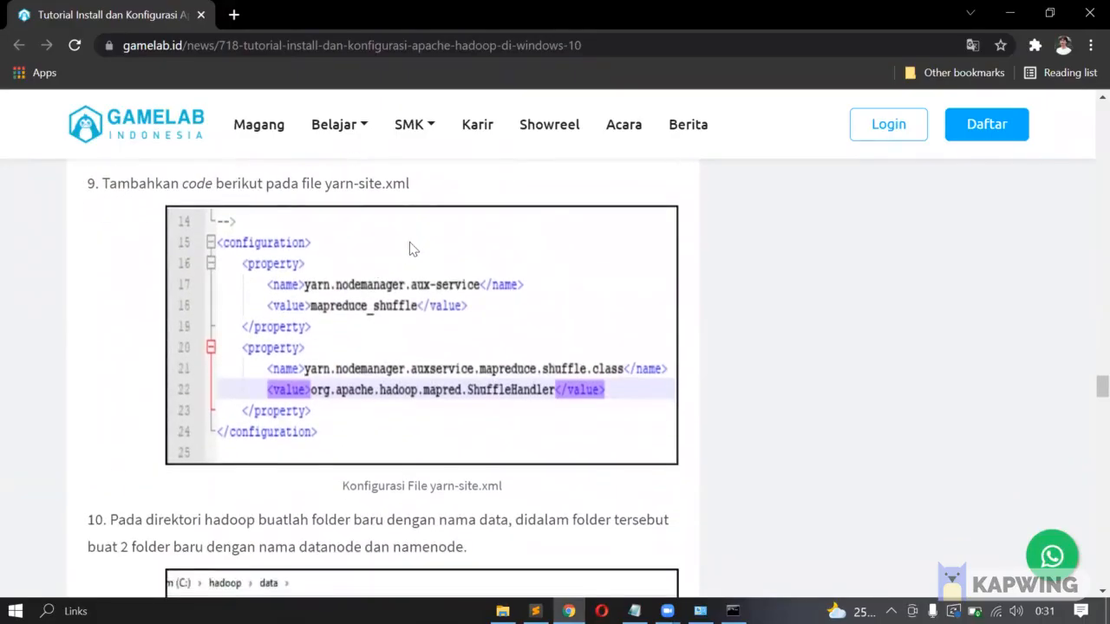
pyautogui.hotkey('alt', 'Tab')
pyautogui.moveTo(698, 56); pyautogui.dragTo(399, 54)
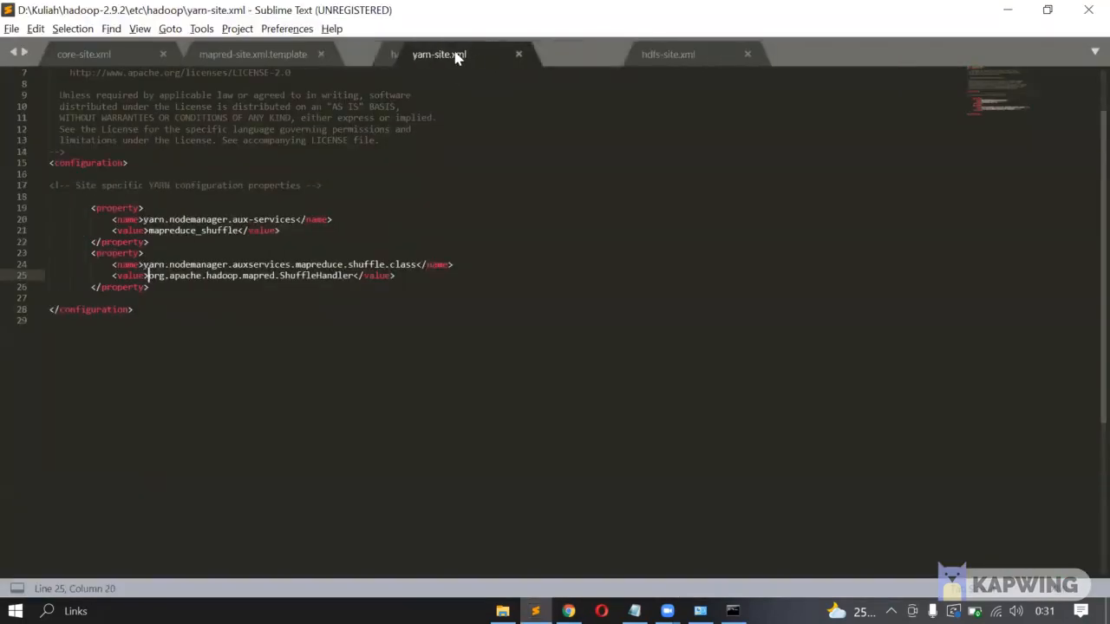
pyautogui.click(301, 316)
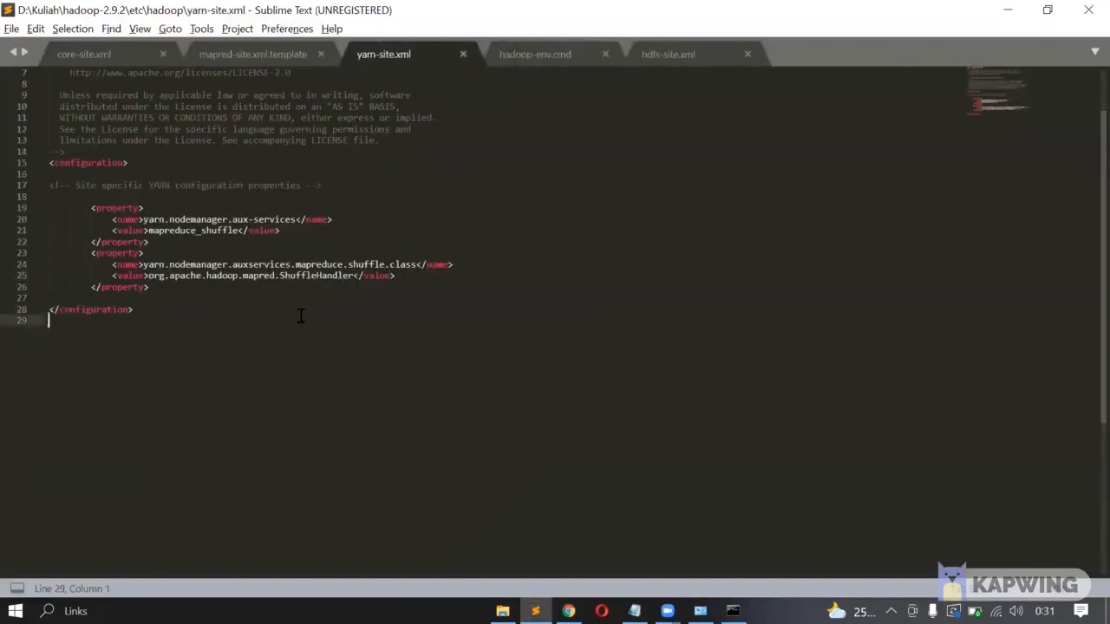
# Compare yarn-site.xml with the tutorial's code and continue to step 10 about creating the data, datanode and namenode folders
pyautogui.hotkey('alt', 'Tab')
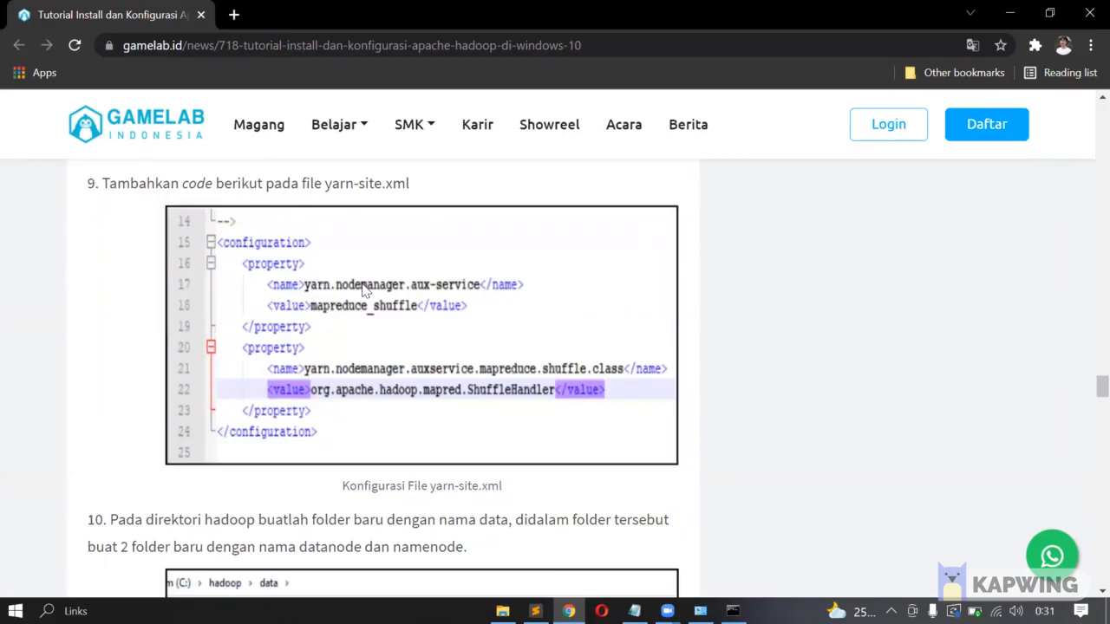
pyautogui.hotkey('alt', 'Tab')
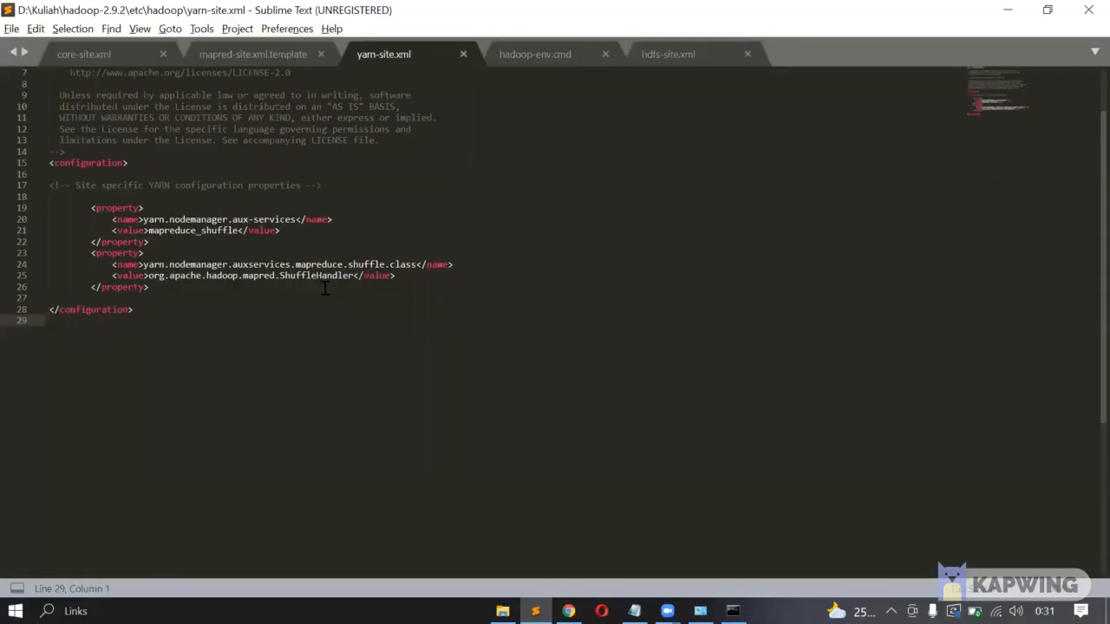
pyautogui.hotkey('alt', 'Tab')
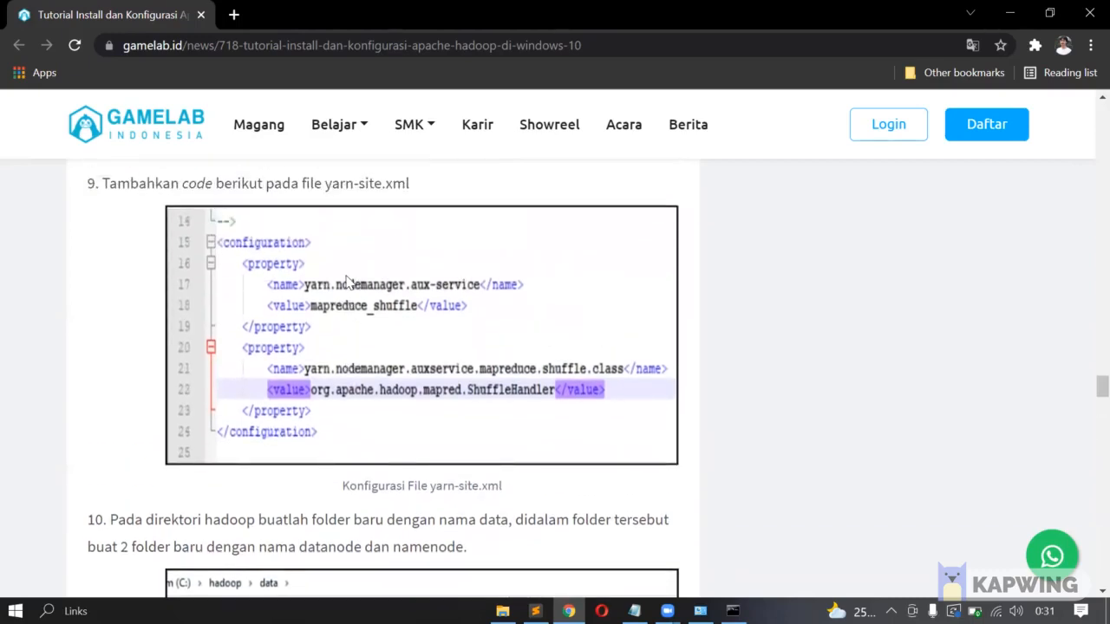
pyautogui.scroll(-5, 347, 279)
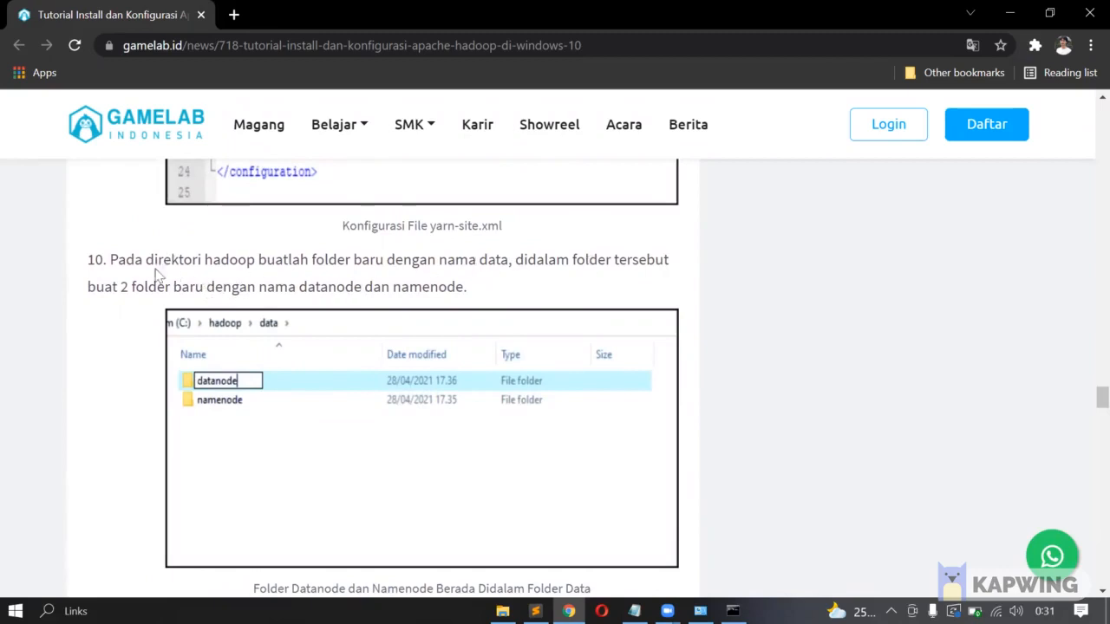
# Read step 10 of the tutorial and inspect the datanode and namenode folders inside hadoop-2.9.2\data in File Explorer
pyautogui.moveTo(128, 258); pyautogui.dragTo(535, 292)
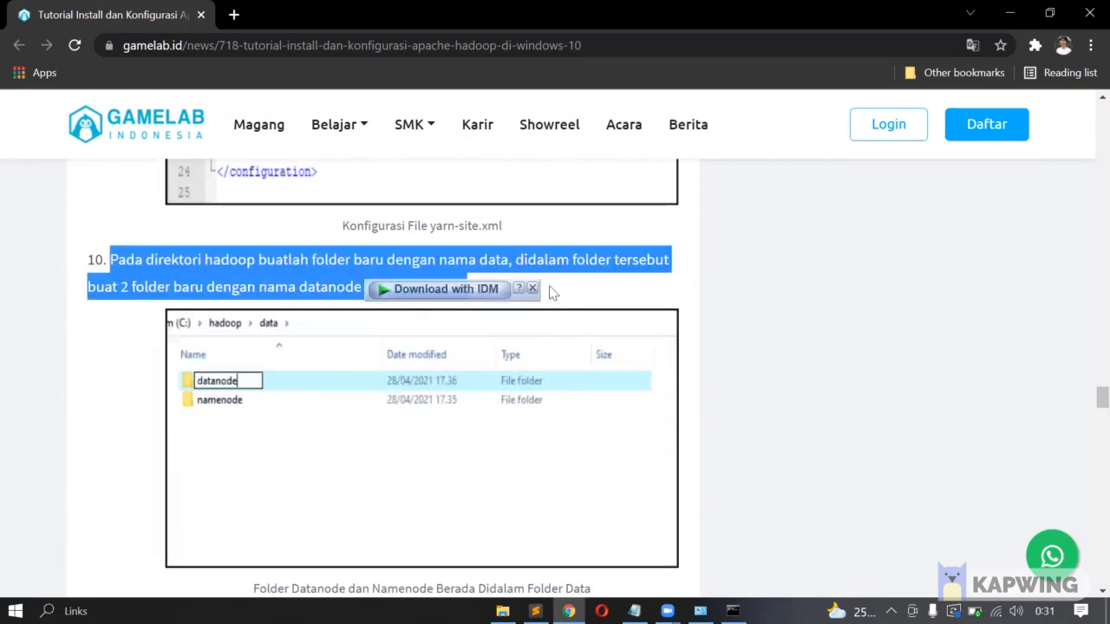
pyautogui.click(533, 288)
pyautogui.click(503, 611)
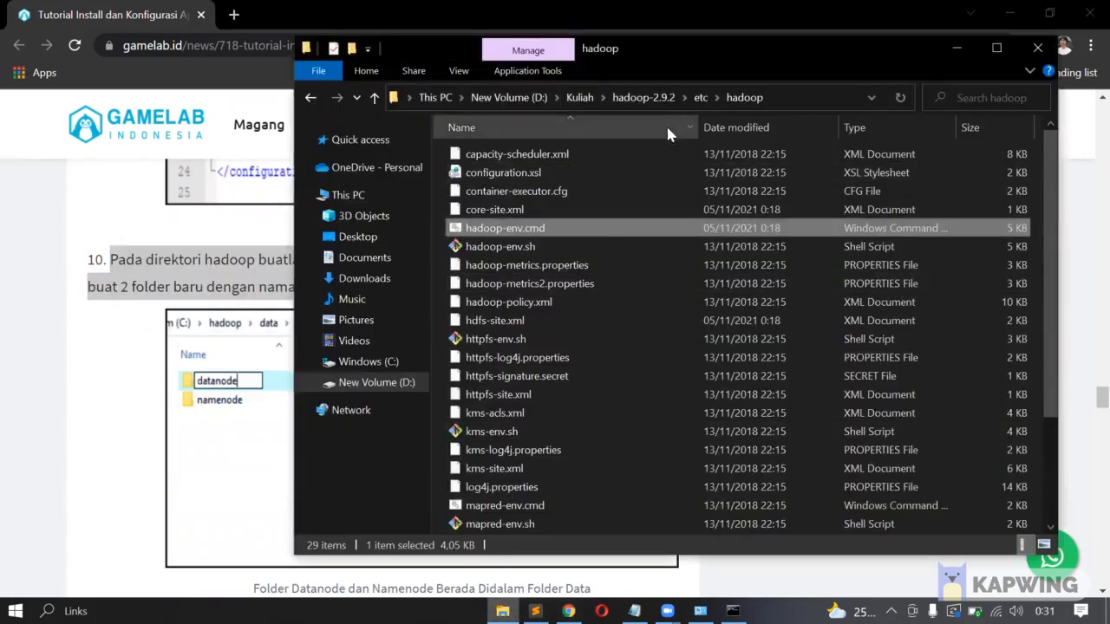
pyautogui.click(643, 97)
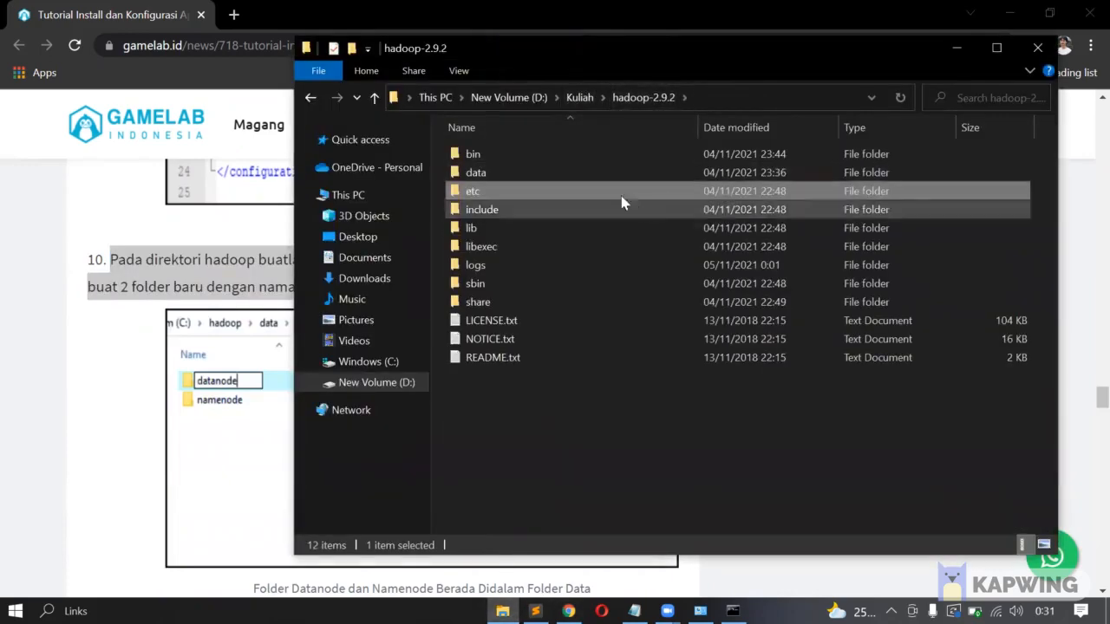
pyautogui.click(478, 174)
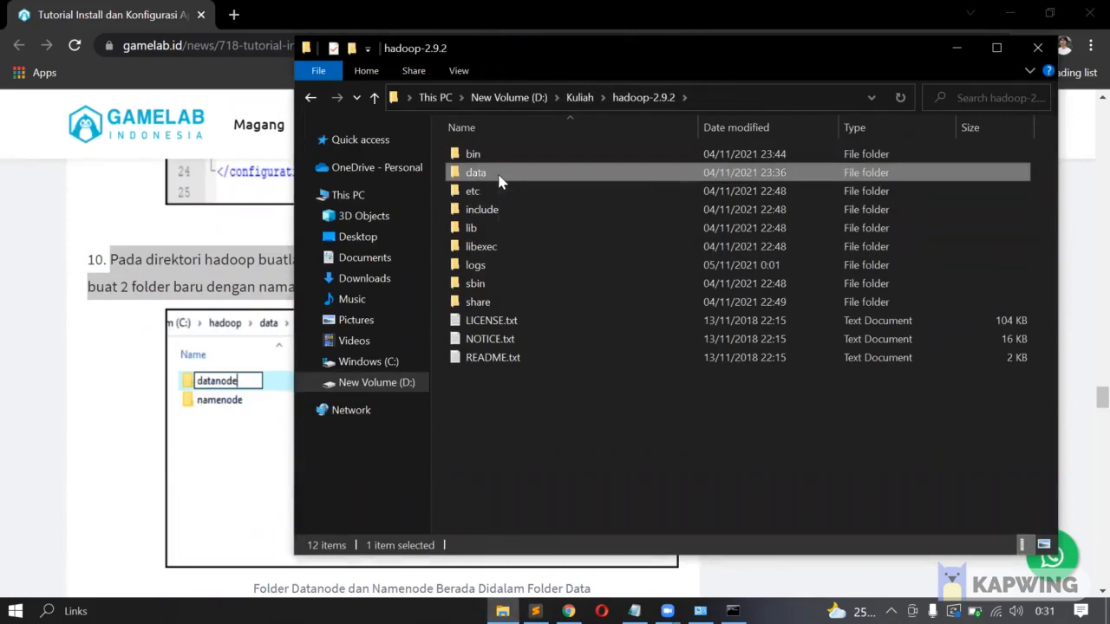
pyautogui.doubleClick(492, 175)
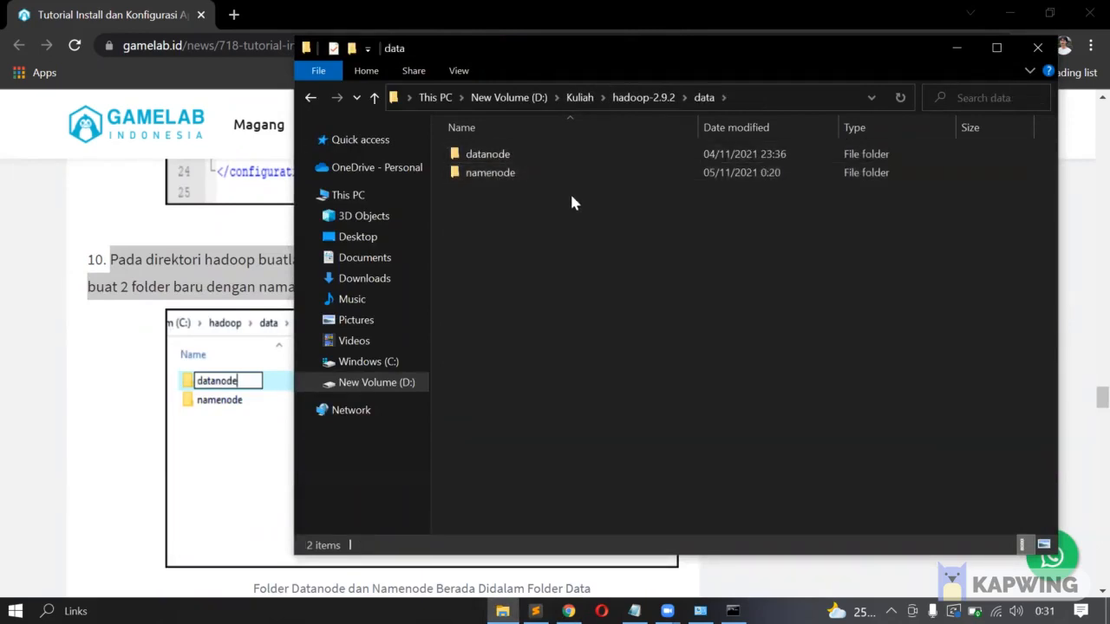
pyautogui.click(484, 161)
pyautogui.click(495, 177)
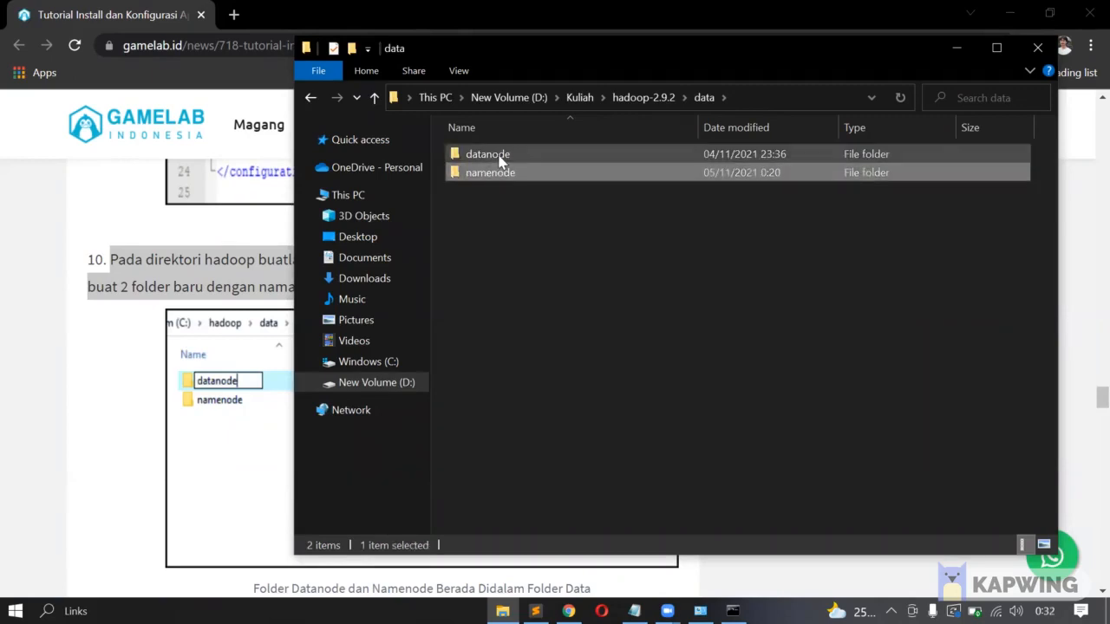
pyautogui.click(501, 164)
pyautogui.click(499, 172)
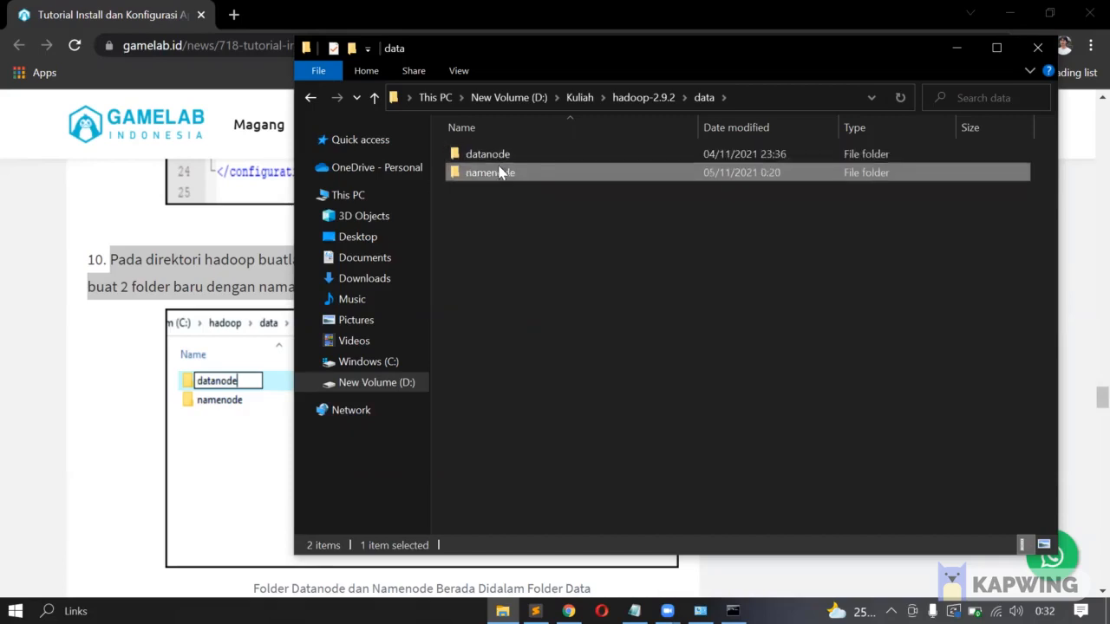
# Continue to step 11 of the Chrome tutorial about hdfs-site.xml, and in Sublime Text place hdfs-site.xml before core-site.xml
pyautogui.click(89, 336)
pyautogui.scroll(-1, 90, 336)
pyautogui.scroll(-4, 92, 320)
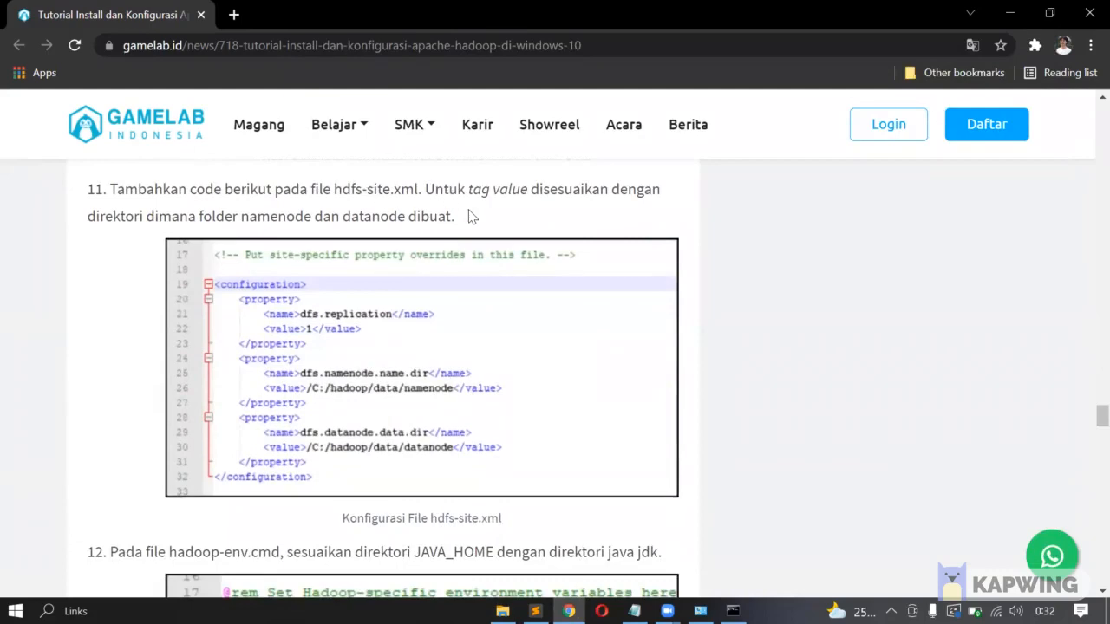
pyautogui.hotkey('alt', 'Tab')
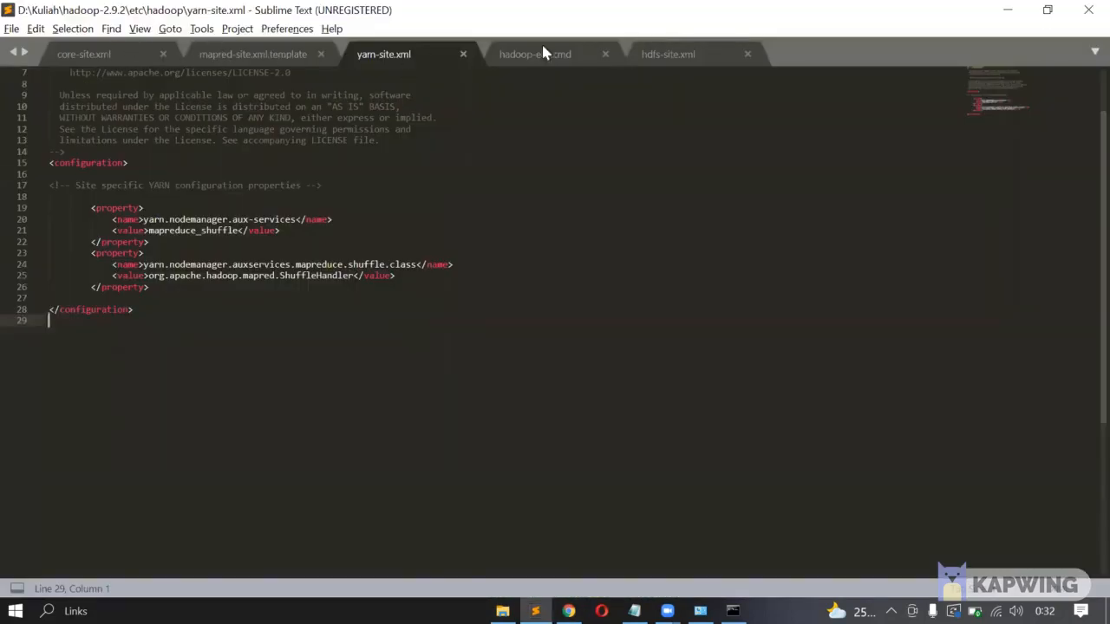
pyautogui.click(666, 57)
pyautogui.moveTo(665, 57); pyautogui.dragTo(86, 56)
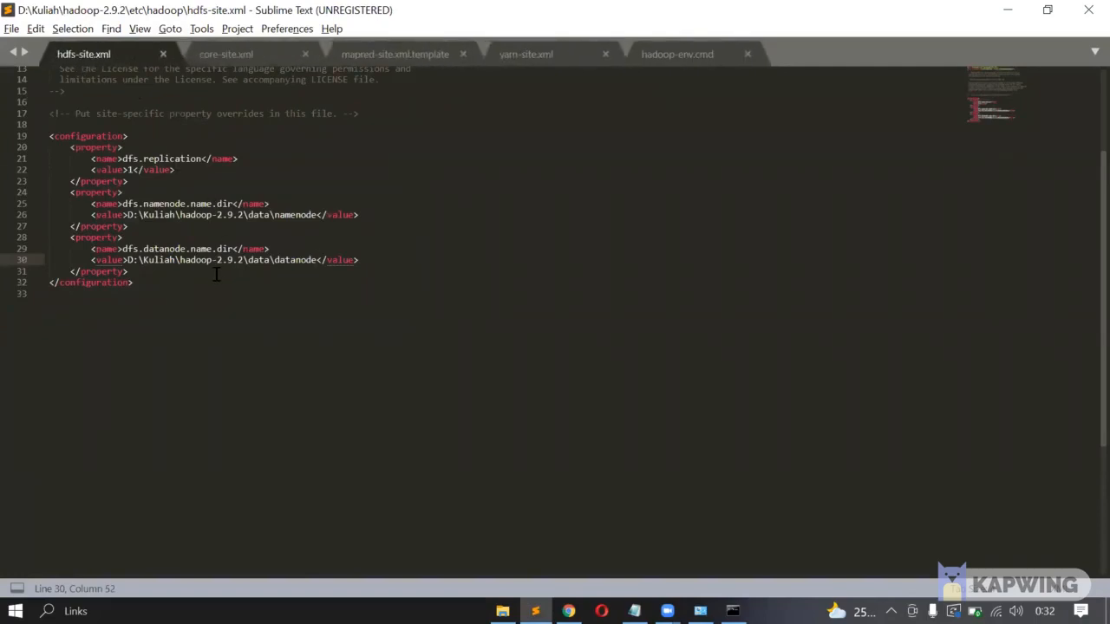
# Read step 11's note on the value tags and examine the namenode and datanode paths in hdfs-site.xml in Sublime Text
pyautogui.hotkey('alt', 'Tab')
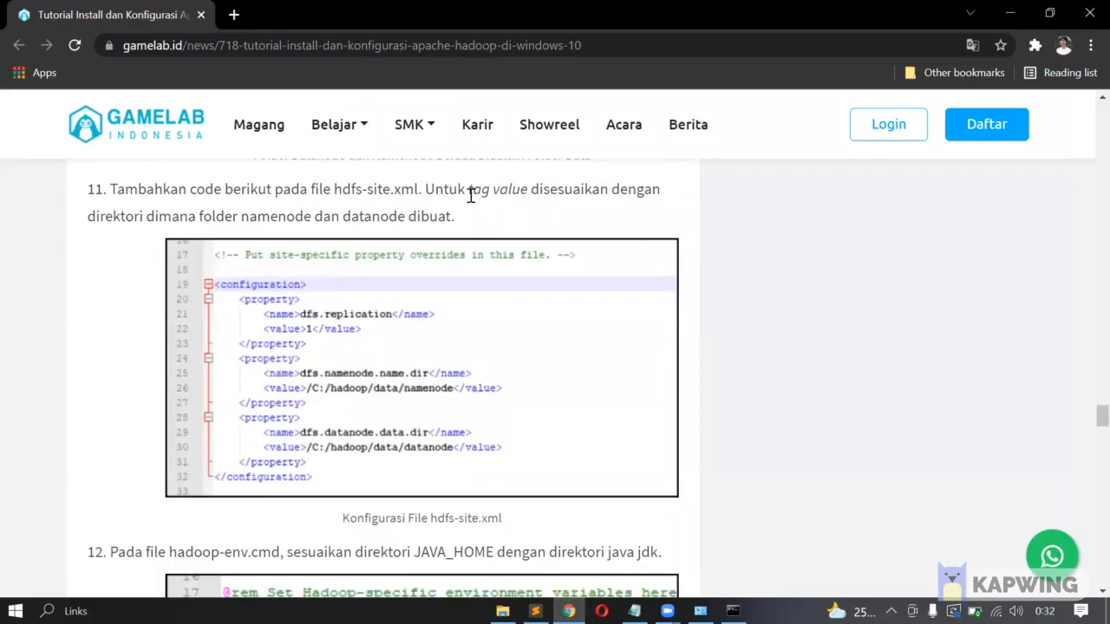
pyautogui.hotkey('alt', 'Tab')
pyautogui.hotkey('alt', 'Tab')
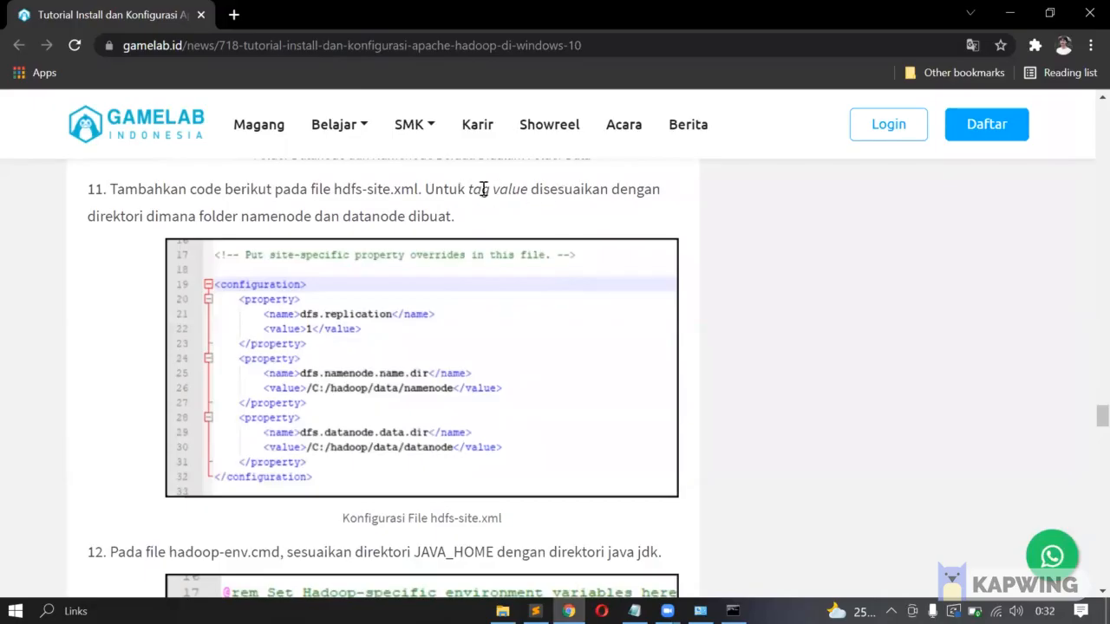
pyautogui.moveTo(469, 191); pyautogui.dragTo(479, 223)
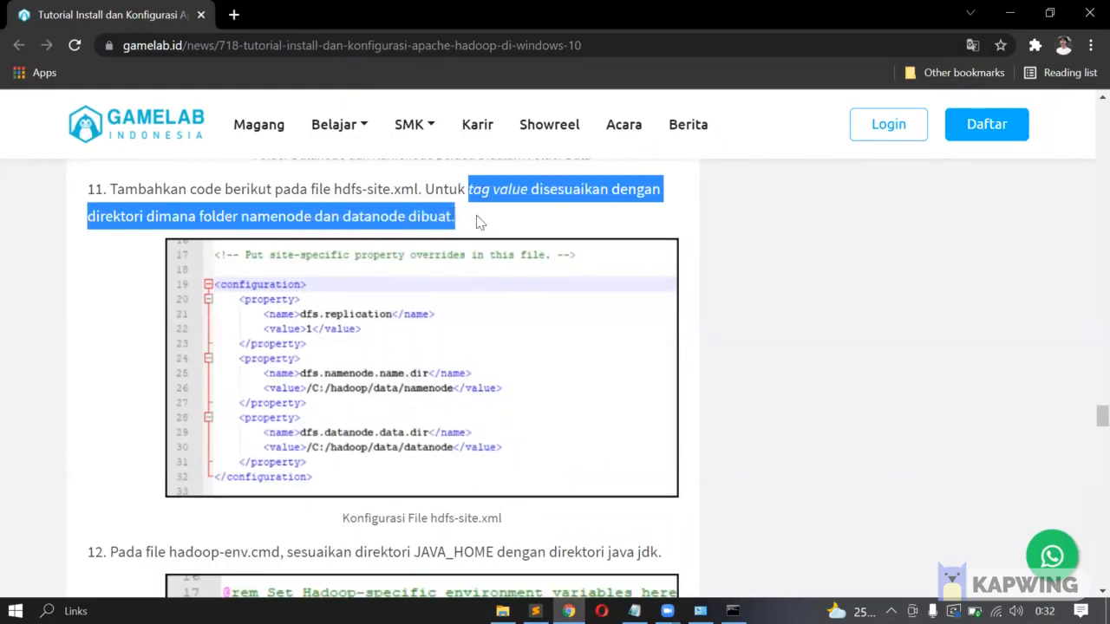
pyautogui.click(480, 223)
pyautogui.hotkey('alt', 'Tab')
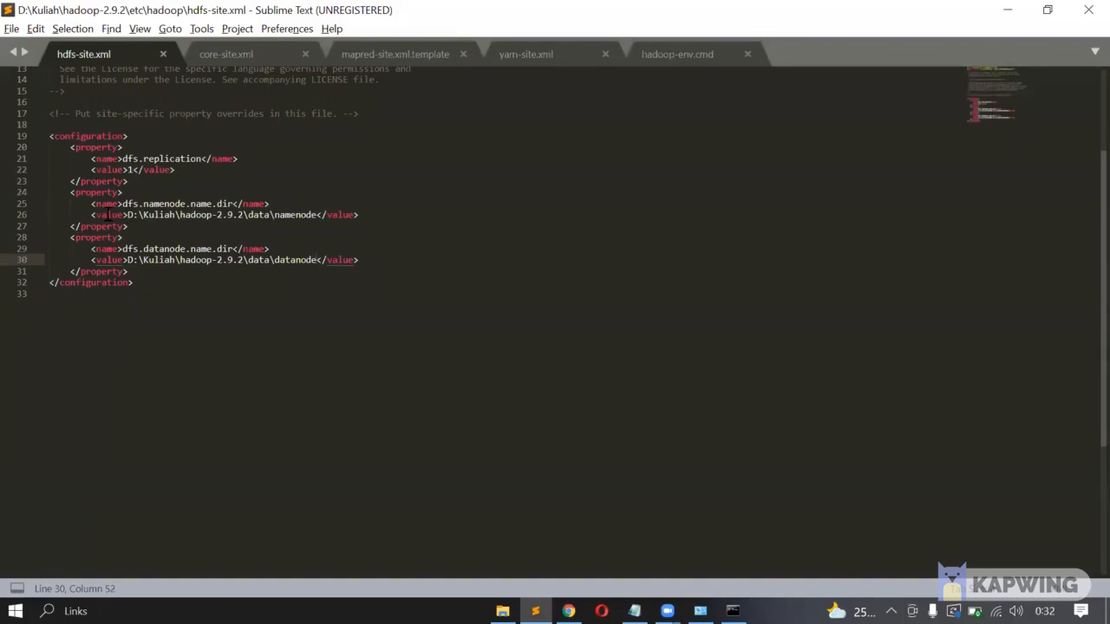
pyautogui.doubleClick(295, 215)
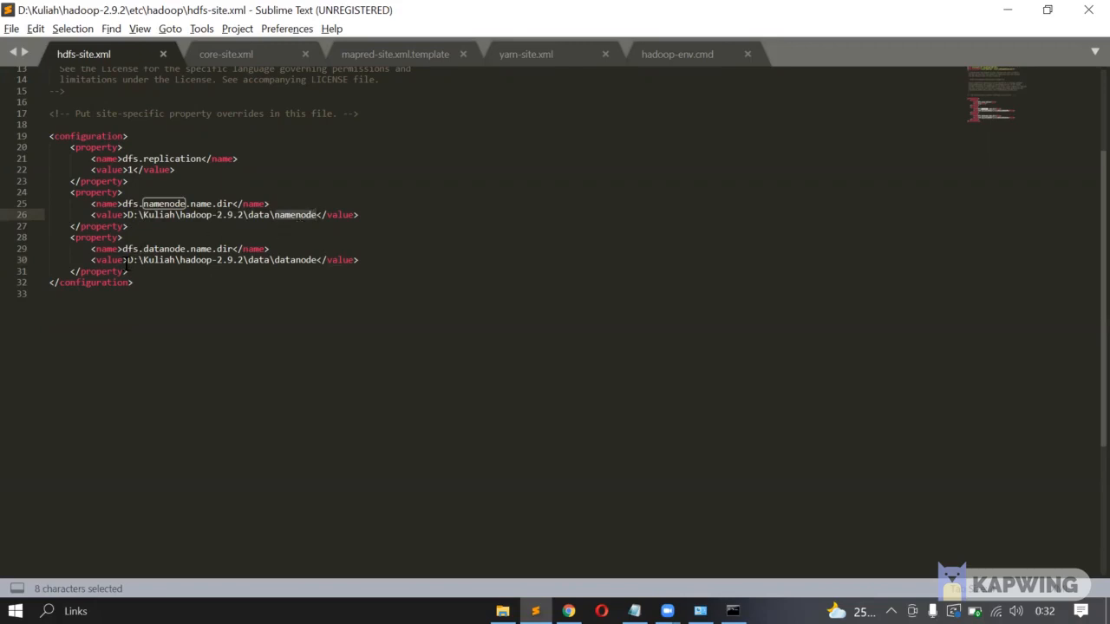
pyautogui.click(125, 260)
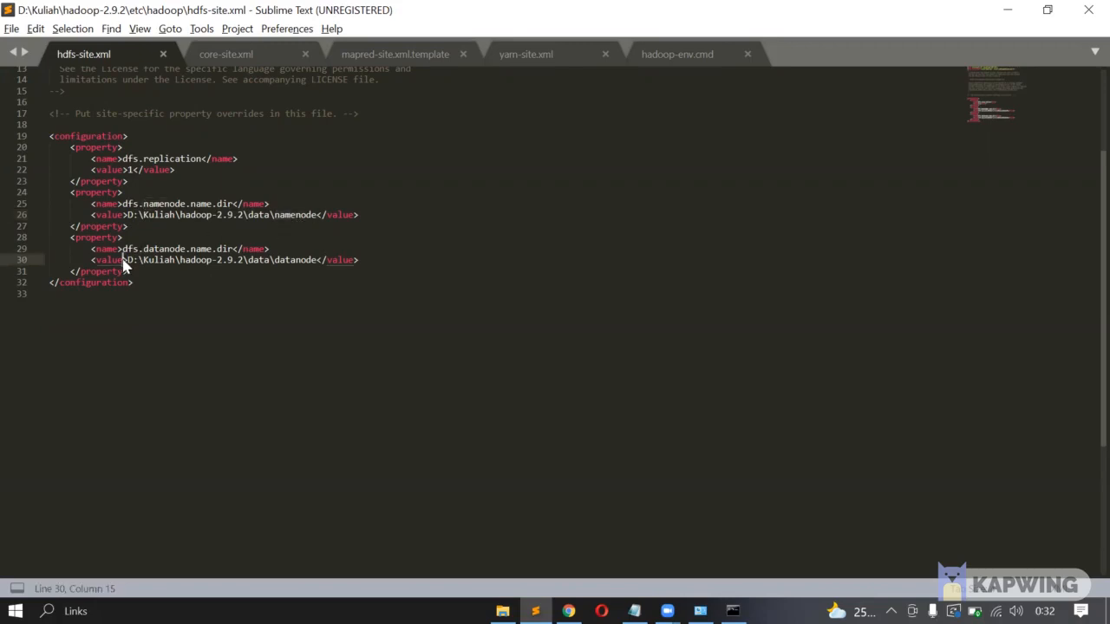
pyautogui.click(284, 260)
# Compare the tutorial's hdfs-site.xml code once more with the file in Sublime Text
pyautogui.hotkey('alt', 'Tab')
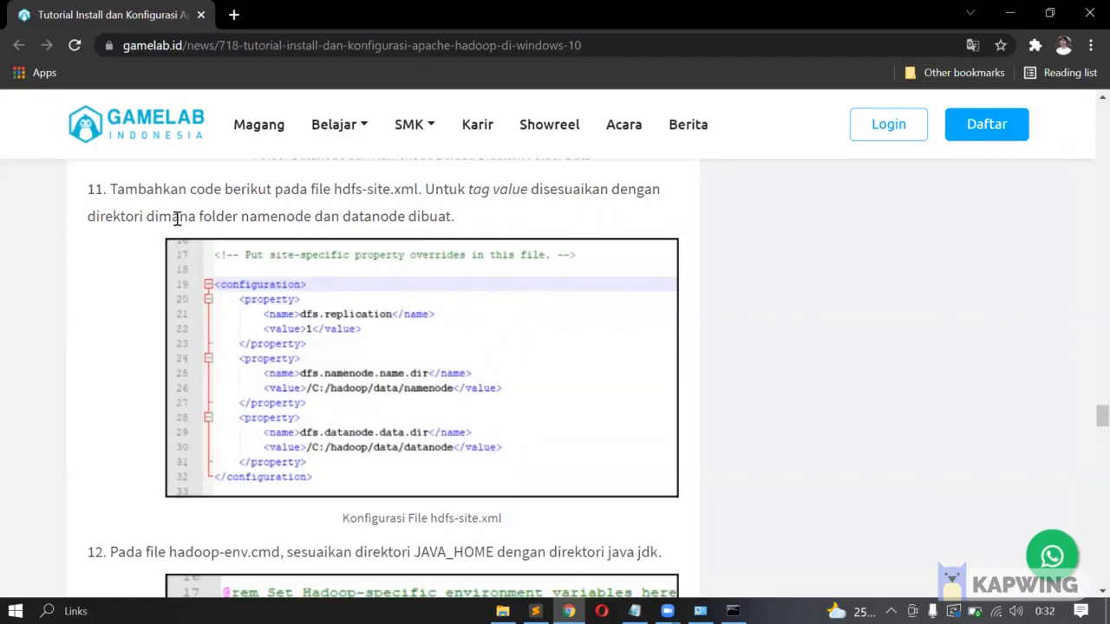
pyautogui.scroll(-3, 149, 240)
pyautogui.scroll(1, 150, 240)
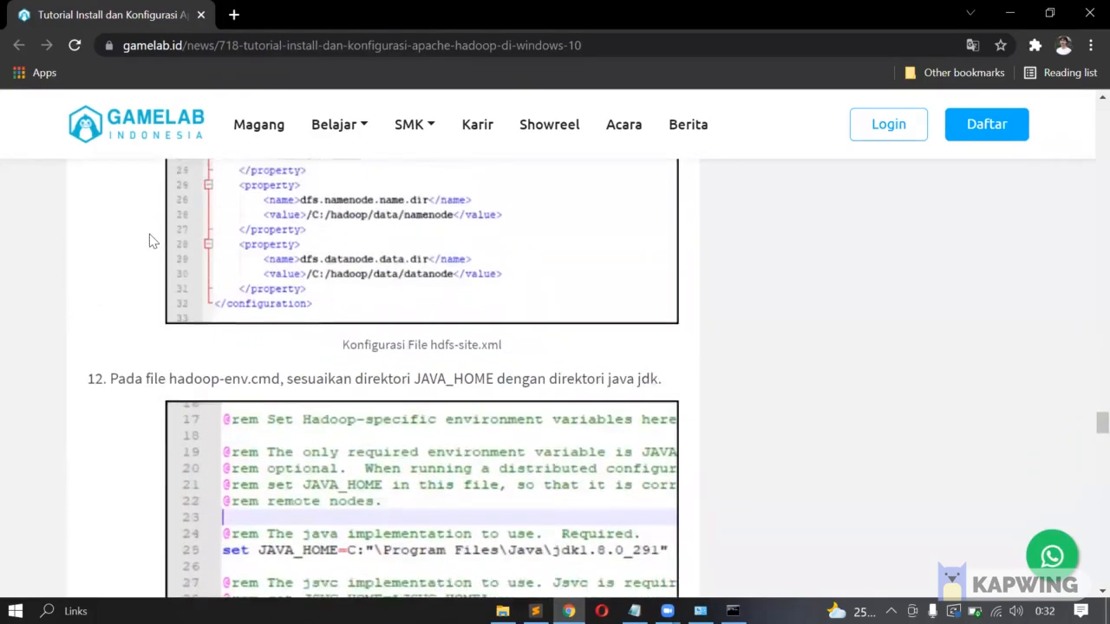
pyautogui.scroll(2, 151, 241)
pyautogui.hotkey('alt', 'Tab')
pyautogui.click(451, 279)
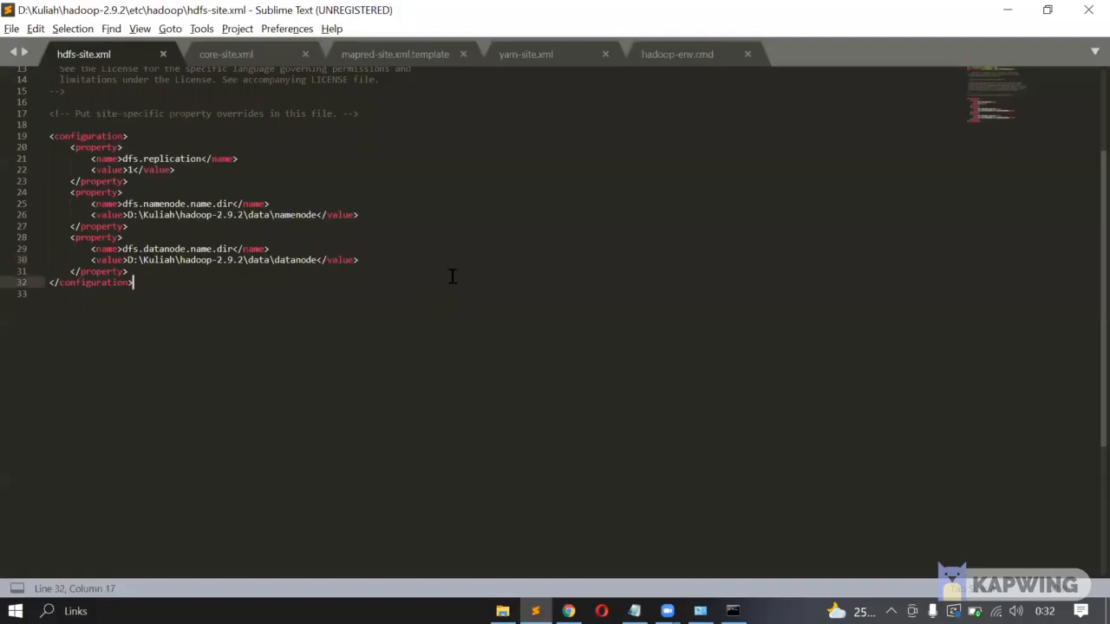
# Read step 12 of the Chrome tutorial about matching JAVA_HOME in hadoop-env.cmd to the Java JDK directory
pyautogui.hotkey('alt', 'Tab')
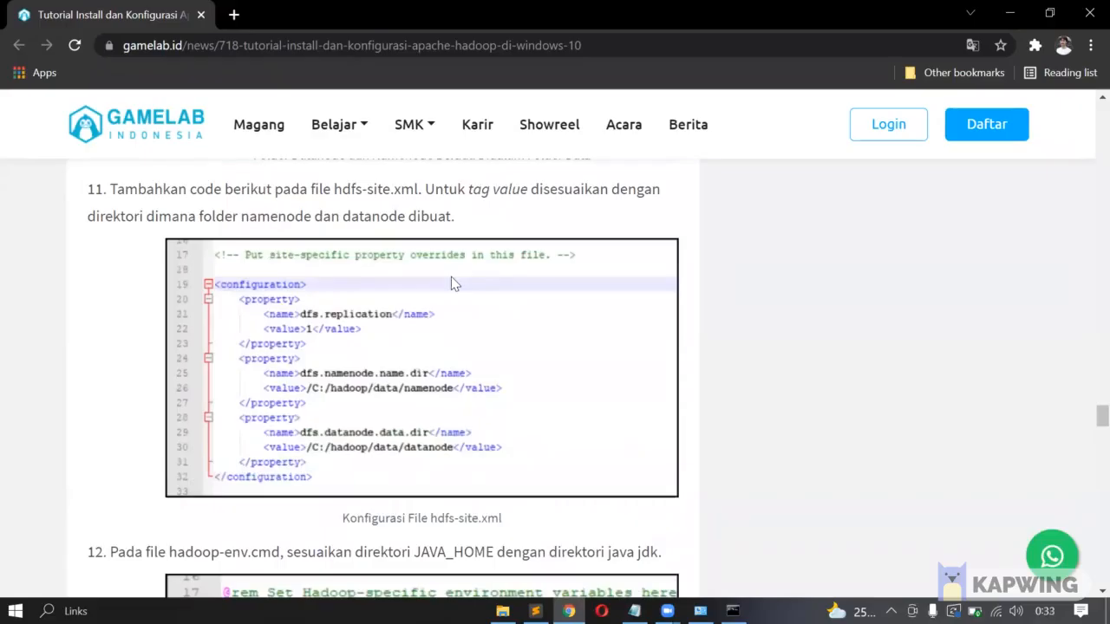
pyautogui.scroll(-4, 476, 283)
pyautogui.moveTo(123, 206); pyautogui.dragTo(660, 203)
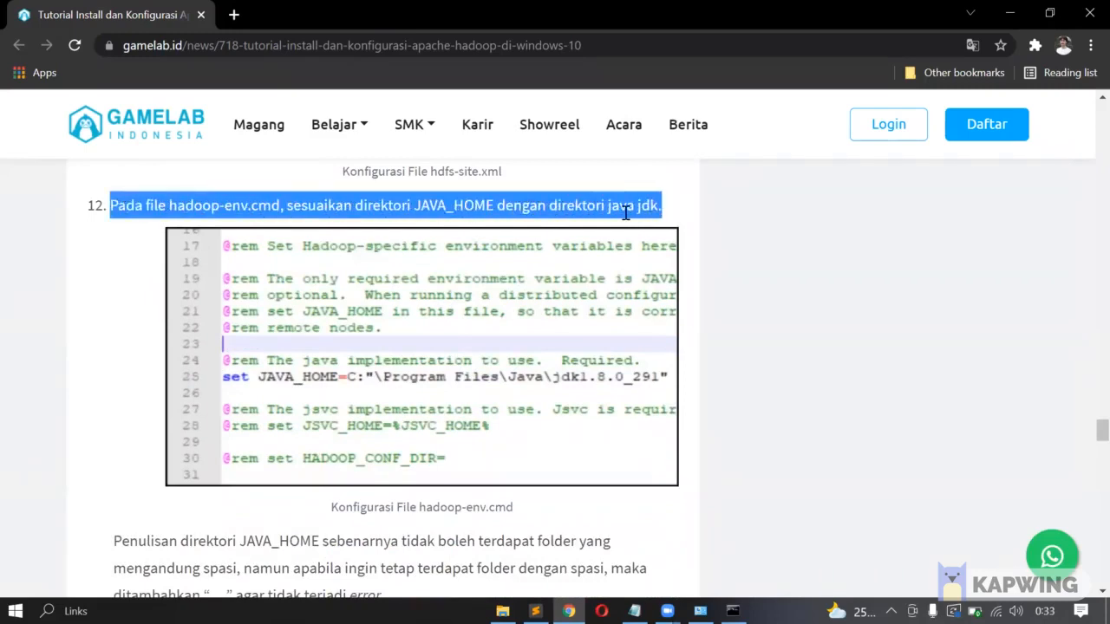
pyautogui.click(677, 218)
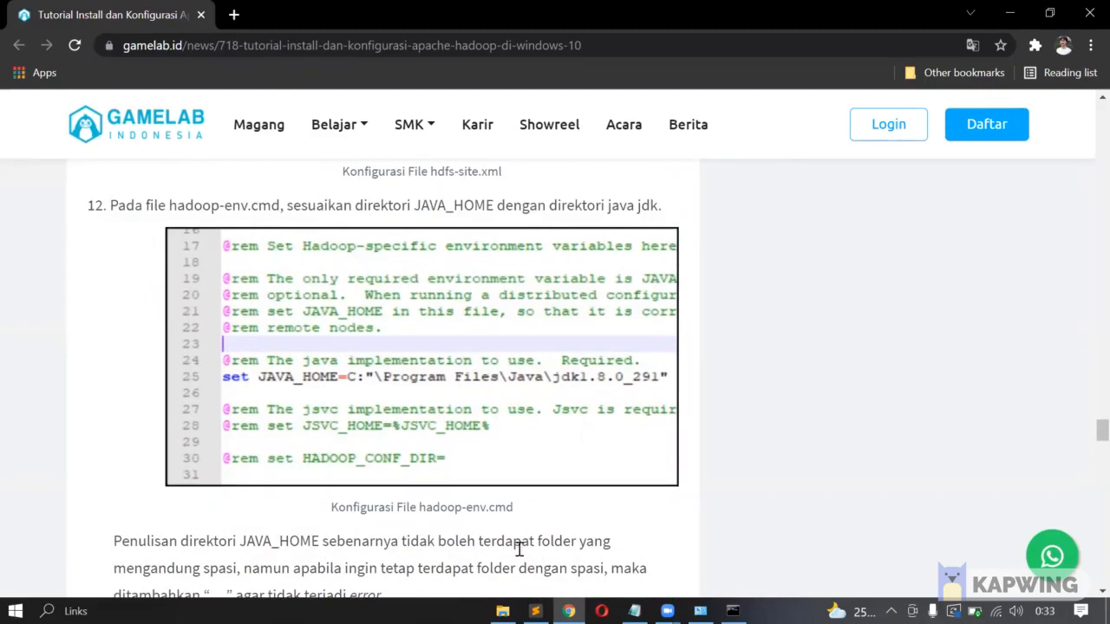
# In File Explorer, open the jdk1.8.0_261 folder under C:\Program Files\Java and copy its full path
pyautogui.click(502, 610)
pyautogui.click(371, 362)
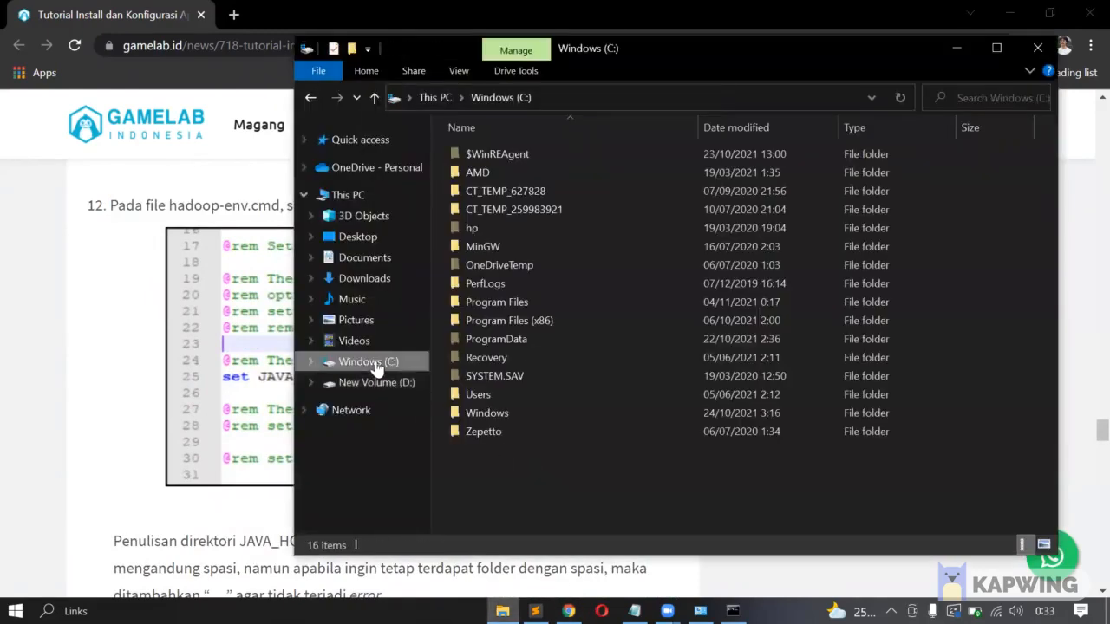
pyautogui.doubleClick(534, 302)
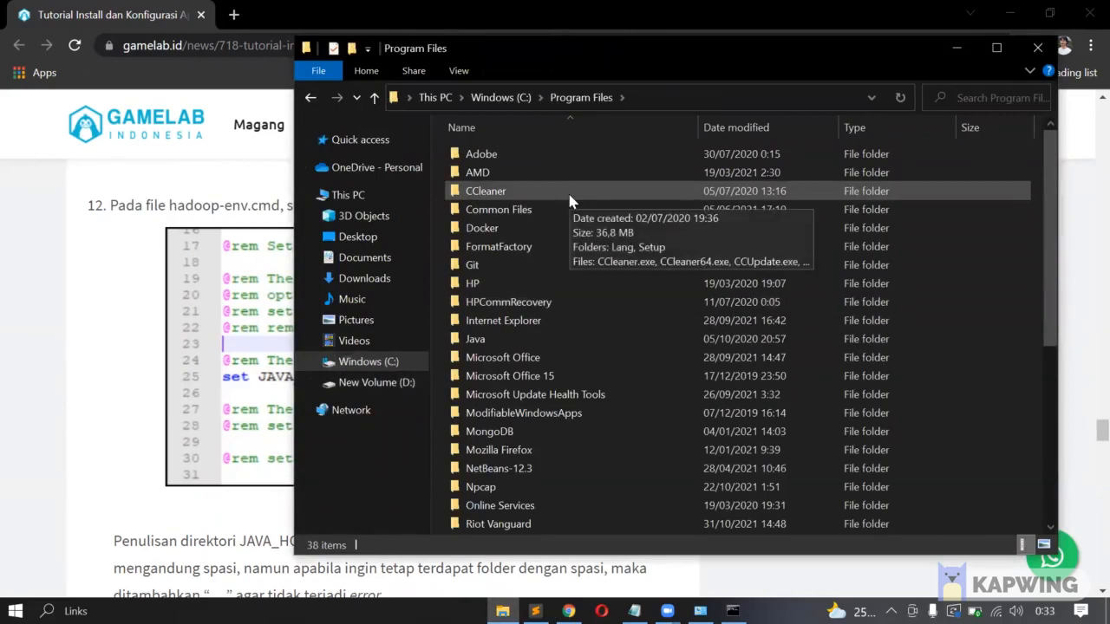
pyautogui.scroll(-1, 520, 425)
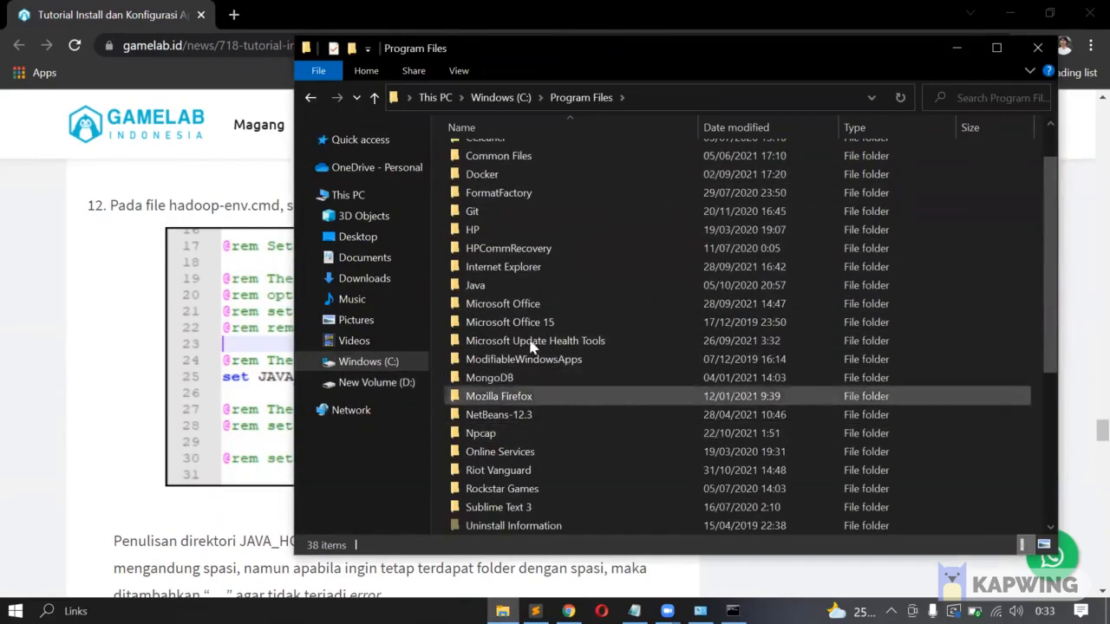
pyautogui.doubleClick(512, 285)
pyautogui.doubleClick(544, 154)
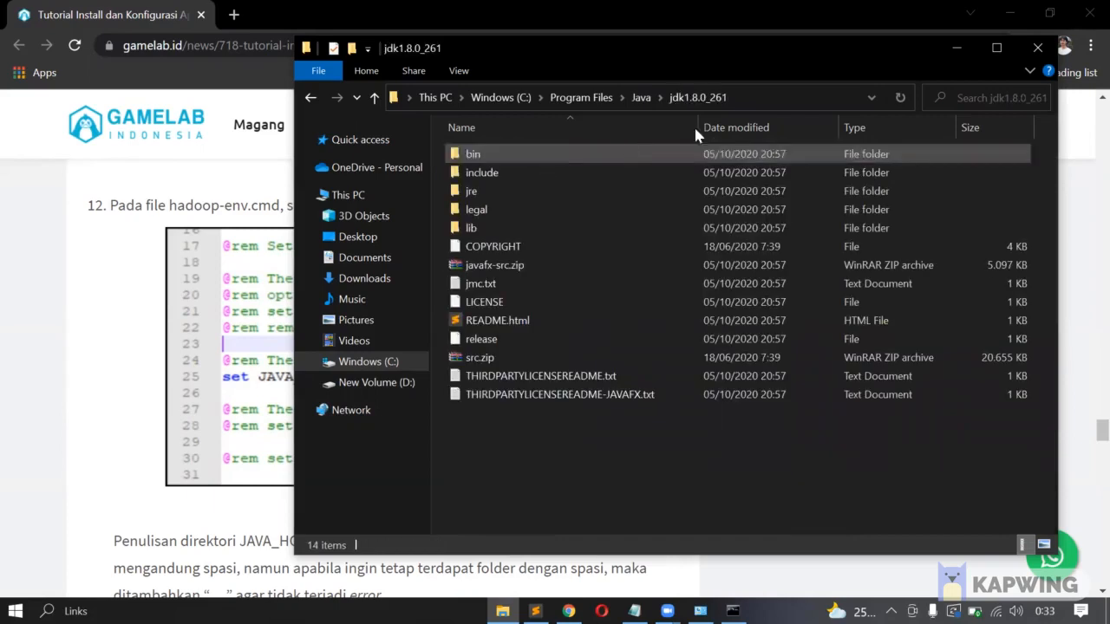
pyautogui.click(759, 96)
pyautogui.hotkey('ctrl', 'c')
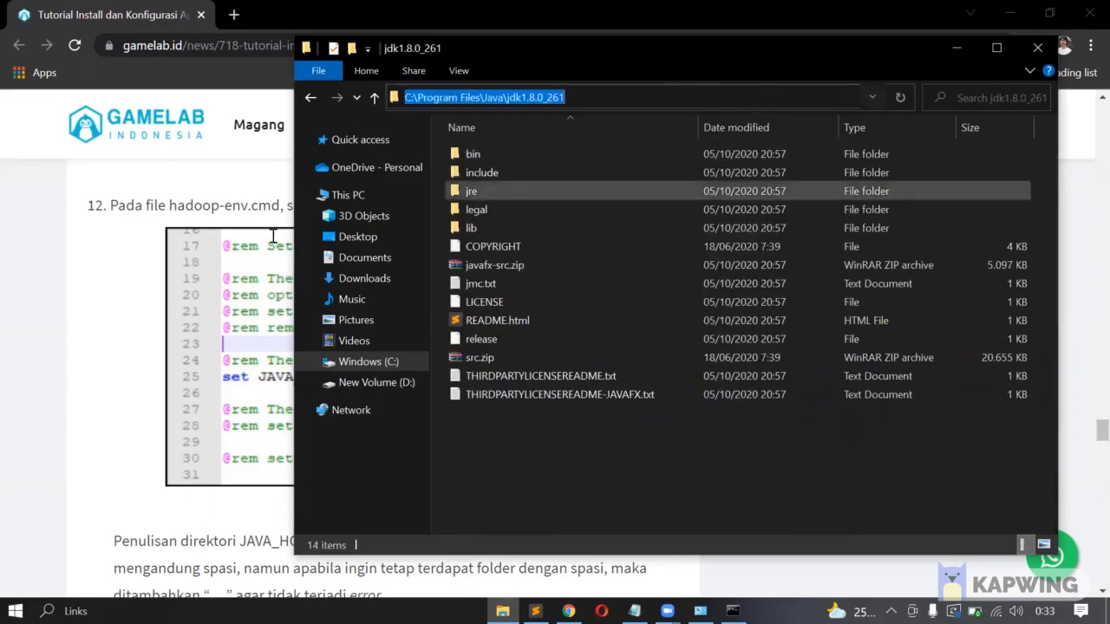
# Switch to hadoop-env.cmd in Sublime Text and locate the path in the set JAVA_HOME line
pyautogui.click(78, 268)
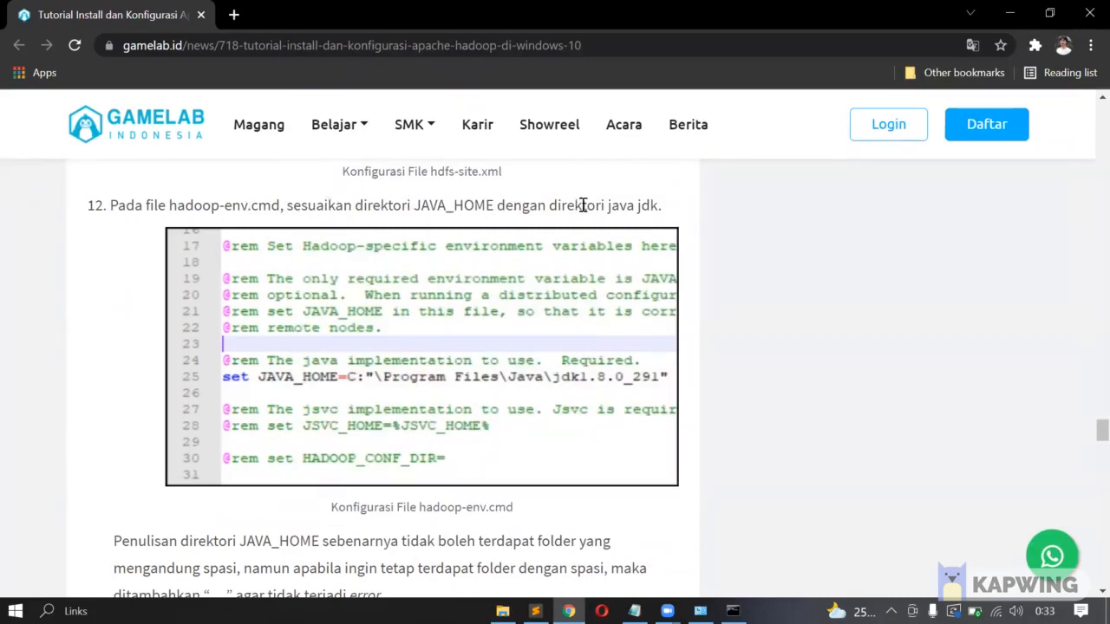
pyautogui.hotkey('alt', 'Tab')
pyautogui.hotkey('alt', 'Tab')
pyautogui.hotkey('alt', 'Tab')
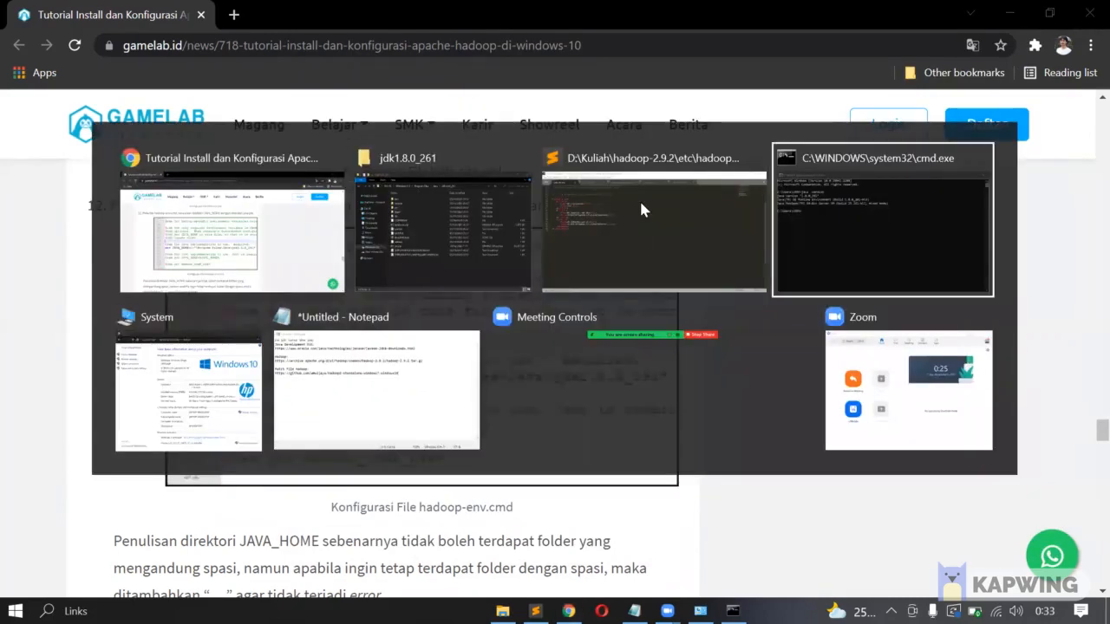
pyautogui.hotkey('alt', 'Tab')
pyautogui.hotkey('alt', 'Tab')
pyautogui.hotkey('alt', 'Tab')
pyautogui.hotkey('alt', 'Tab')
pyautogui.hotkey('alt', 'Tab')
pyautogui.hotkey('alt', 'Tab')
pyautogui.hotkey('alt', 'Tab')
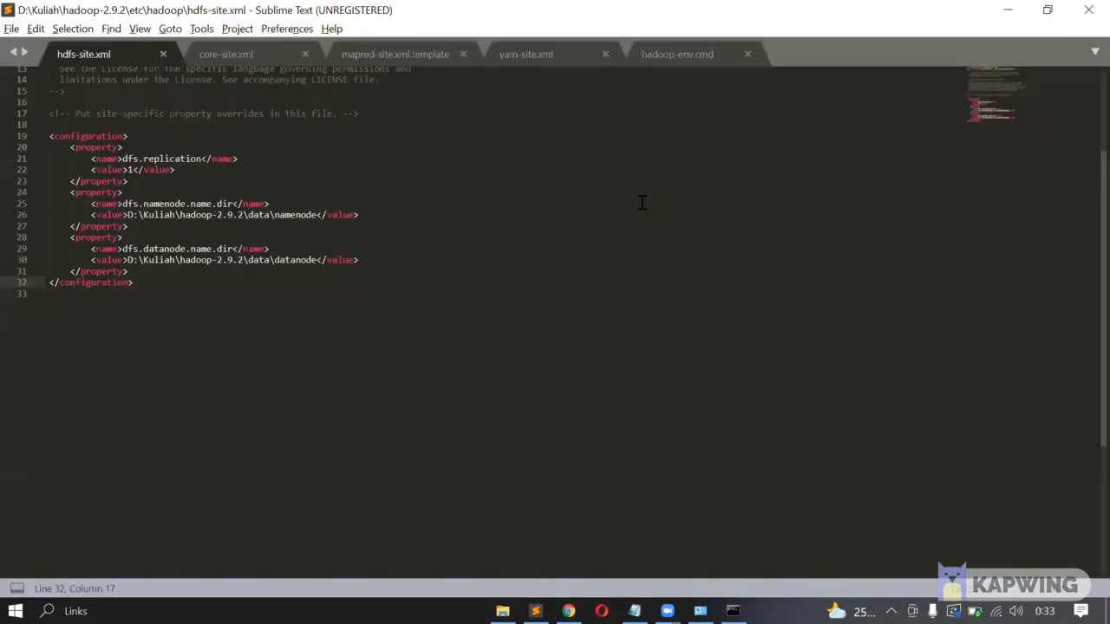
pyautogui.click(684, 54)
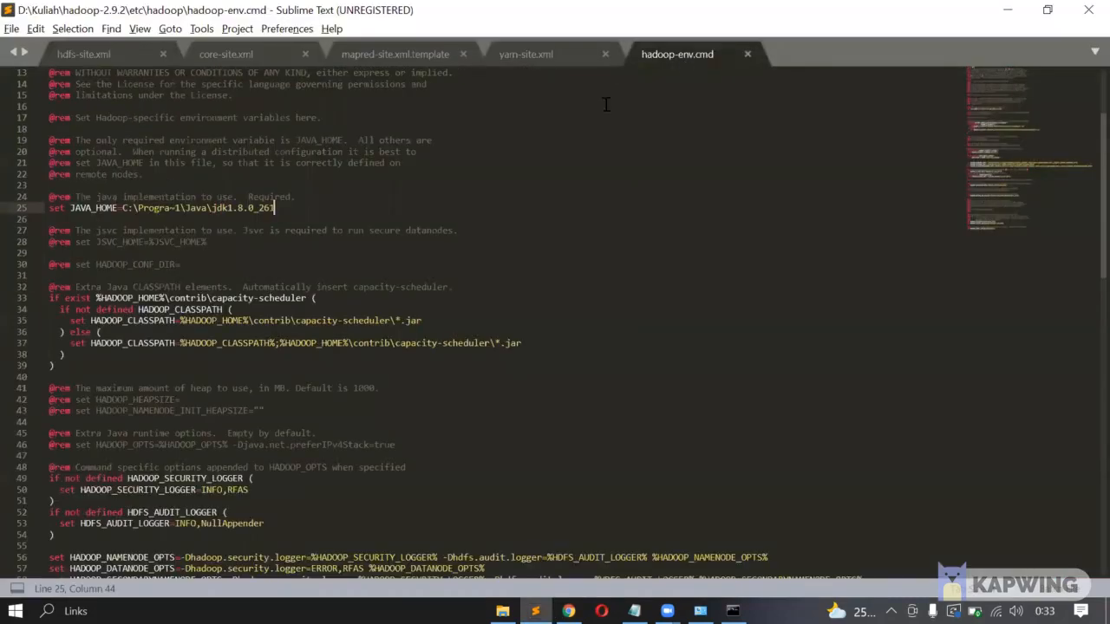
pyautogui.scroll(1, 135, 263)
pyautogui.click(143, 243)
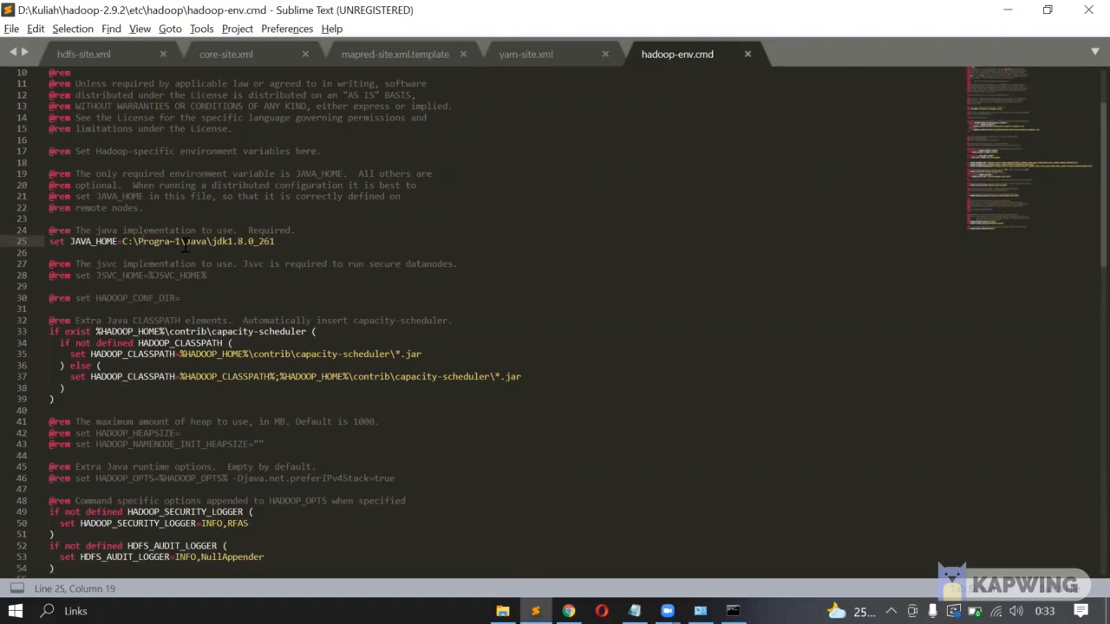
# Paste the JDK path C:\Program Files\Java\jdk1.8.0_261 on a new line directly below the set JAVA_HOME line
pyautogui.click(306, 241)
pyautogui.hotkey('shift', 'Home')
pyautogui.click(306, 241)
pyautogui.press('Return')
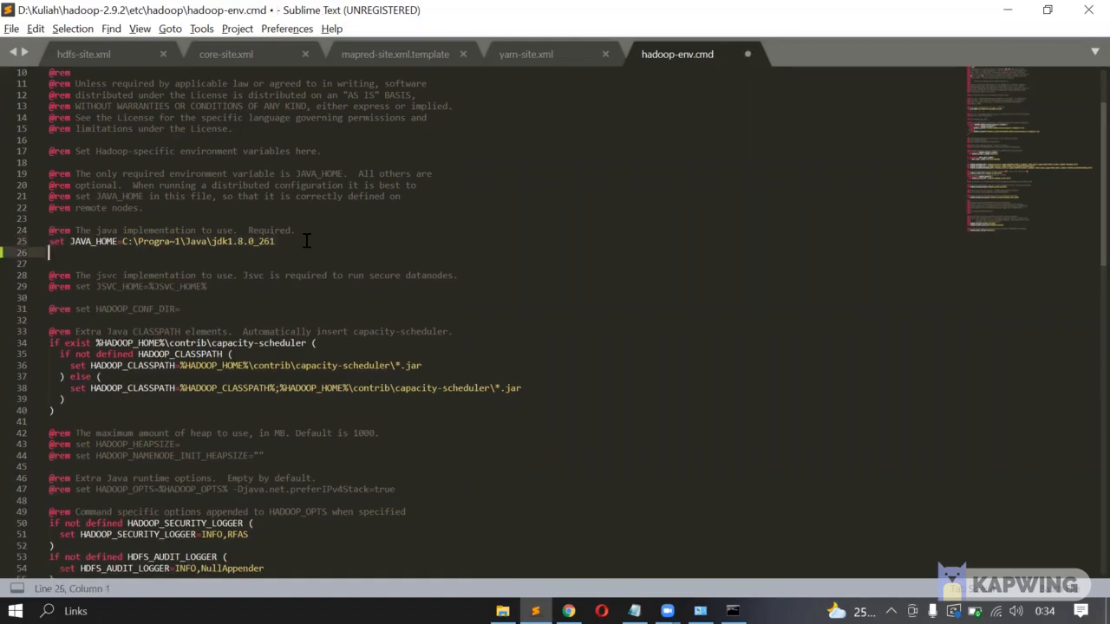
pyautogui.hotkey('ctrl', 'v')
# Copy the whole set JAVA_HOME line and paste it in front of the JDK path on line 26
pyautogui.click(306, 241)
pyautogui.hotkey('shift', 'Home')
pyautogui.hotkey('ctrl', 'c')
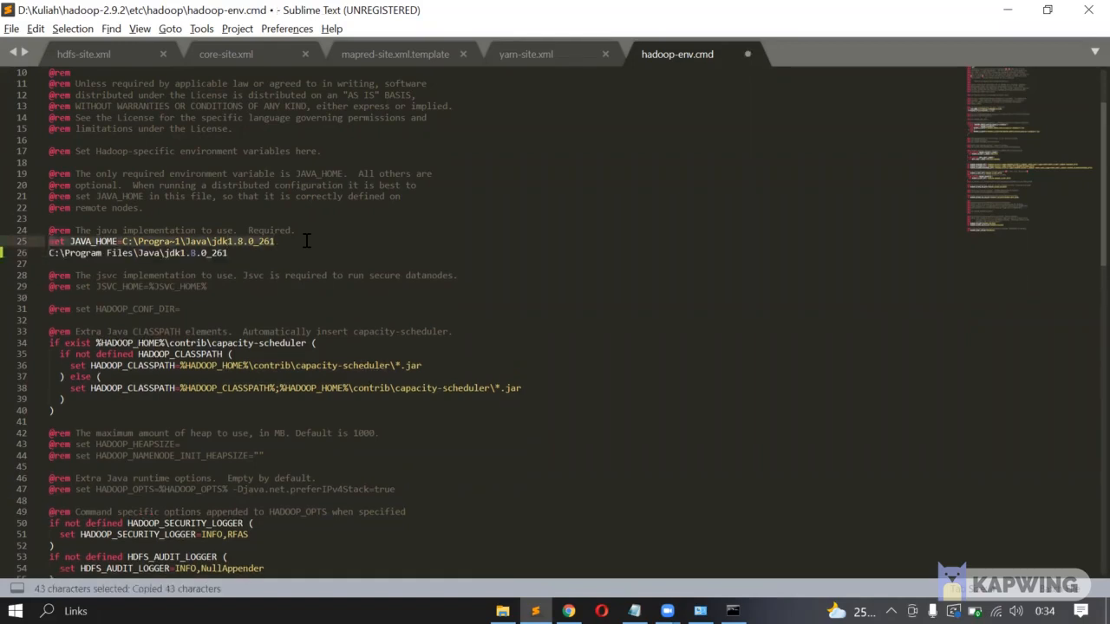
pyautogui.press('Down')
pyautogui.hotkey('ctrl', 'v')
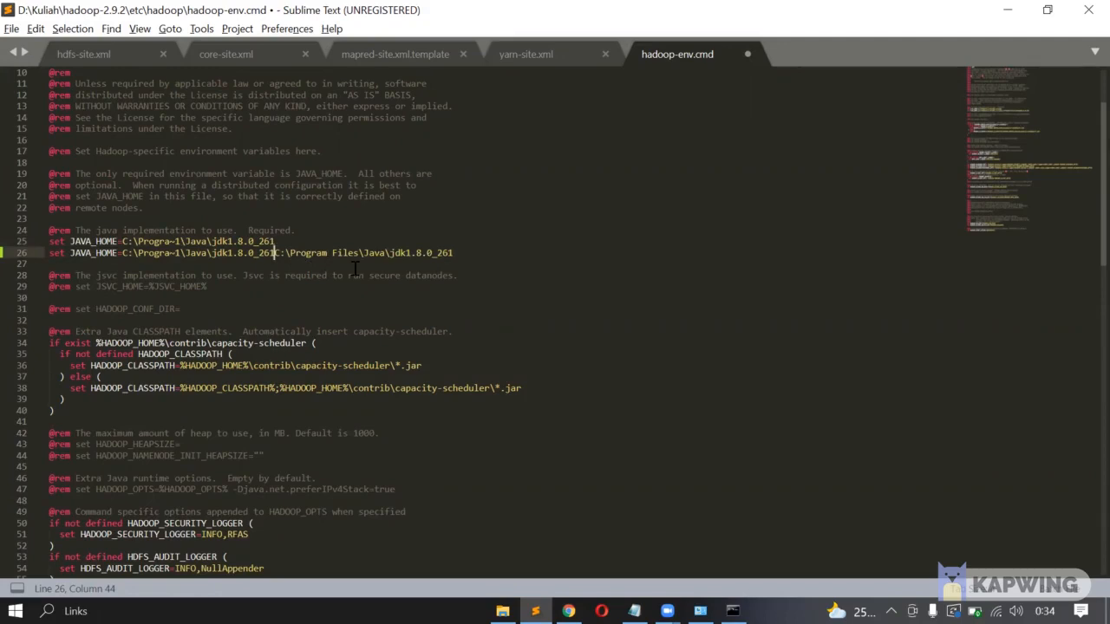
# Remove the duplicated C:\Progra~1\Java\jdk1.8.0_261 path from line 26, leaving set JAVA_HOME=C:\Program Files\Java\jdk1.8.0_261
pyautogui.hotkey('shift', 'Left')
pyautogui.hotkey('shift', 'Left')
pyautogui.hotkey('shift', 'Left')
pyautogui.hotkey('shift', 'Left')
pyautogui.hotkey('shift', 'Left')
pyautogui.hotkey('shift', 'Left')
pyautogui.hotkey('shift', 'Left')
pyautogui.hotkey('shift', 'Left')
pyautogui.hotkey('shift', 'Left')
pyautogui.hotkey('shift', 'Left')
pyautogui.hotkey('shift', 'Left')
pyautogui.hotkey('shift', 'Left')
pyautogui.hotkey('shift', 'Left')
pyautogui.hotkey('shift', 'Left')
pyautogui.hotkey('shift', 'Left')
pyautogui.hotkey('shift', 'Left')
pyautogui.hotkey('shift', 'Left')
pyautogui.hotkey('shift', 'Left')
pyautogui.hotkey('shift', 'Left')
pyautogui.hotkey('shift', 'Left')
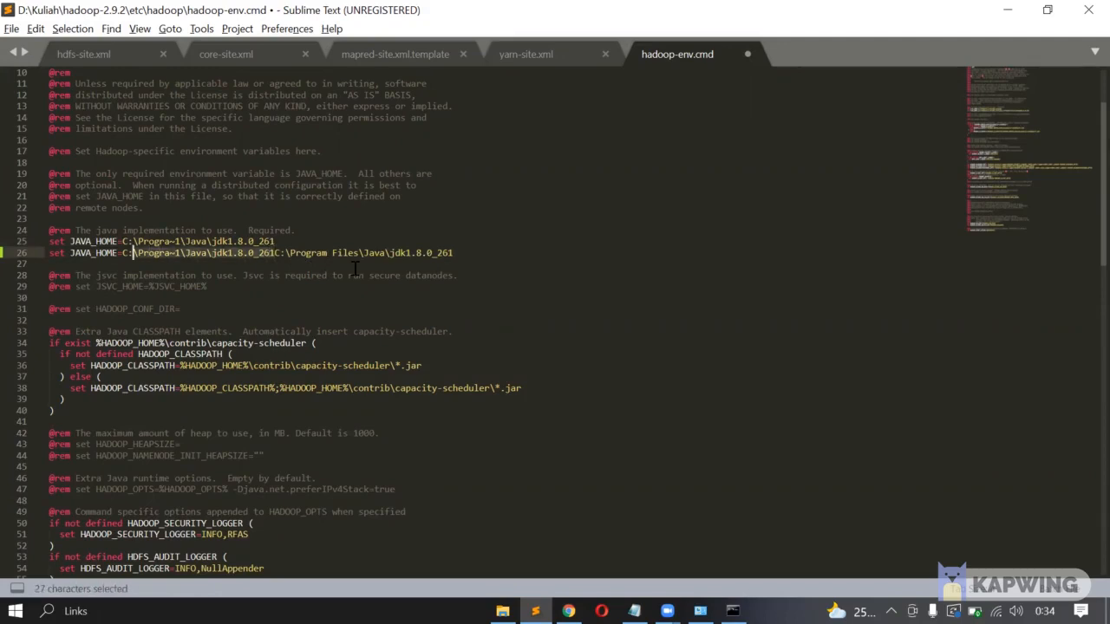
pyautogui.press('BackSpace')
pyautogui.scroll(1, 354, 269)
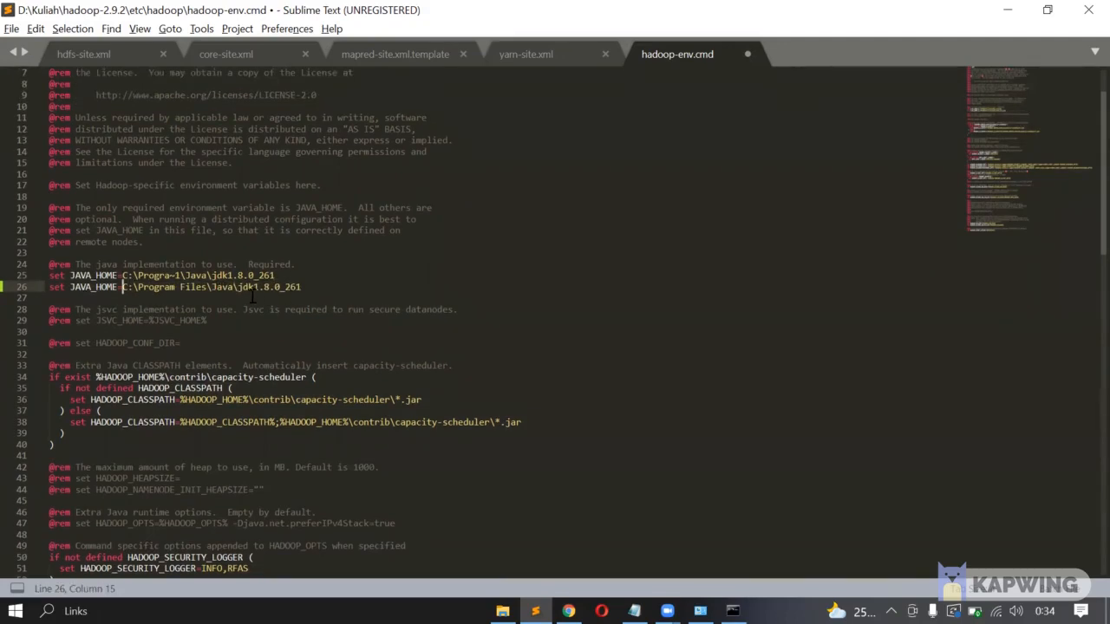
# Check the tutorial's JAVA_HOME notation and enclose \Program Files\Java\jdk1.8.0_261 on line 26 in double quotes after C:
pyautogui.moveTo(312, 287); pyautogui.dragTo(53, 292)
pyautogui.click(179, 287)
pyautogui.click(133, 289)
pyautogui.hotkey('alt', 'Tab')
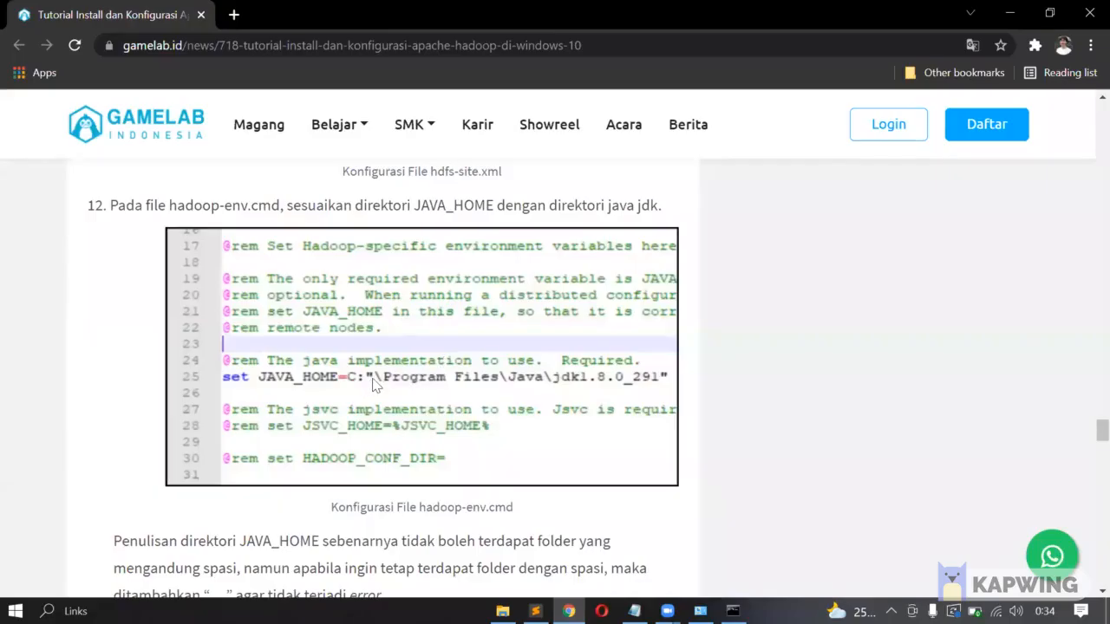
pyautogui.hotkey('alt', 'Tab')
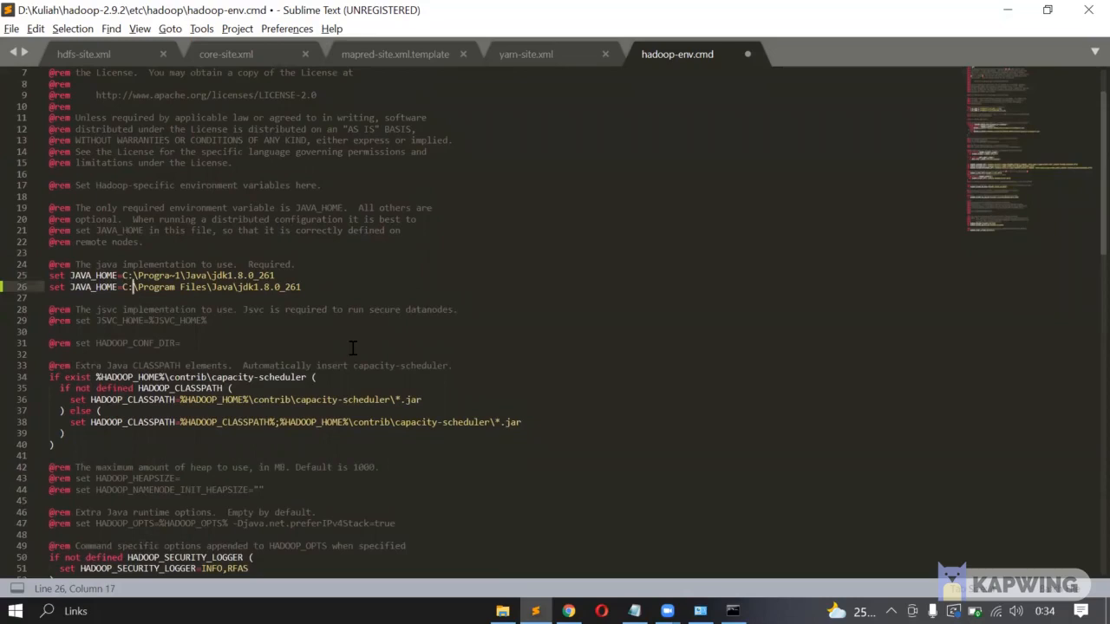
pyautogui.write('"')
pyautogui.write('"')
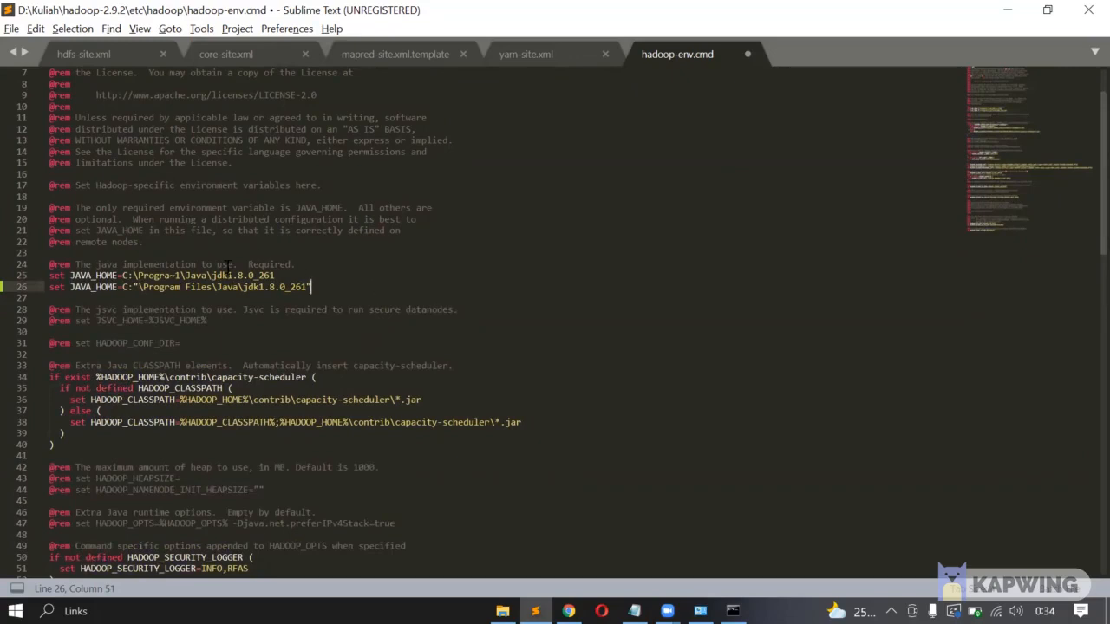
# Delete the extra JAVA_HOME line 26, keeping only the C:\Progra~1 version, and save hadoop-env.cmd
pyautogui.hotkey('shift', 'Home')
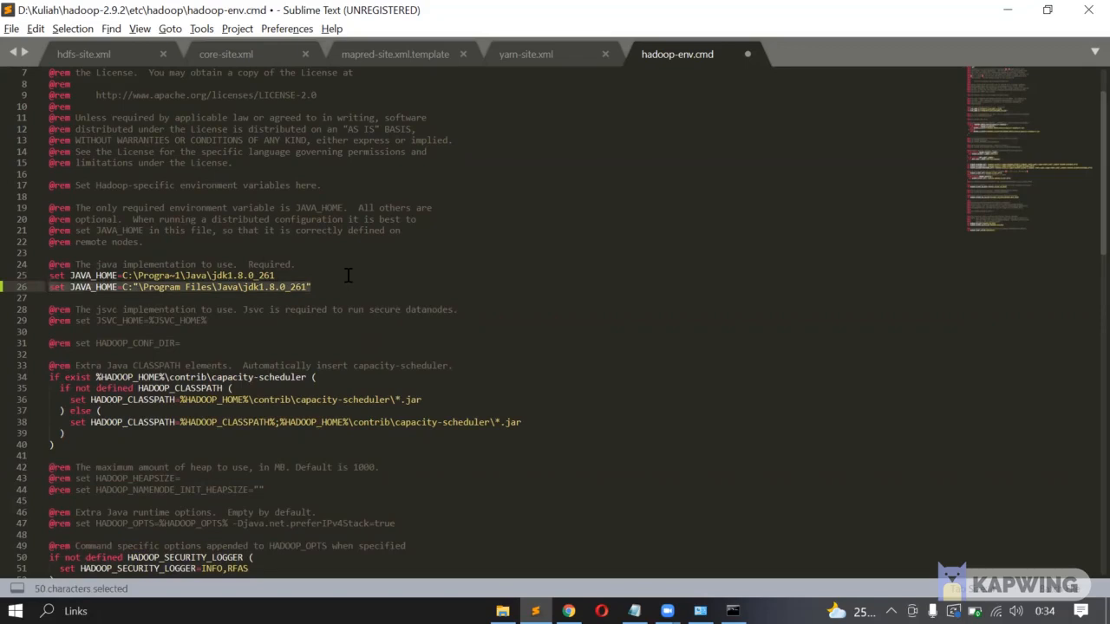
pyautogui.press('BackSpace')
pyautogui.press('BackSpace')
pyautogui.hotkey('ctrl', 's')
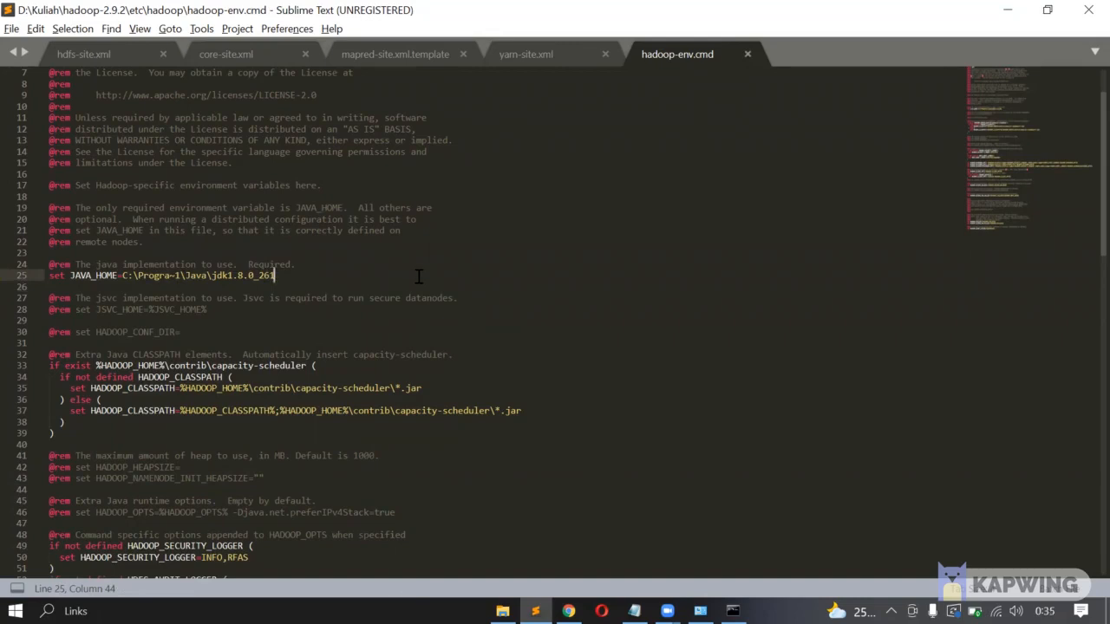
# Switch to the tutorial in Chrome and read steps 13 and 14 on environment variables and HADOOP_HOME
pyautogui.hotkey('alt', 'Tab')
pyautogui.scroll(-2, 502, 329)
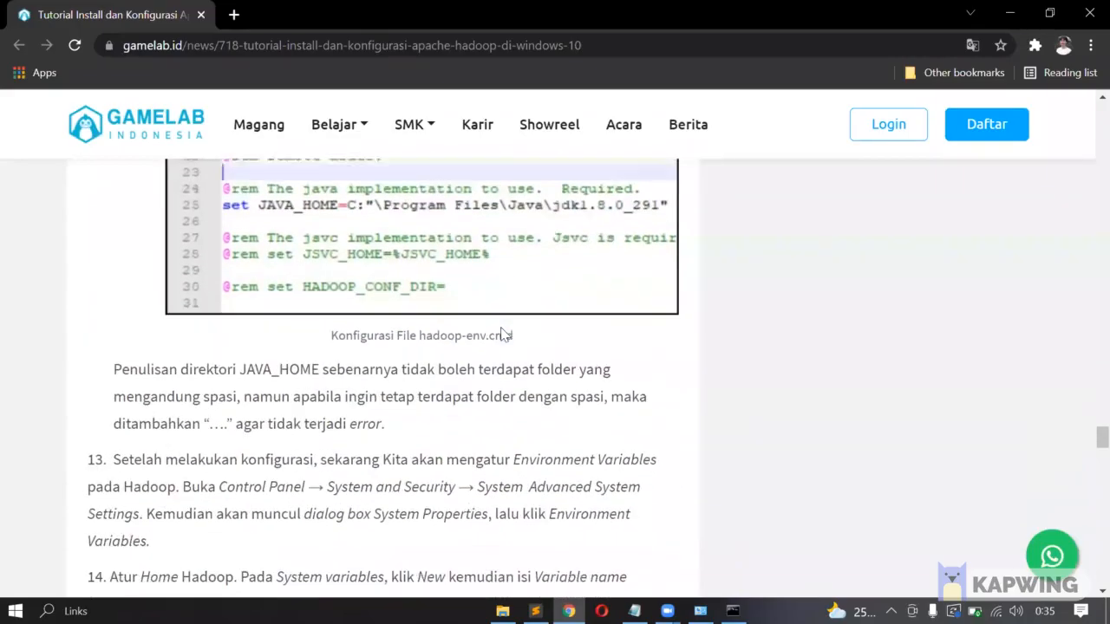
pyautogui.scroll(-1, 502, 329)
pyautogui.scroll(-1, 502, 330)
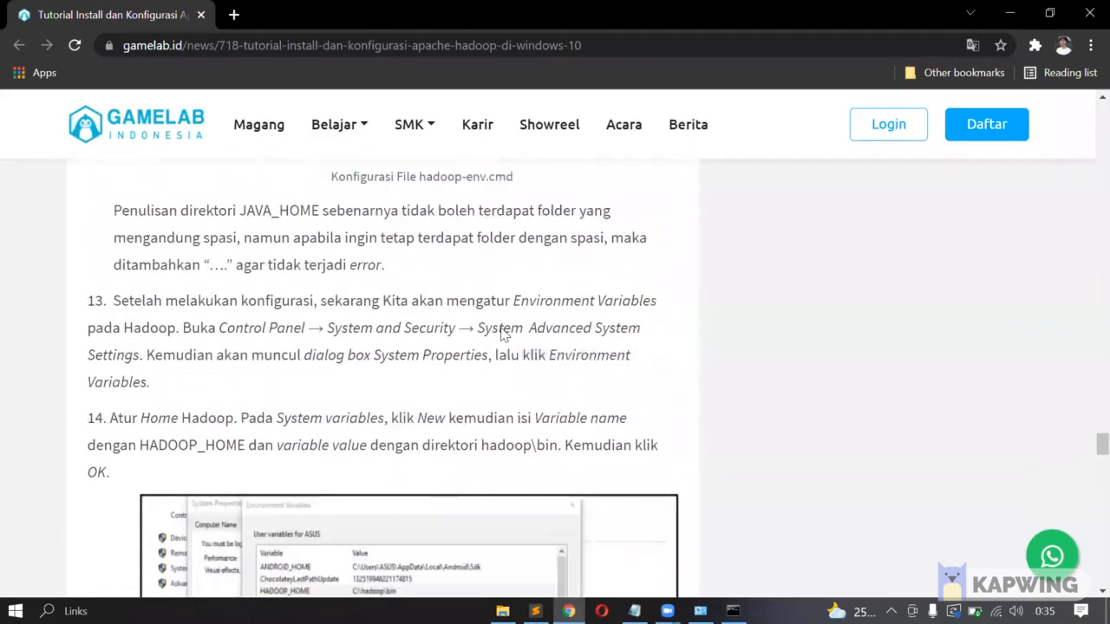
pyautogui.scroll(-1, 502, 329)
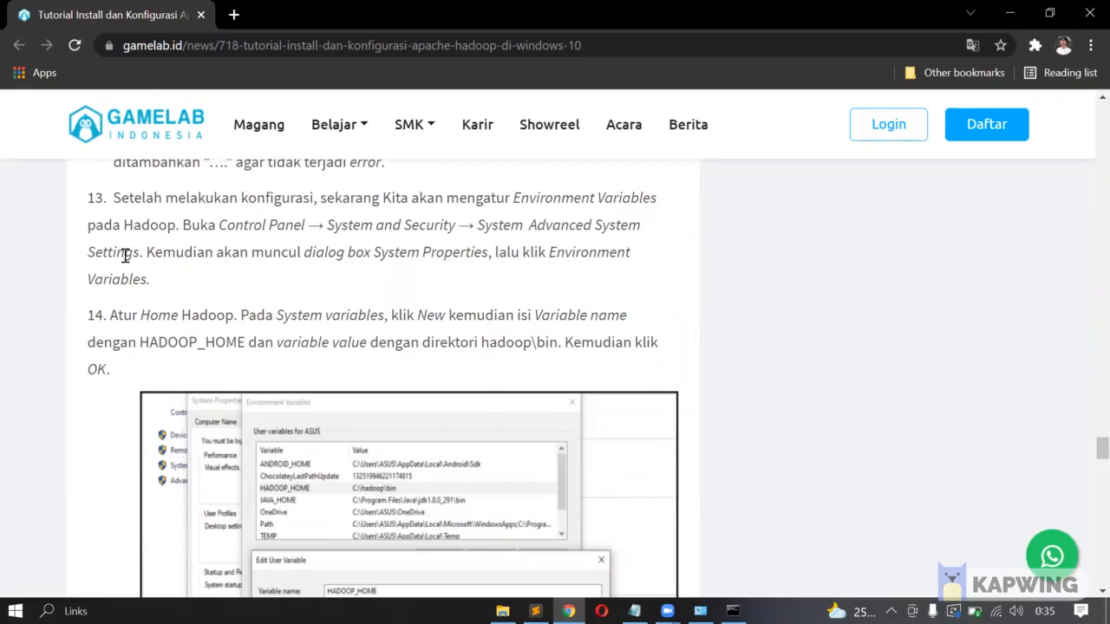
pyautogui.scroll(-2, 126, 256)
pyautogui.scroll(1, 123, 253)
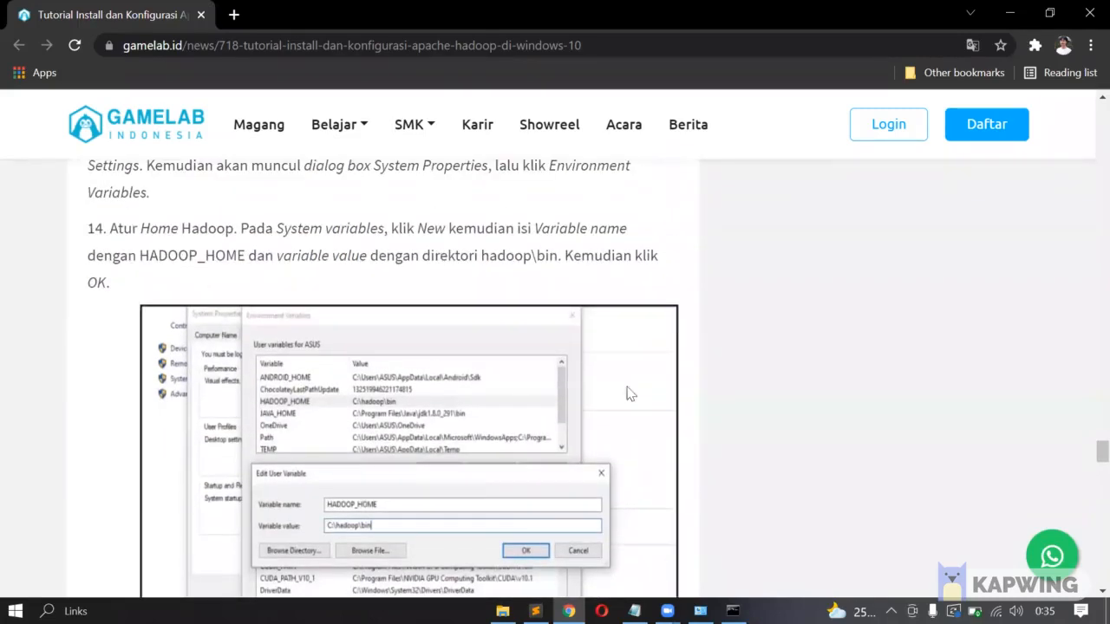
# Switch to the Control Panel System window and open the Environment Variables dialog from the advanced system settings
pyautogui.click(700, 611)
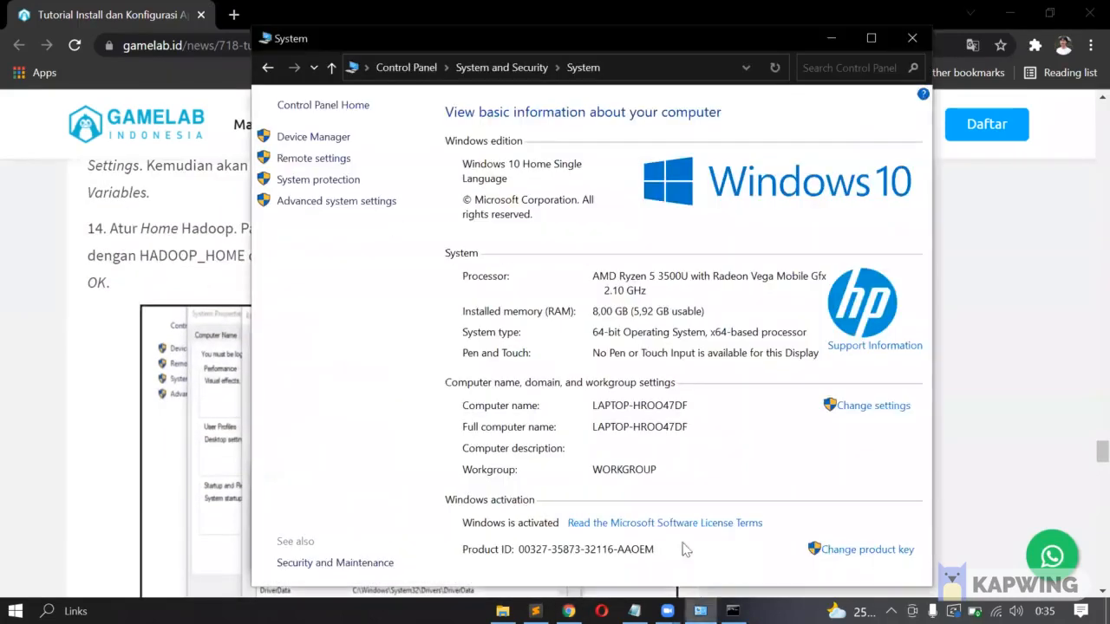
pyautogui.click(349, 207)
pyautogui.click(369, 429)
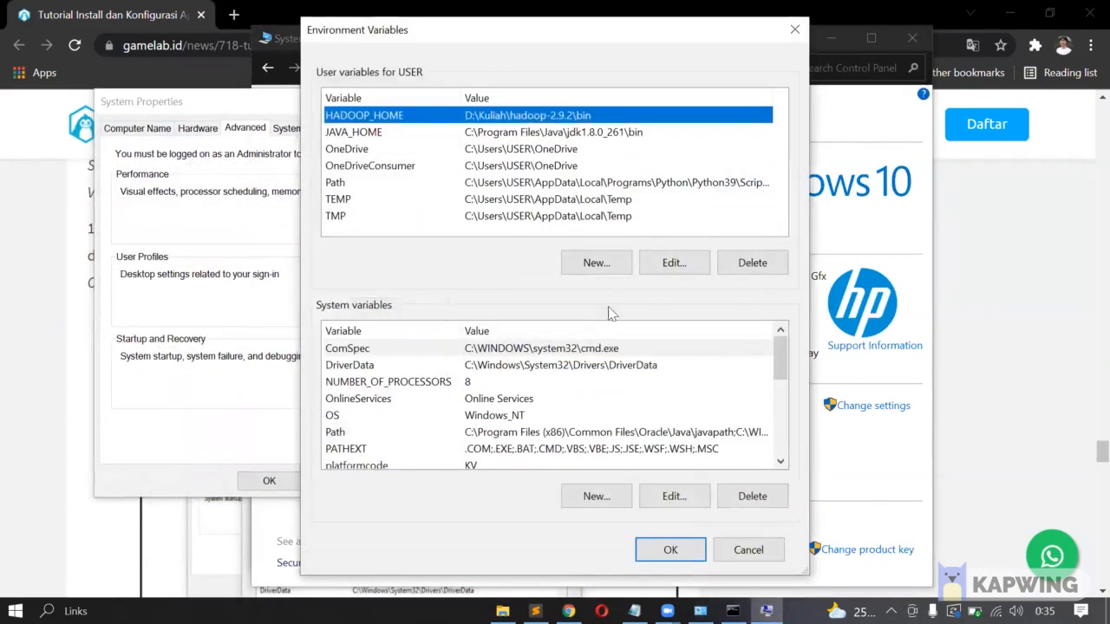
# Compare the tutorial's HADOOP_HOME instructions in step 14 with the HADOOP_HOME entry in the user variables
pyautogui.hotkey('alt', 'Tab')
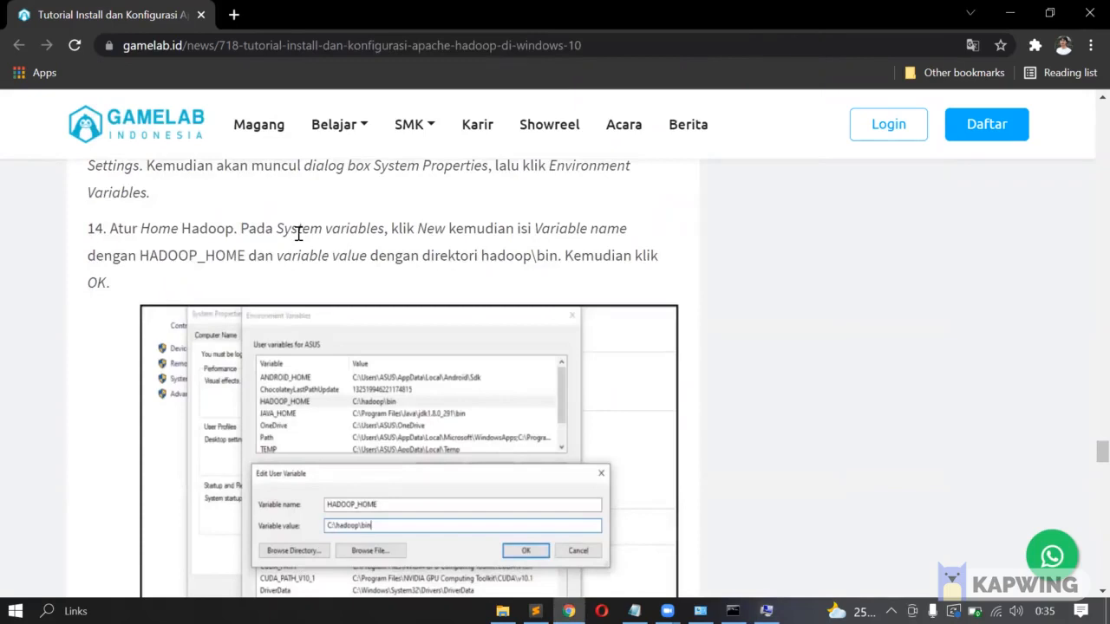
pyautogui.scroll(-1, 297, 232)
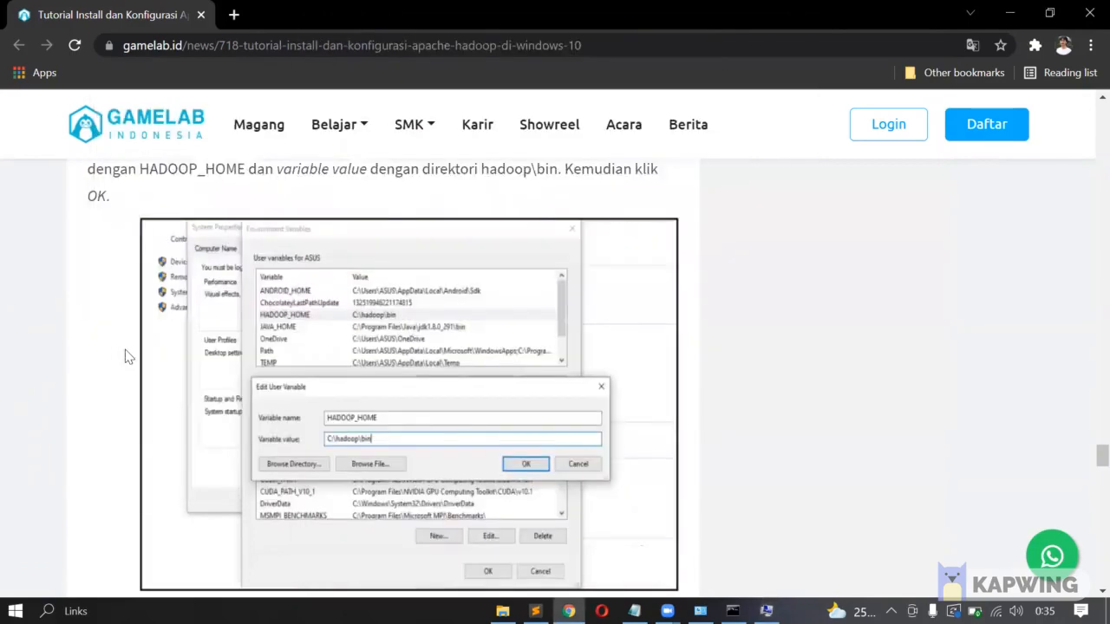
pyautogui.scroll(-3, 126, 353)
pyautogui.scroll(-2, 127, 354)
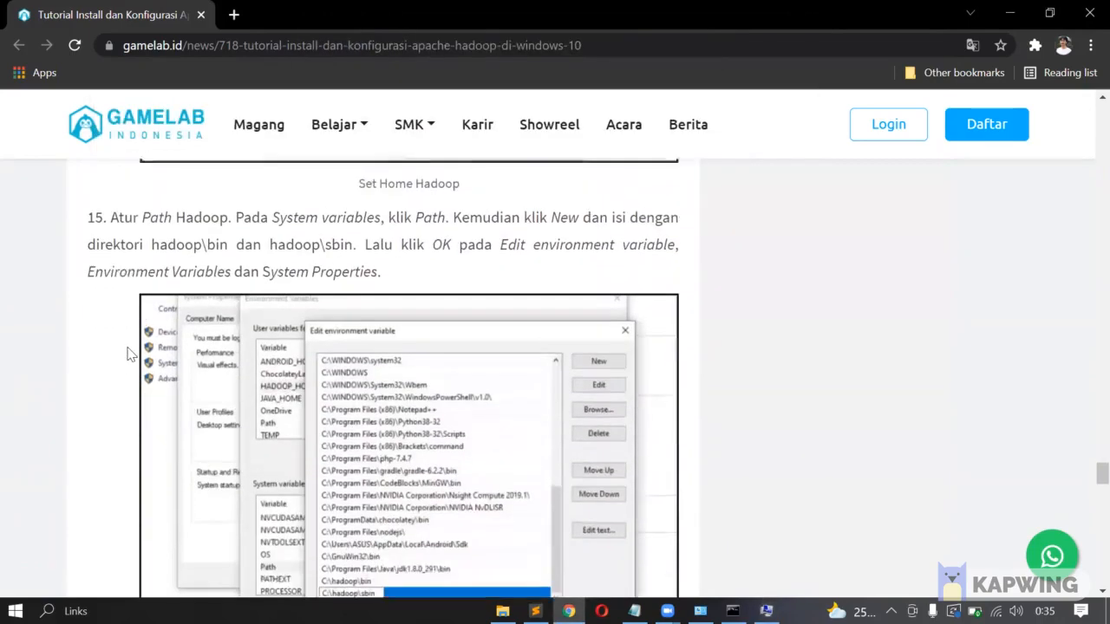
pyautogui.scroll(5, 127, 354)
pyautogui.scroll(-1, 127, 353)
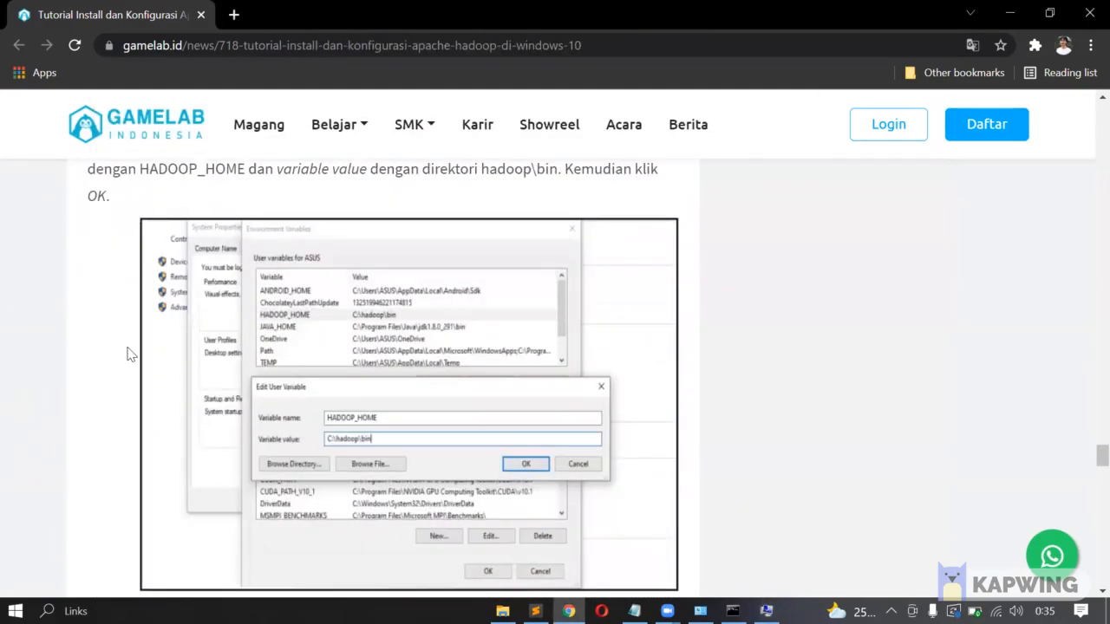
pyautogui.hotkey('alt', 'Tab')
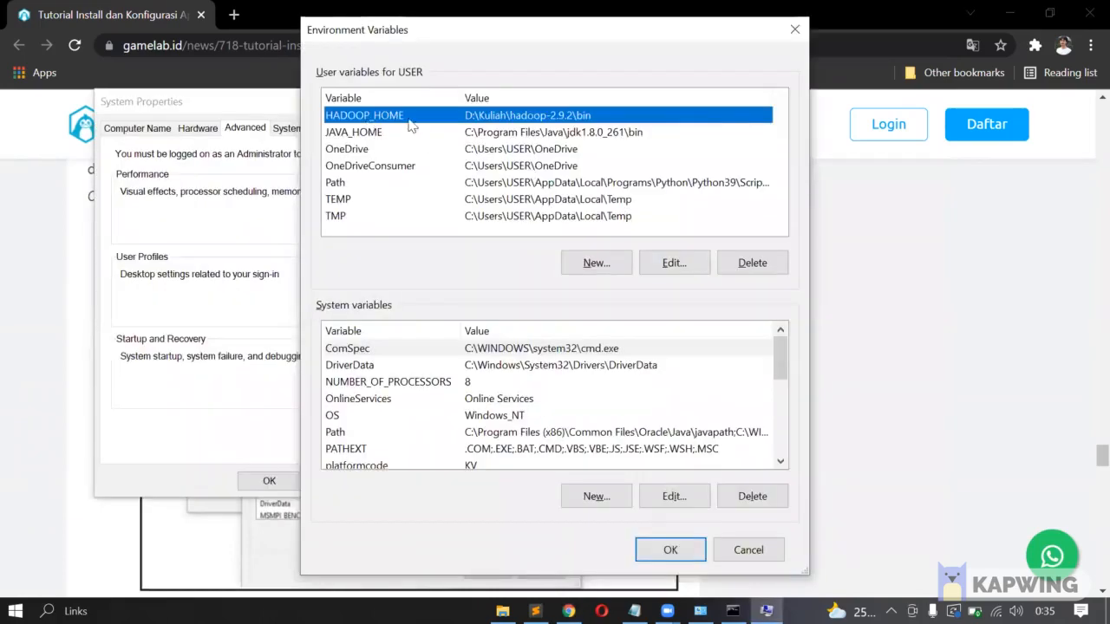
pyautogui.hotkey('alt', 'Tab')
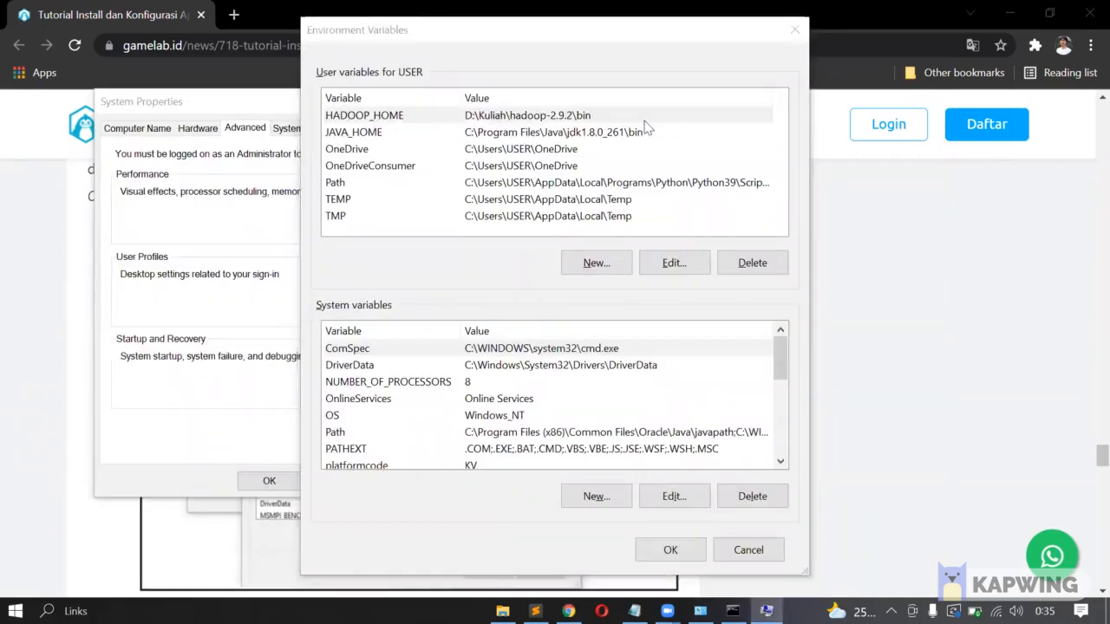
pyautogui.scroll(1, 354, 287)
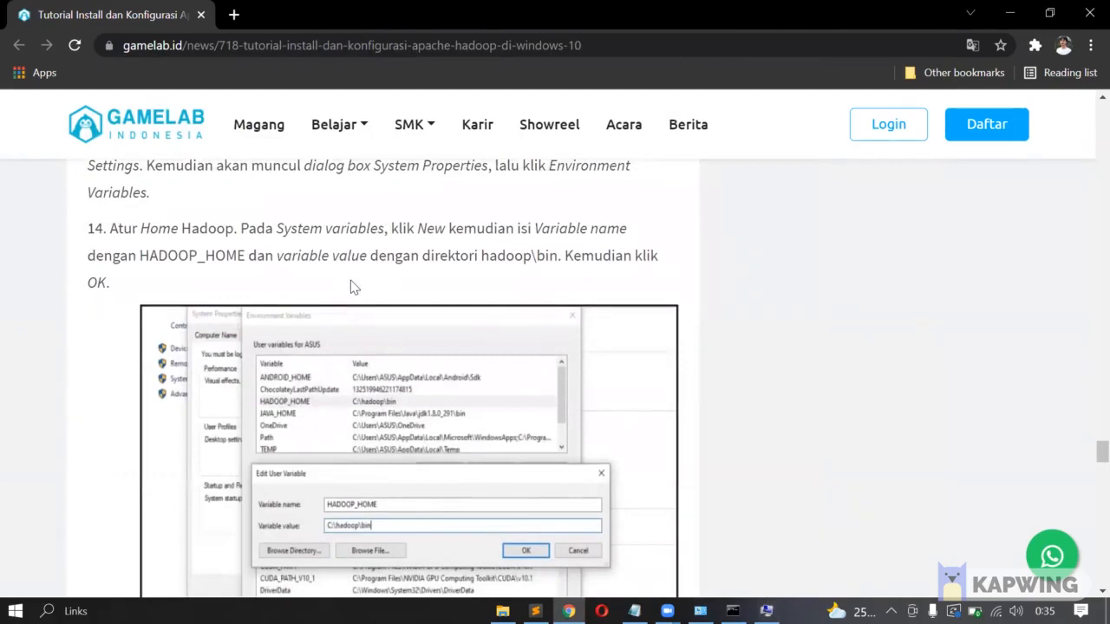
pyautogui.hotkey('alt', 'Tab')
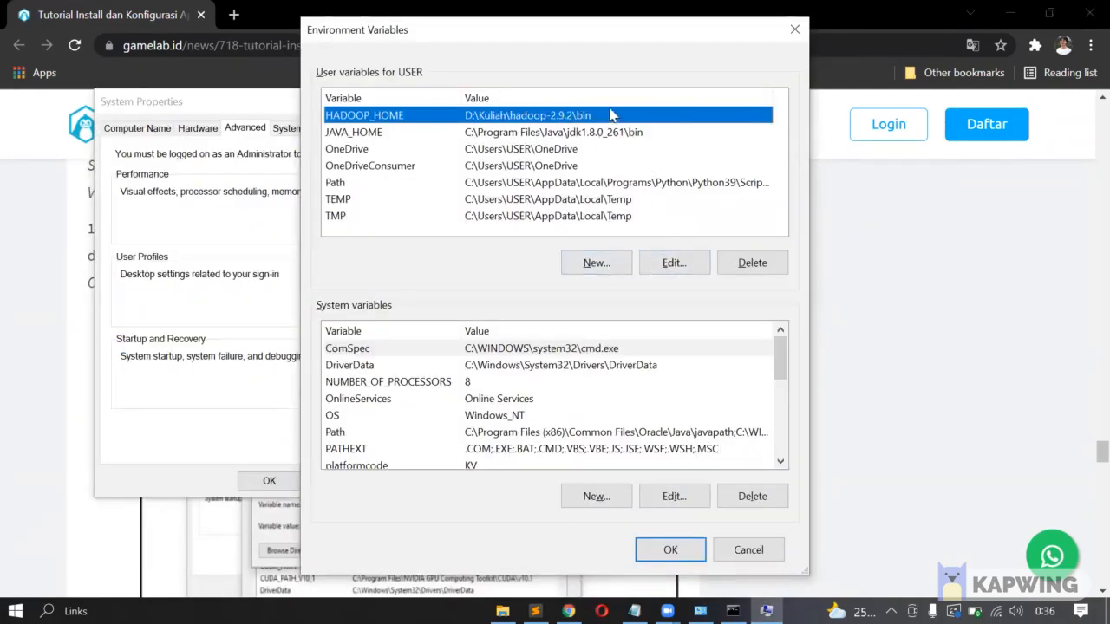
# Open the HADOOP_HOME user variable to inspect its name and value, and cancel without changing it
pyautogui.click(674, 262)
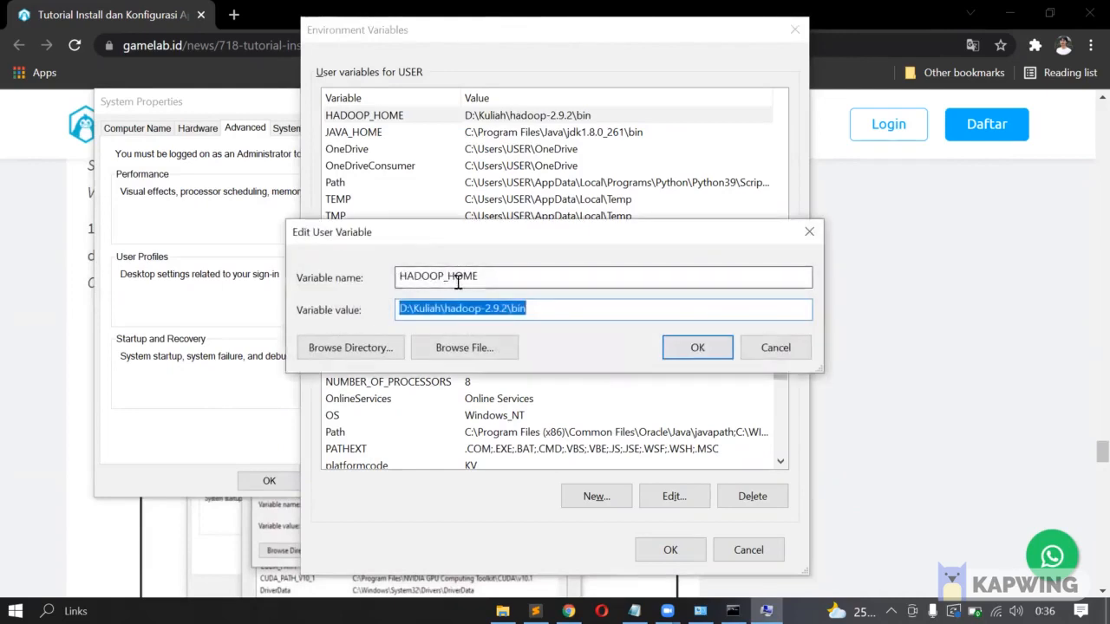
pyautogui.click(555, 309)
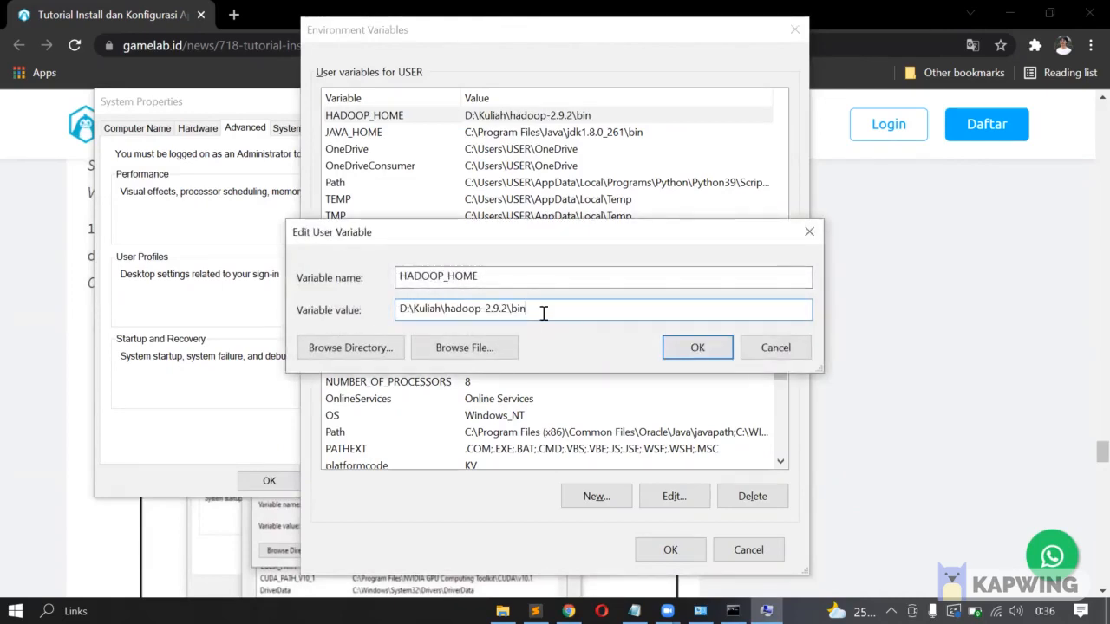
pyautogui.click(760, 349)
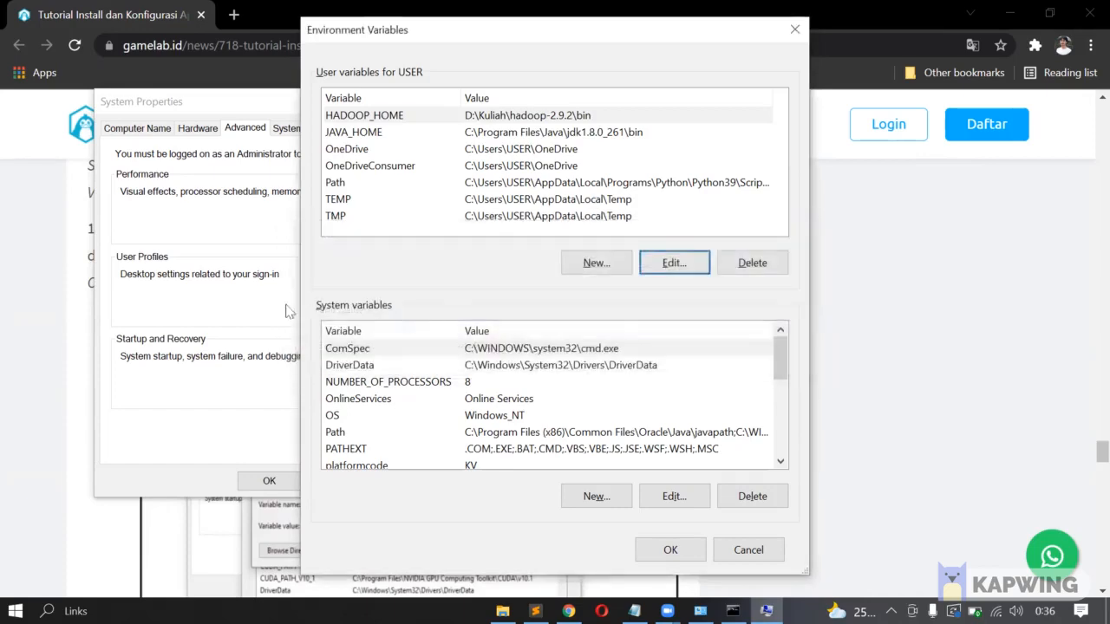
# Read tutorial step 15 on the Hadoop Path and open the system variable Path for editing
pyautogui.click(39, 329)
pyautogui.scroll(-5, 49, 315)
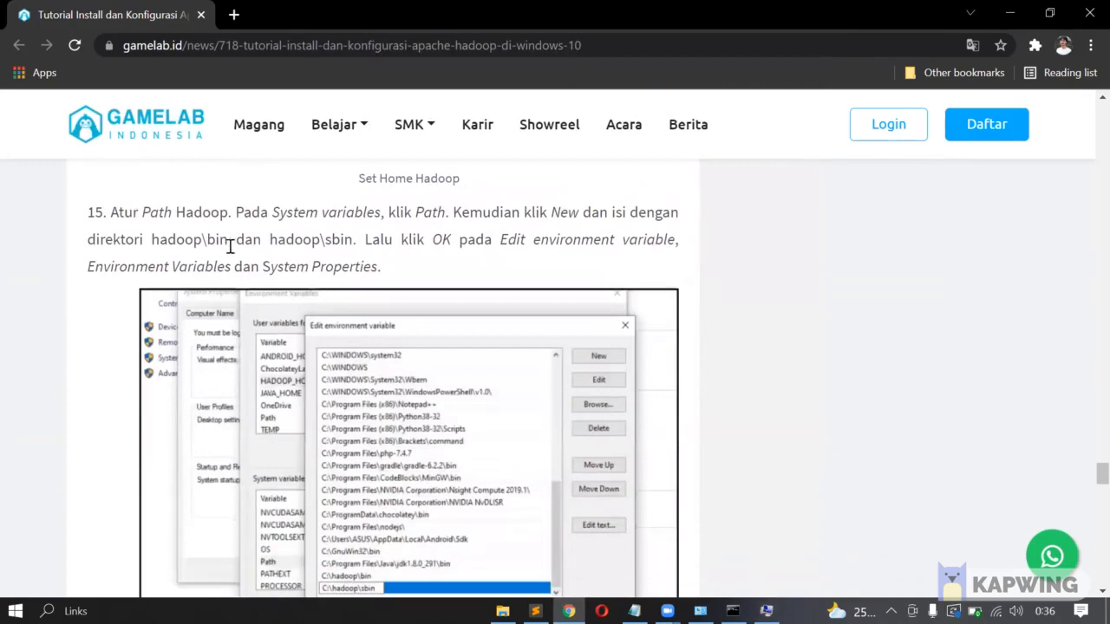
pyautogui.scroll(-2, 223, 258)
pyautogui.scroll(2, 223, 257)
pyautogui.hotkey('alt', 'Tab')
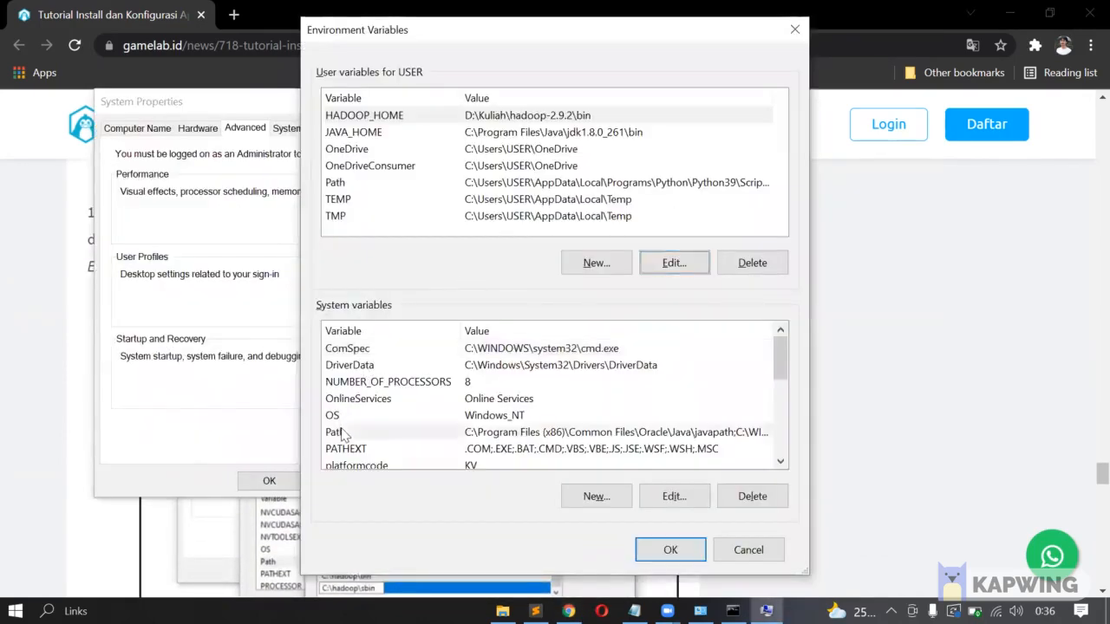
pyautogui.click(347, 432)
pyautogui.click(675, 496)
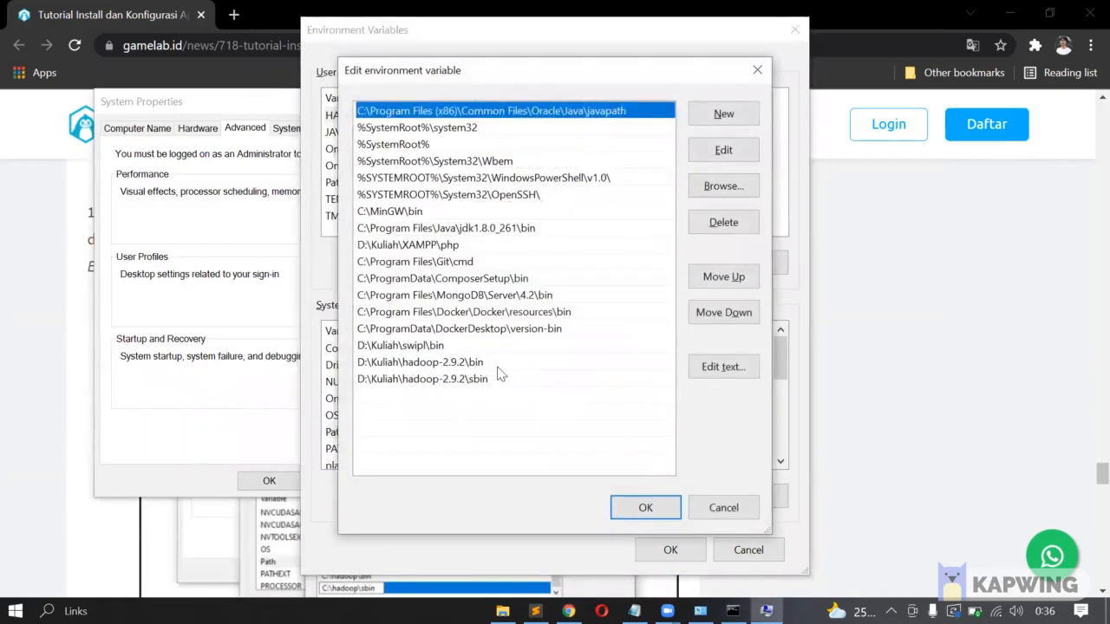
# Check the tutorial's hadoop\bin and hadoop\sbin directories against the corresponding hadoop-2.9.2 entries in the system Path
pyautogui.hotkey('alt', 'Tab')
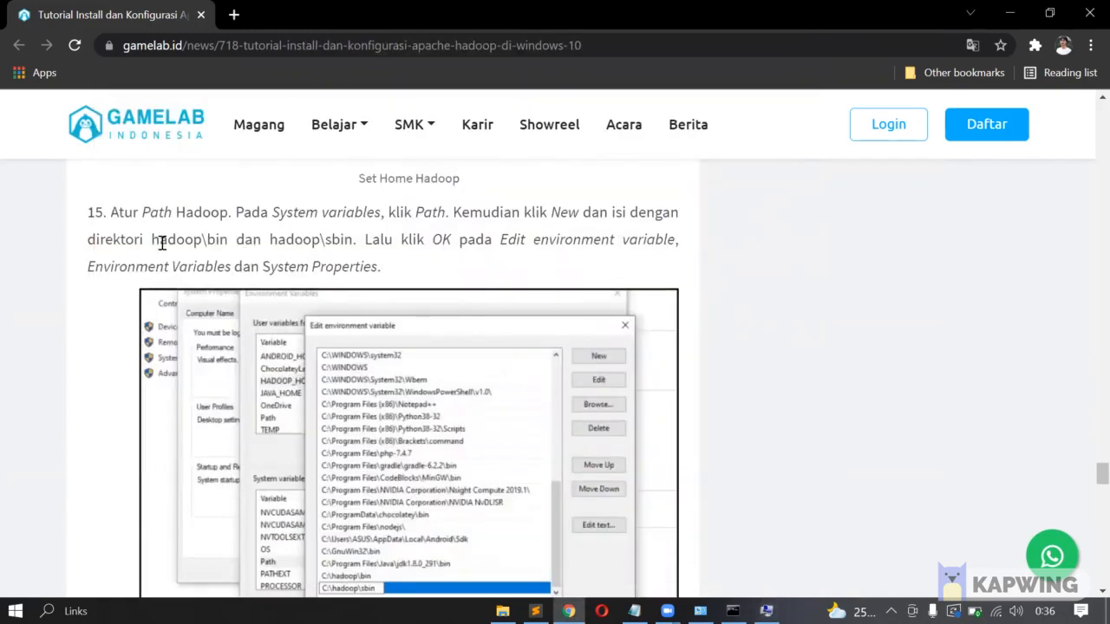
pyautogui.moveTo(154, 241); pyautogui.dragTo(209, 240)
pyautogui.click(205, 240)
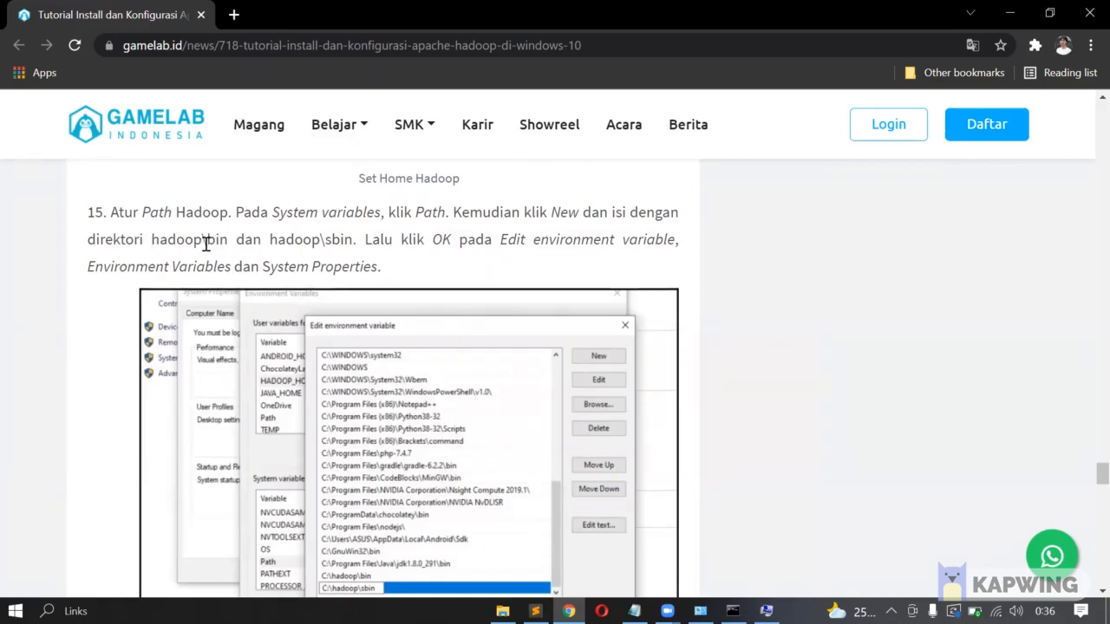
pyautogui.hotkey('alt', 'Tab')
pyautogui.click(482, 364)
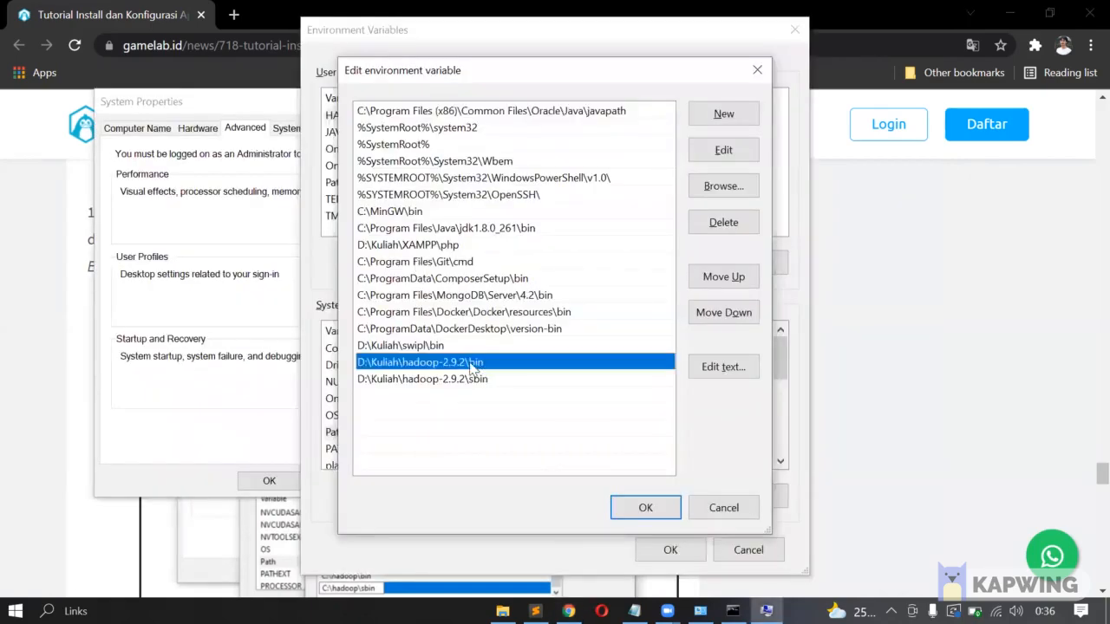
pyautogui.hotkey('alt', 'Tab')
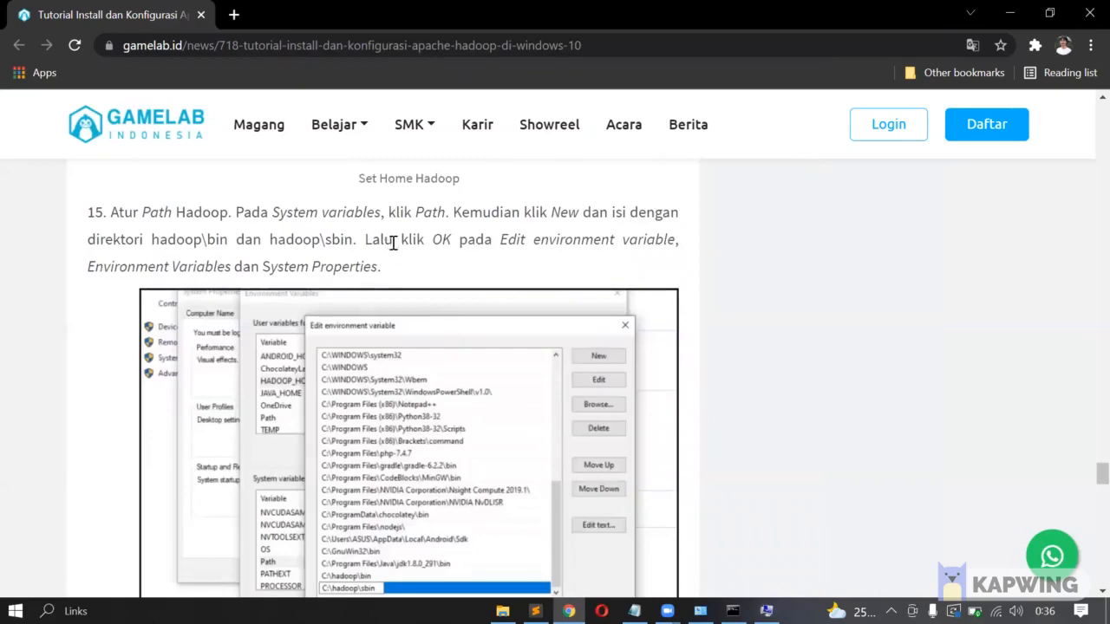
pyautogui.moveTo(270, 240); pyautogui.dragTo(354, 239)
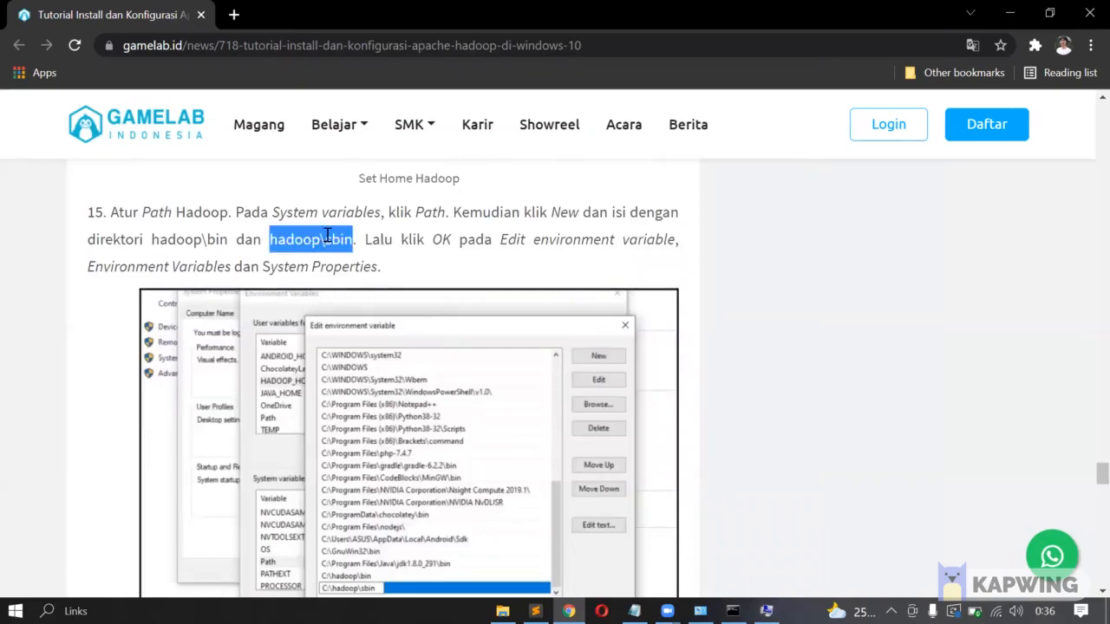
pyautogui.hotkey('alt', 'Tab')
pyautogui.click(466, 381)
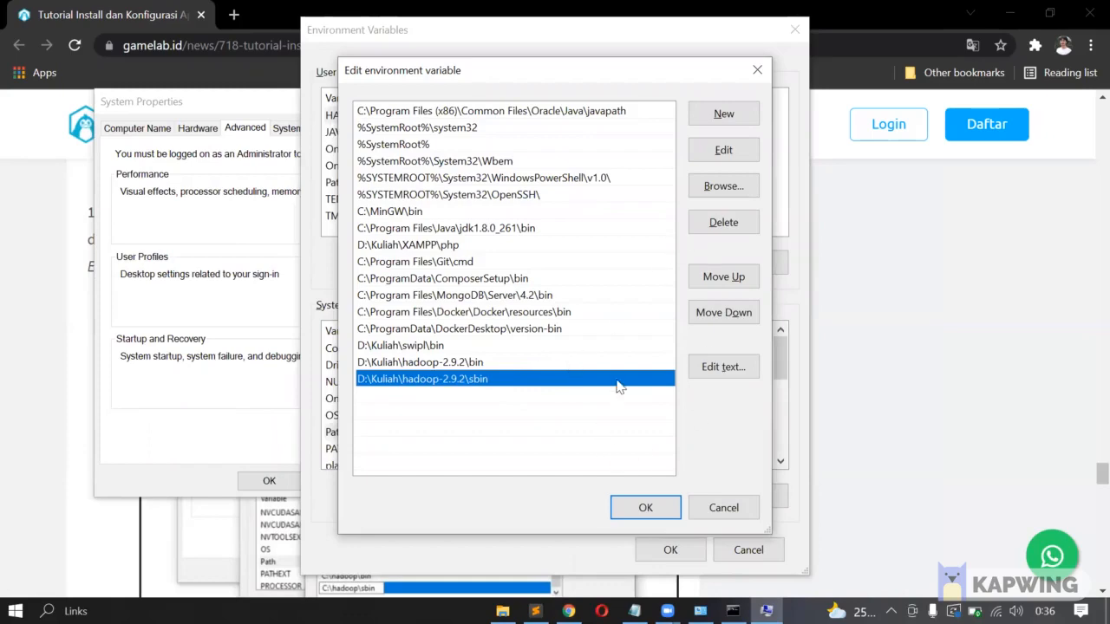
# Cancel the Path editor and the Environment Variables dialog, and close System Properties
pyautogui.click(725, 508)
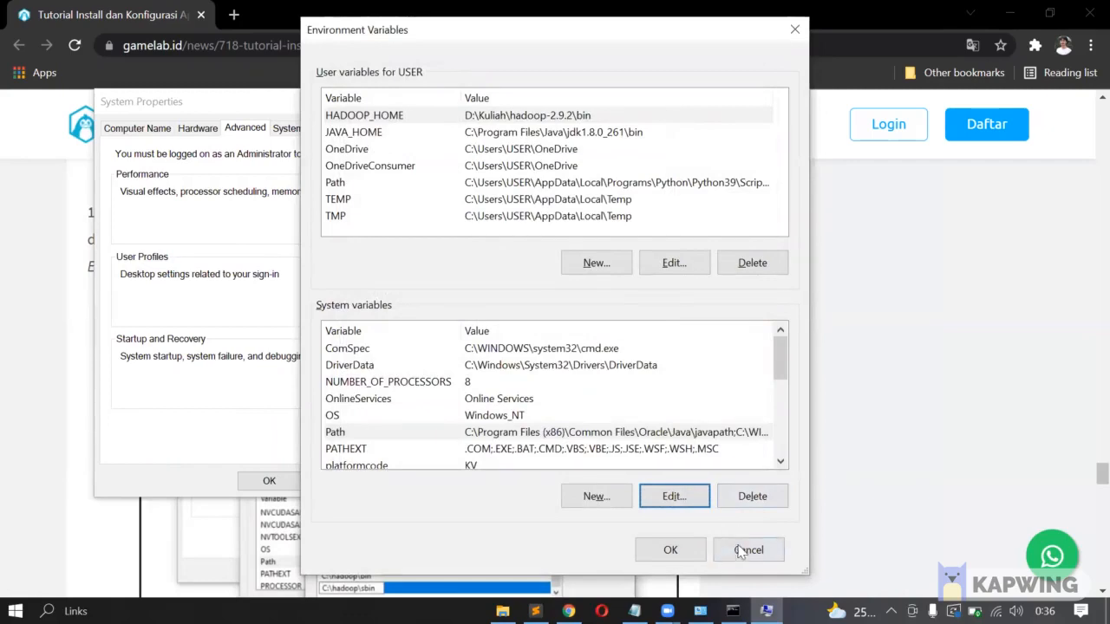
pyautogui.click(739, 552)
pyautogui.click(269, 481)
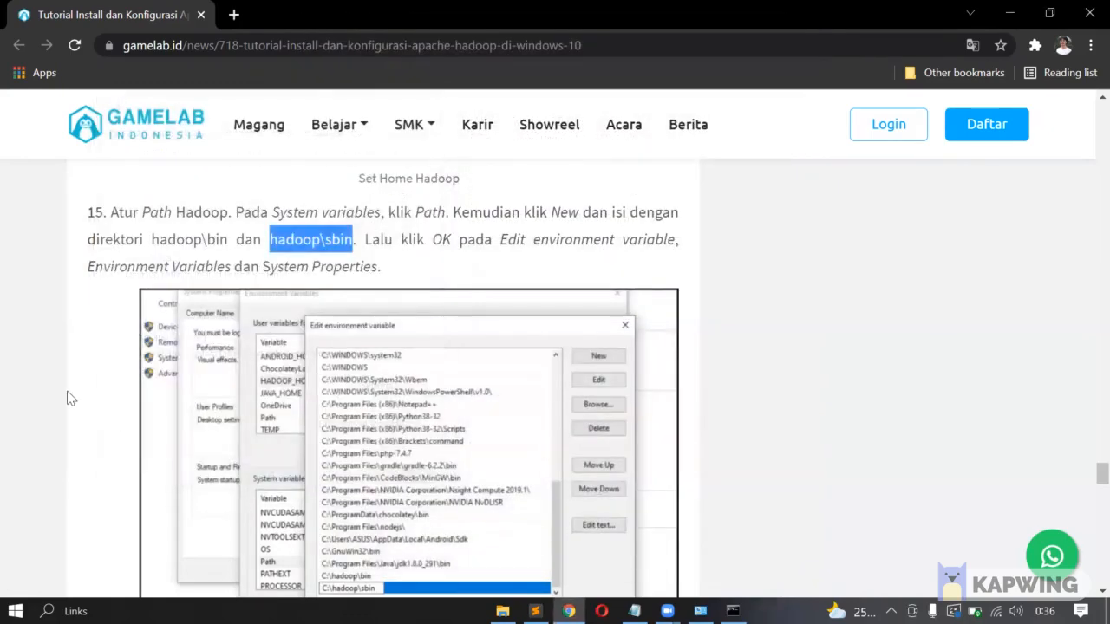
# Read tutorial step 16 on the Windows-specific Hadoop patch file and its download link
pyautogui.click(71, 398)
pyautogui.scroll(-6, 66, 381)
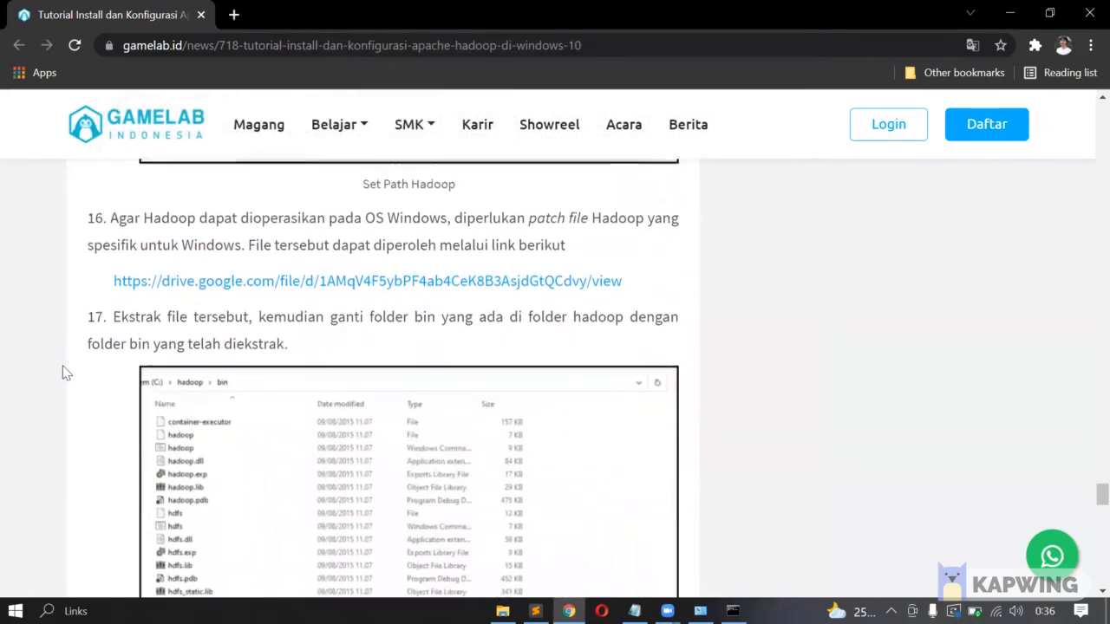
pyautogui.scroll(1, 63, 373)
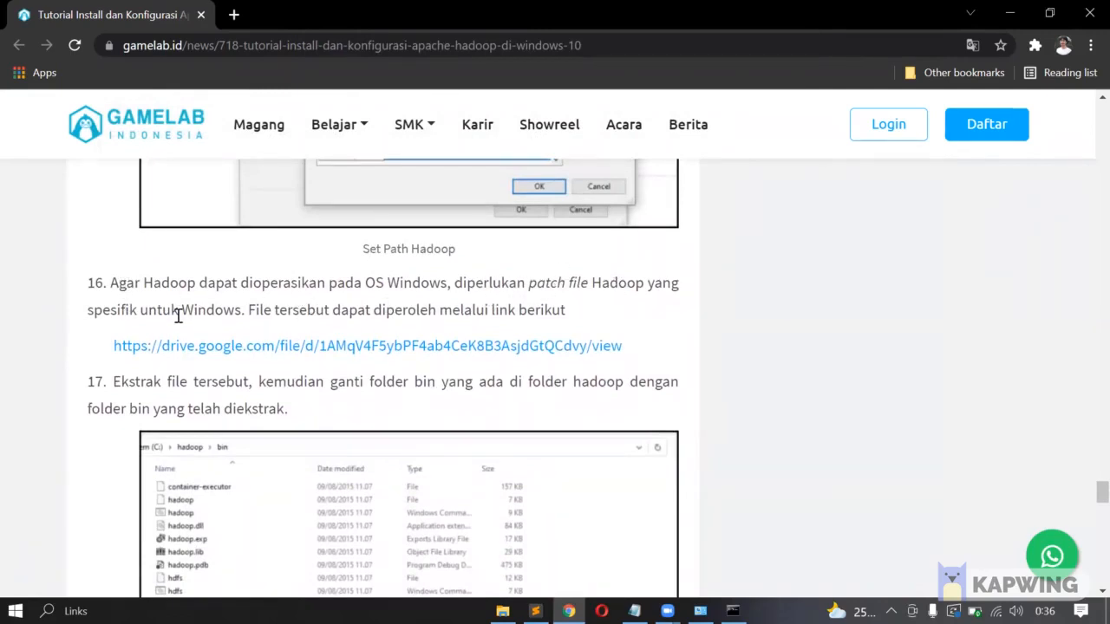
# Switch to File Explorer and open the extracted hadoop2-standalone-windows7-windows10-master folder in Downloads\Compressed
pyautogui.click(502, 610)
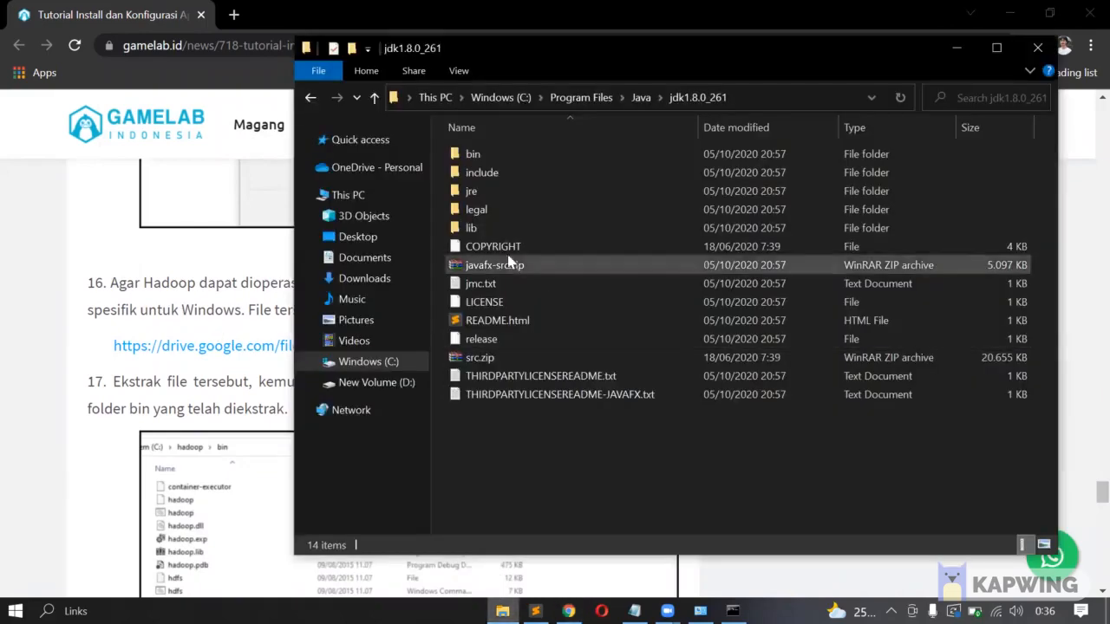
pyautogui.click(364, 279)
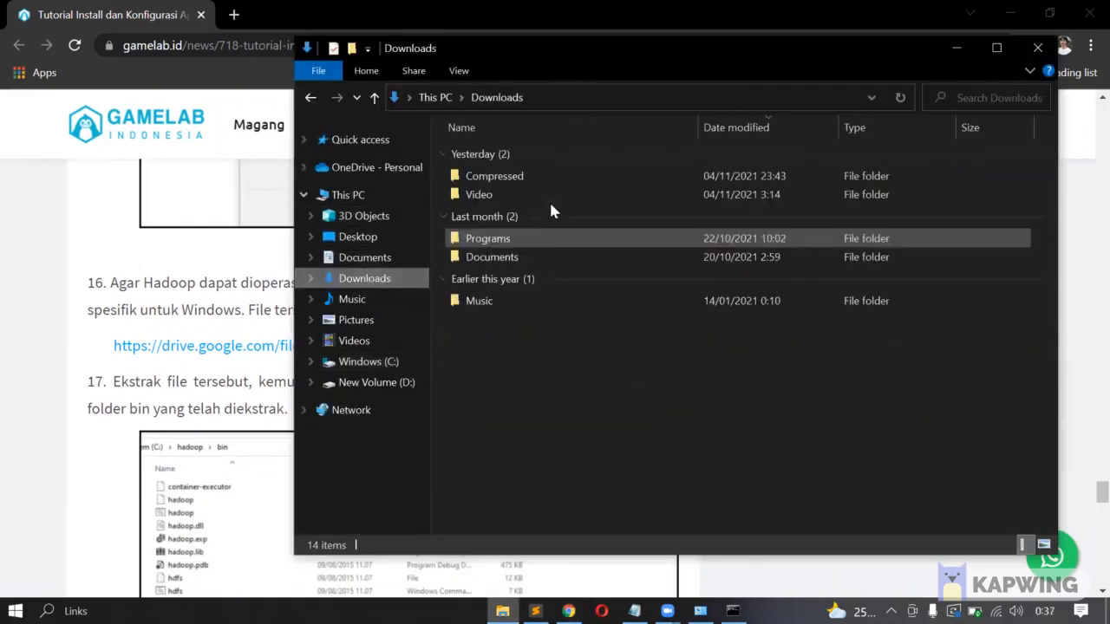
pyautogui.doubleClick(535, 176)
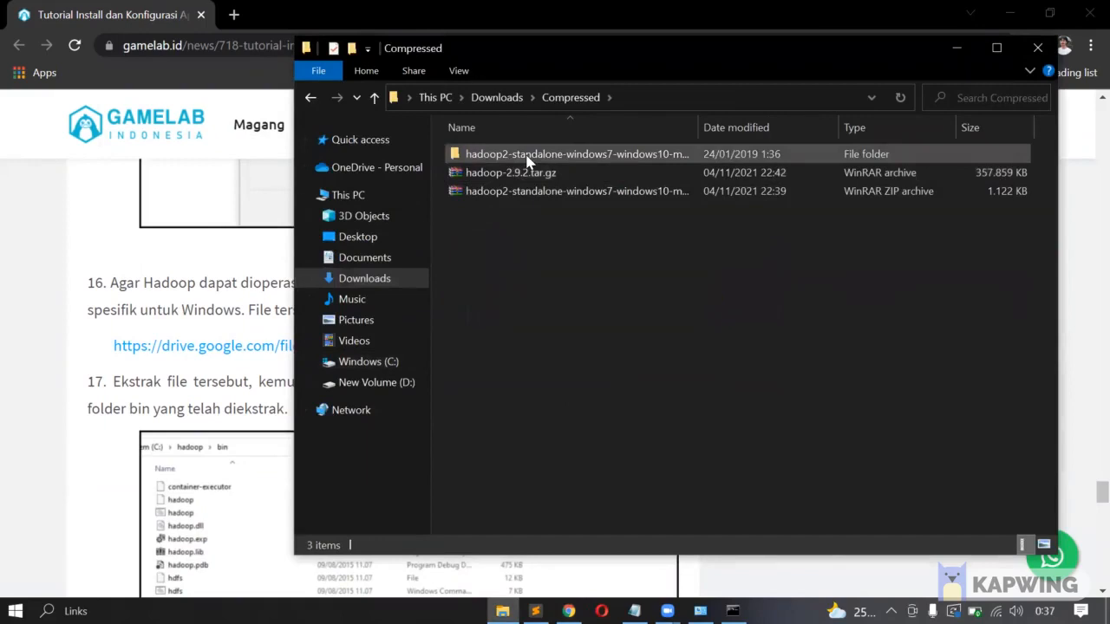
pyautogui.click(546, 191)
pyautogui.doubleClick(557, 158)
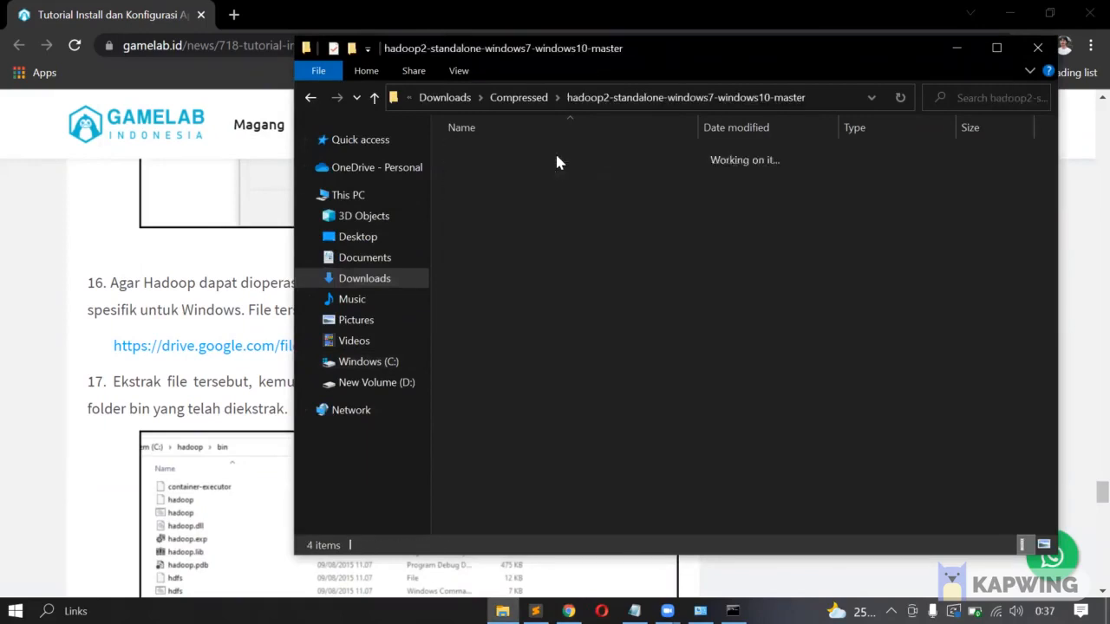
# Return to the browser and read tutorial step 17 on replacing Hadoop's bin folder with the extracted one
pyautogui.click(82, 293)
pyautogui.scroll(-2, 82, 293)
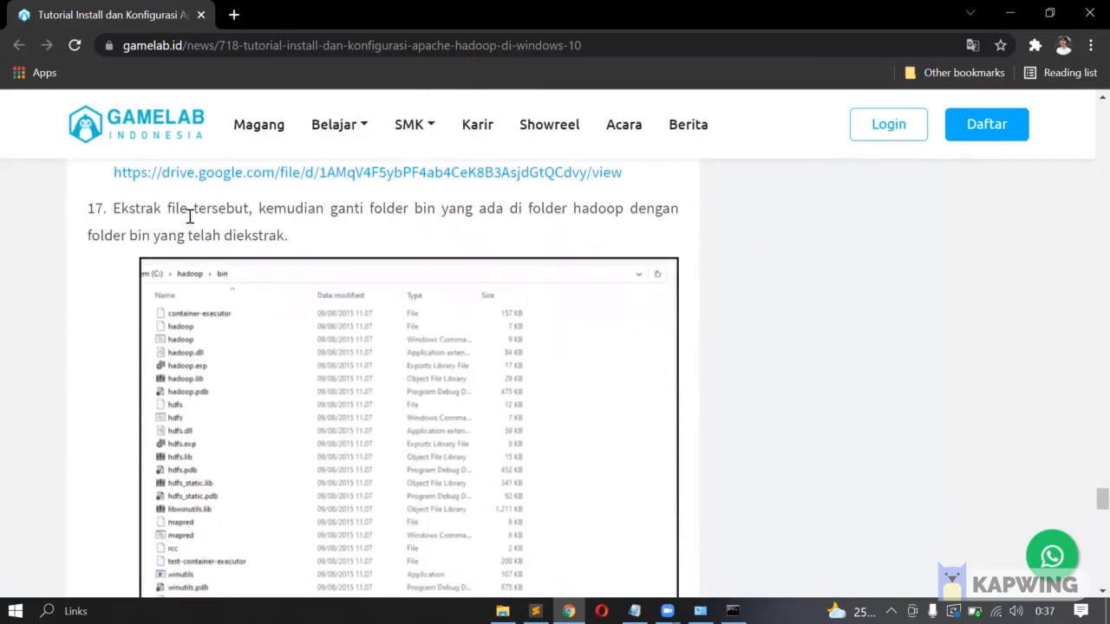
pyautogui.moveTo(153, 213); pyautogui.dragTo(343, 247)
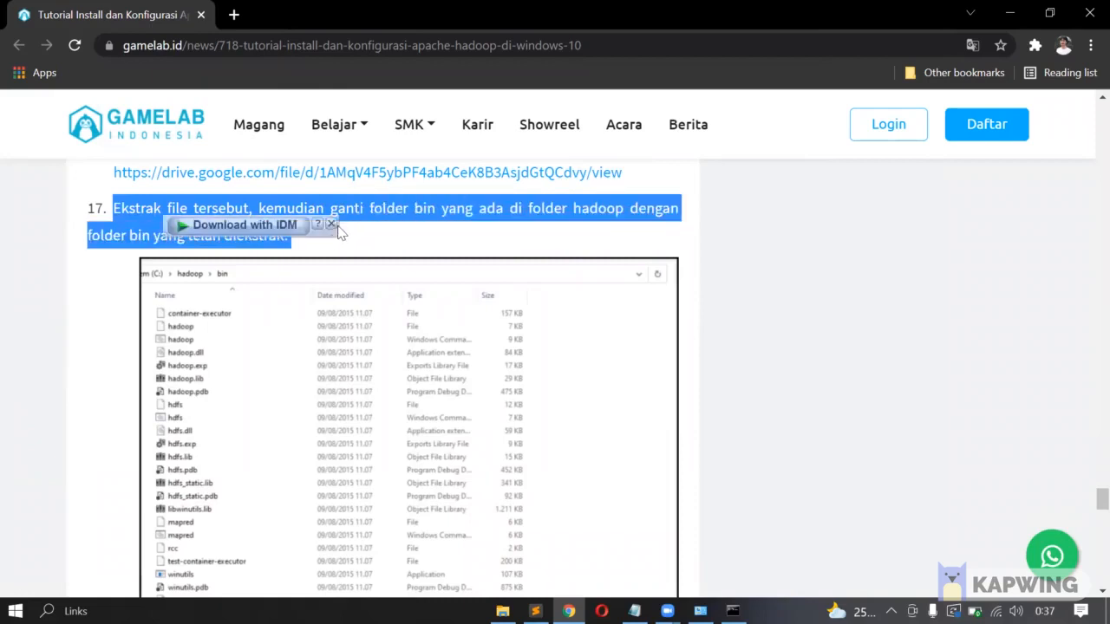
pyautogui.click(359, 243)
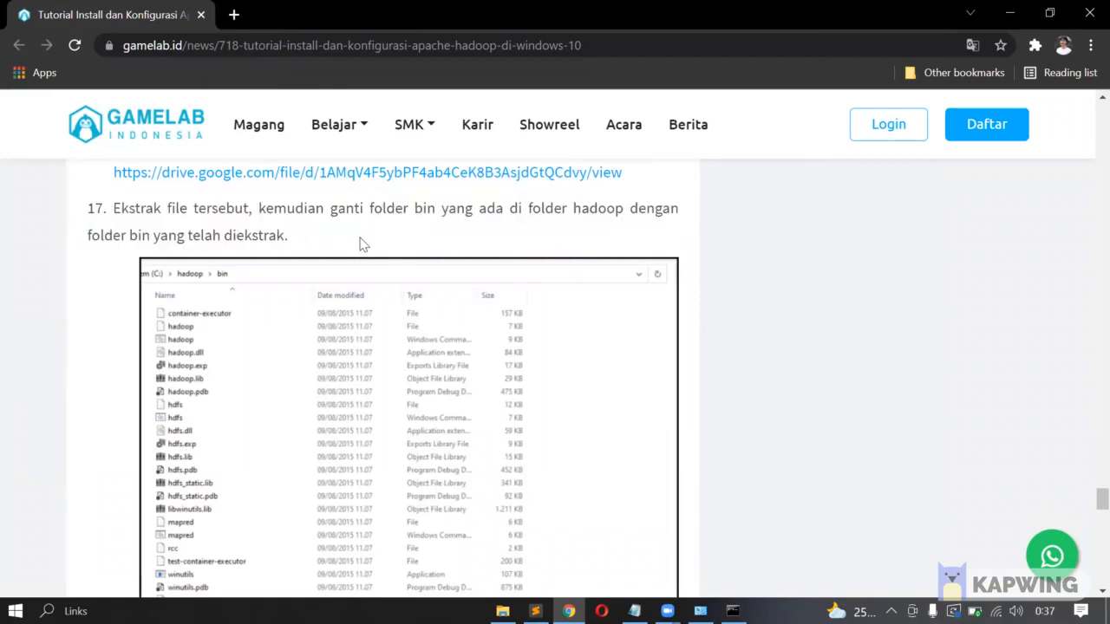
# Switch to File Explorer, open D:\Kuliah\hadoop-2.9.2 and select its bin folder
pyautogui.hotkey('alt', 'Tab')
pyautogui.click(394, 383)
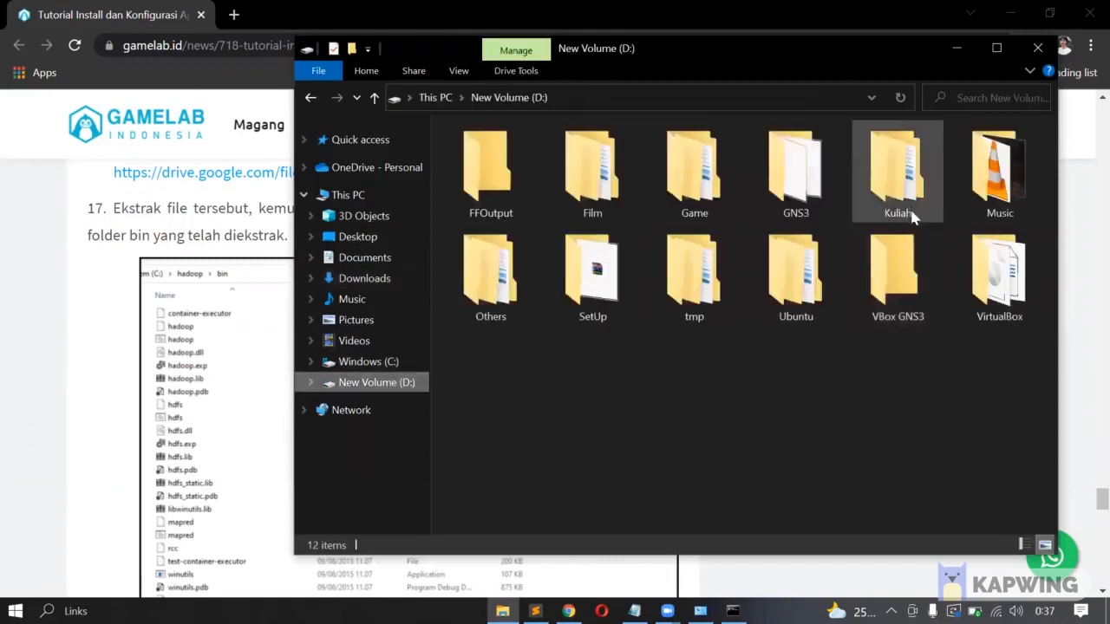
pyautogui.doubleClick(911, 212)
pyautogui.doubleClick(564, 173)
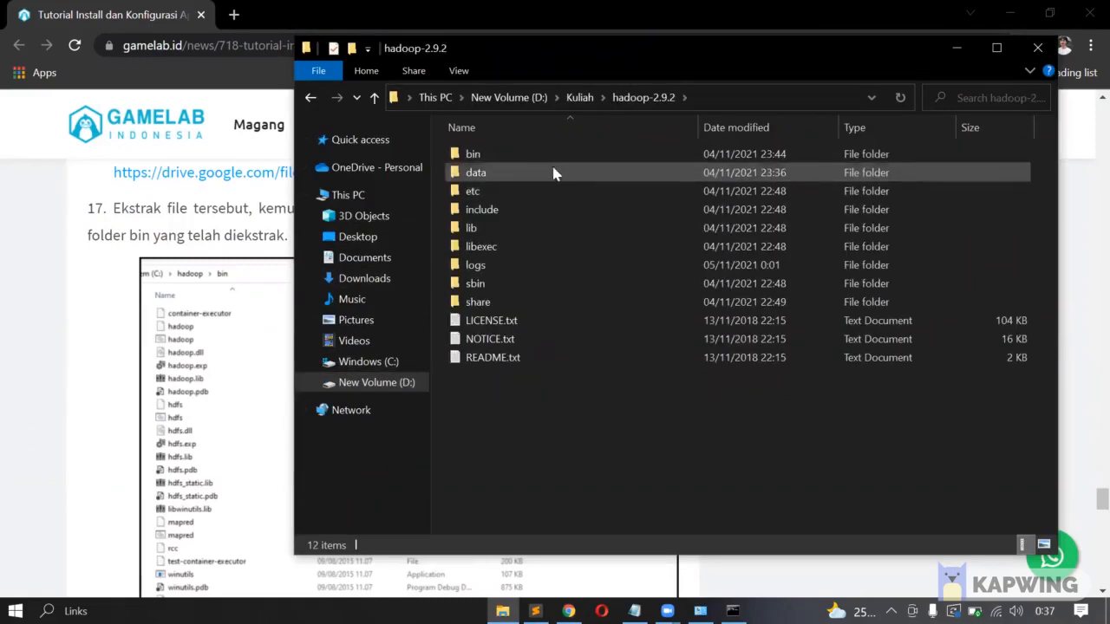
pyautogui.click(548, 151)
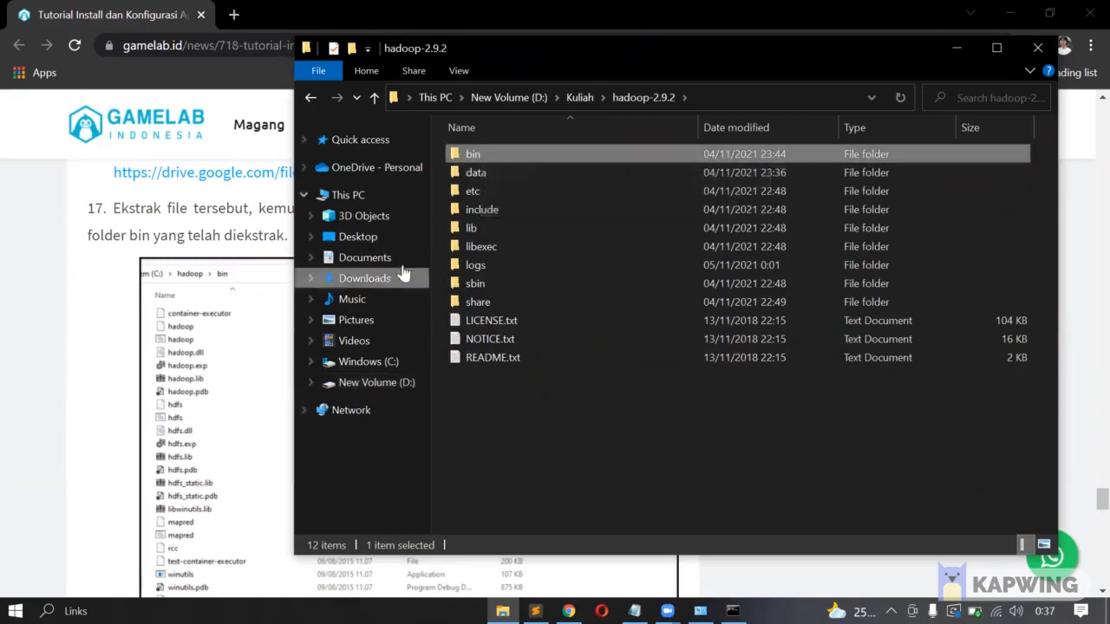
# Examine the contents of the bin folder inside the extracted hadoop2-standalone-windows7-windows10-master patch folder
pyautogui.click(401, 278)
pyautogui.doubleClick(512, 176)
pyautogui.doubleClick(511, 153)
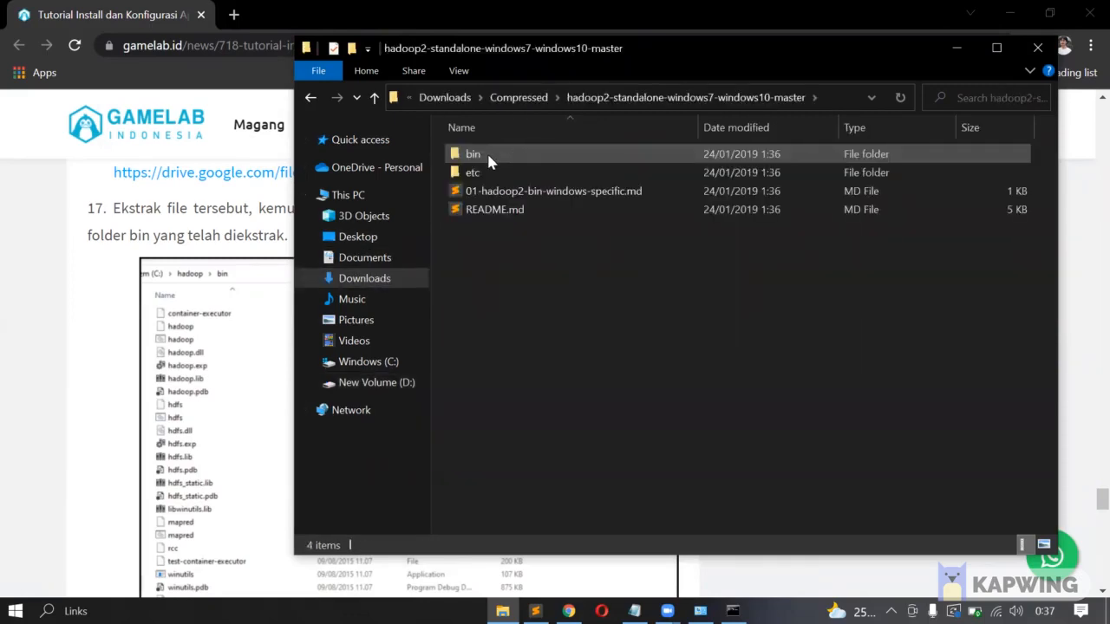
pyautogui.doubleClick(488, 156)
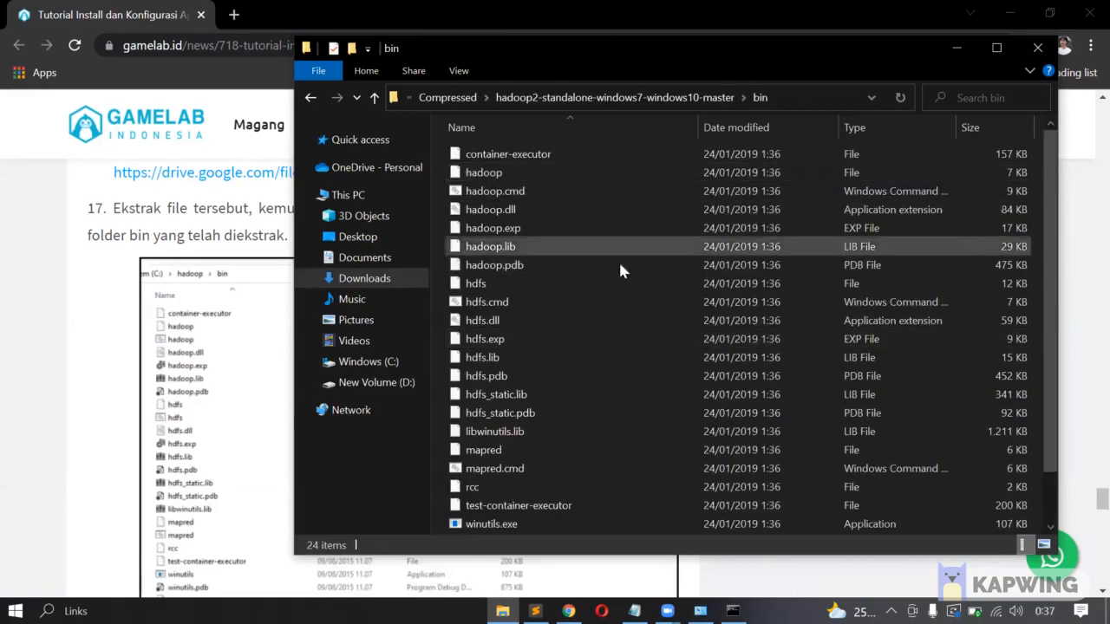
pyautogui.click(310, 97)
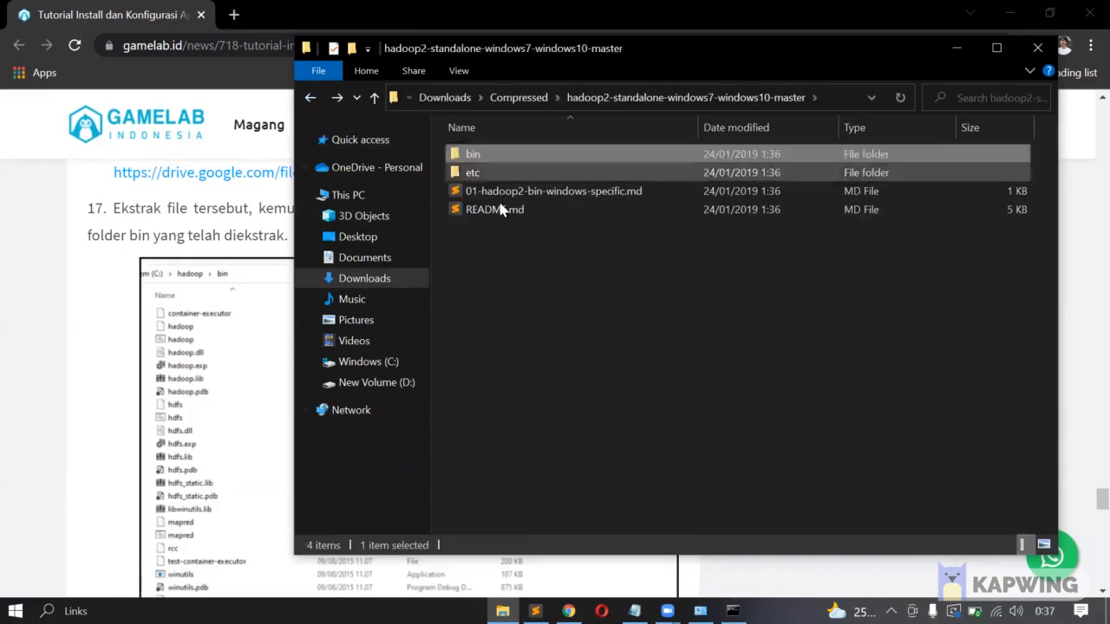
# Go back to the D:\Kuliah\hadoop-2.9.2 folder and clear the selection
pyautogui.click(312, 98)
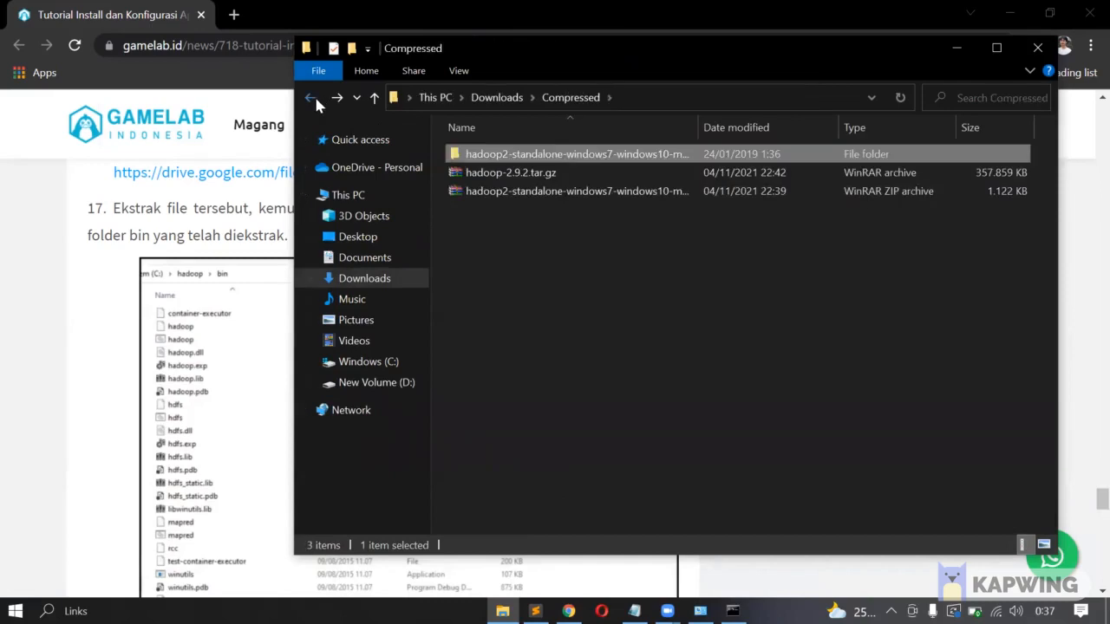
pyautogui.click(312, 98)
pyautogui.click(312, 98)
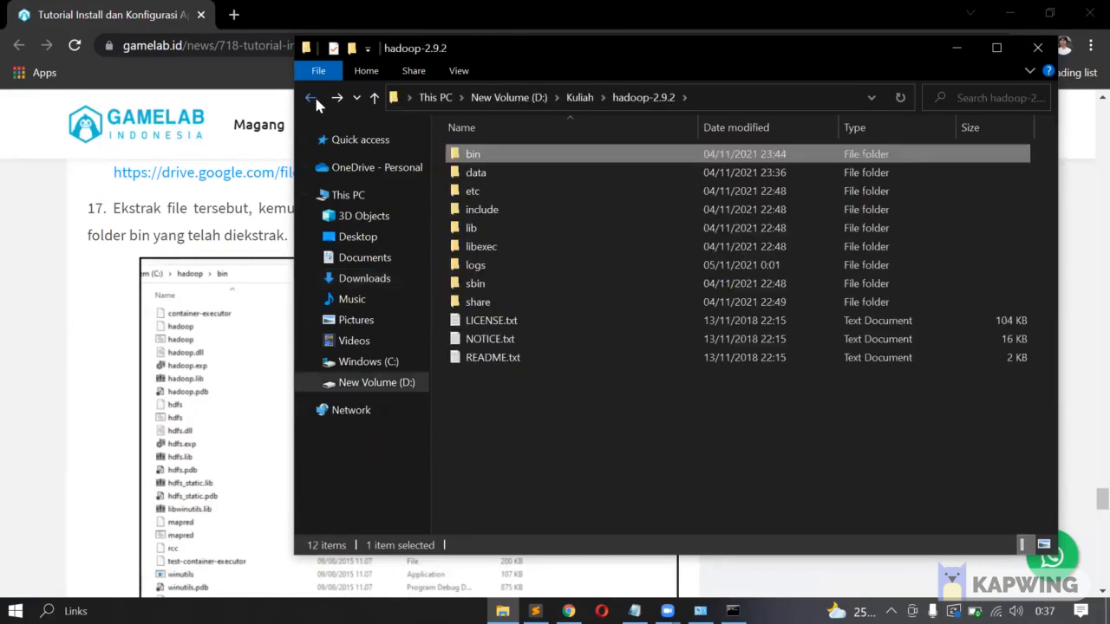
pyautogui.click(313, 98)
pyautogui.click(338, 97)
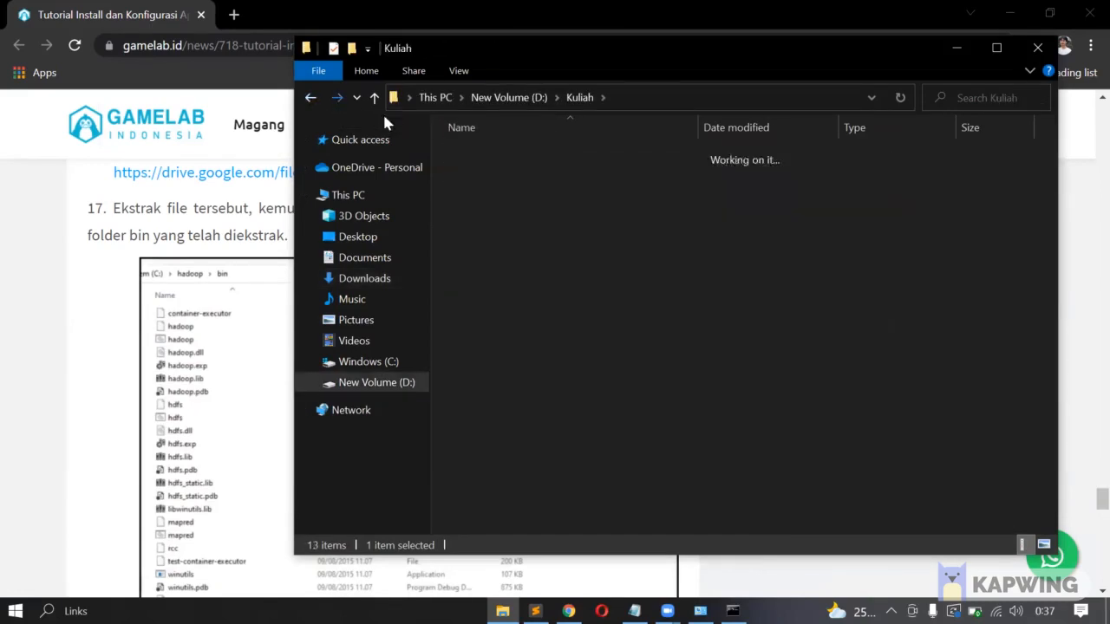
pyautogui.click(674, 428)
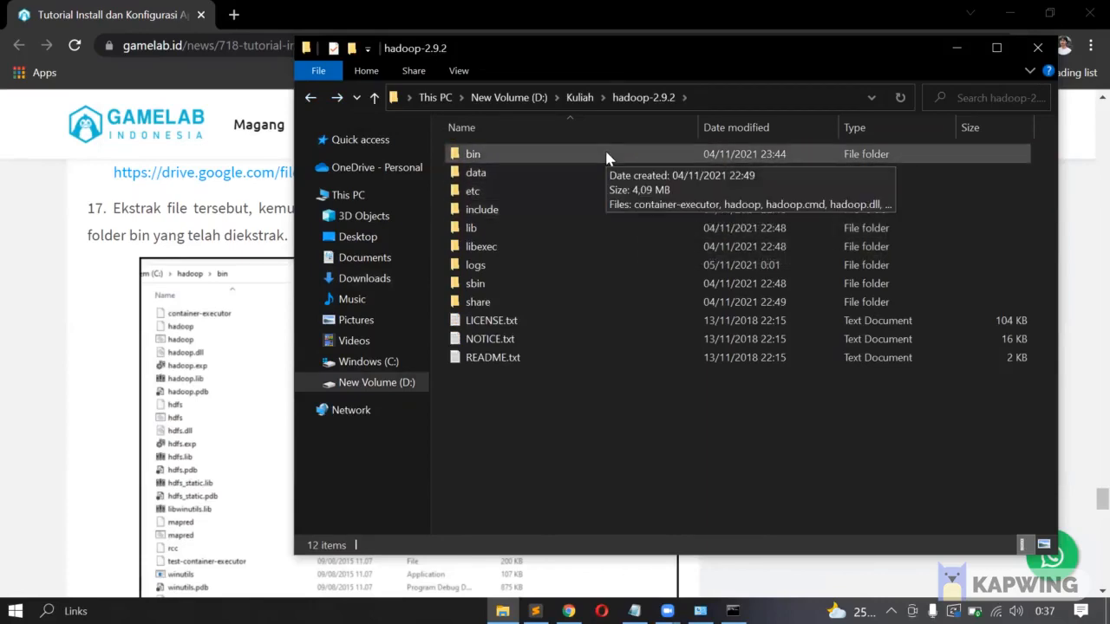
# Return to the browser and read tutorial step 18 on formatting the namenode
pyautogui.click(99, 318)
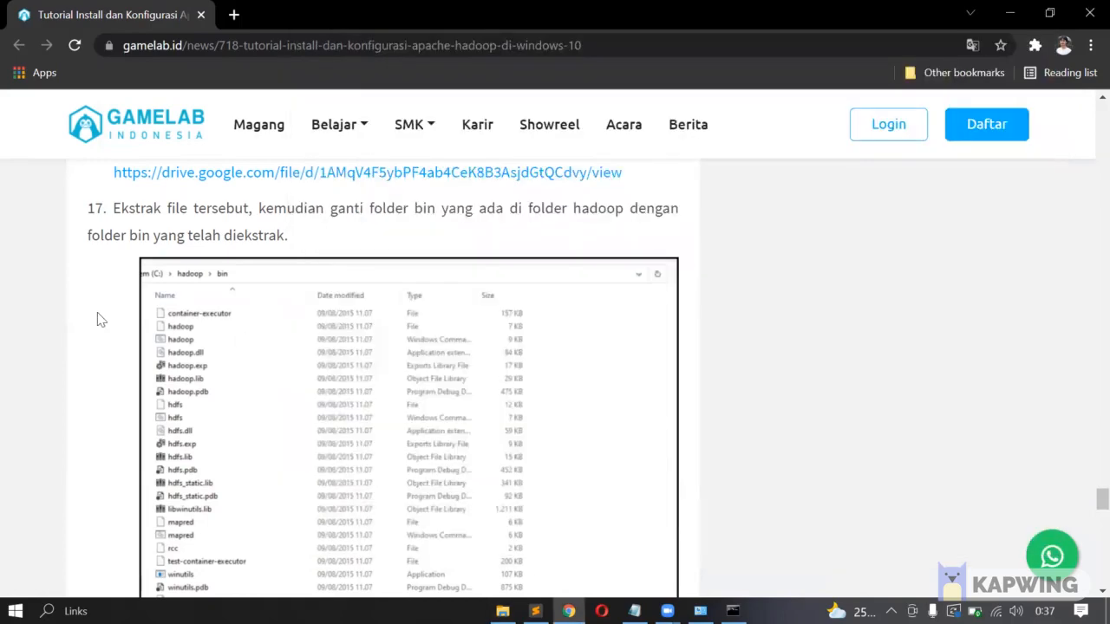
pyautogui.scroll(-1, 101, 320)
pyautogui.scroll(-3, 99, 319)
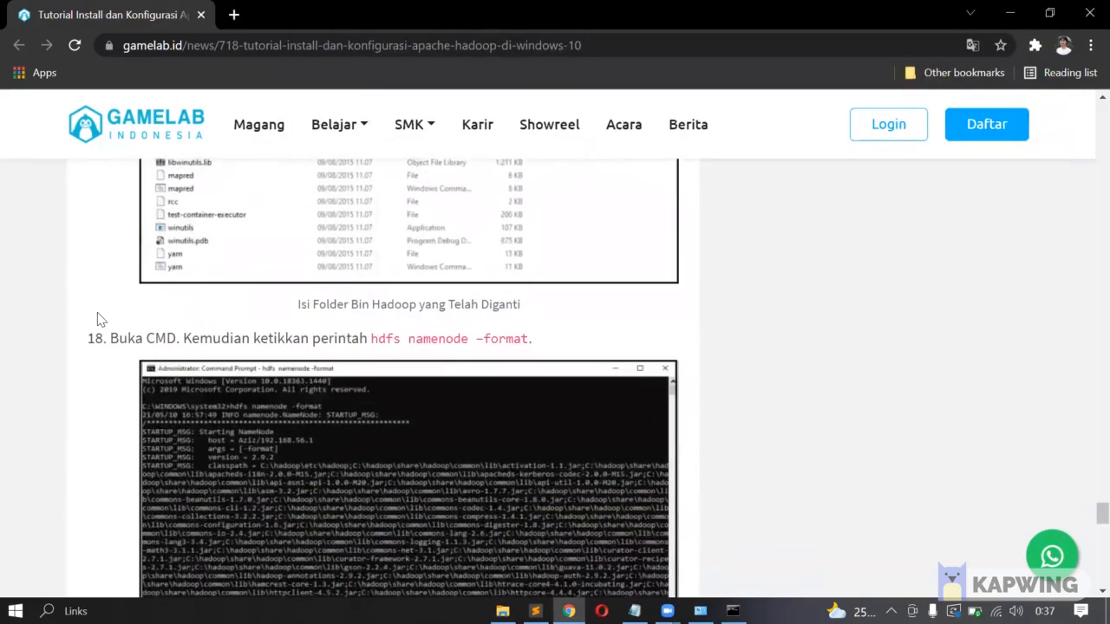
pyautogui.scroll(4, 98, 319)
pyautogui.scroll(-4, 98, 319)
pyautogui.scroll(-1, 98, 319)
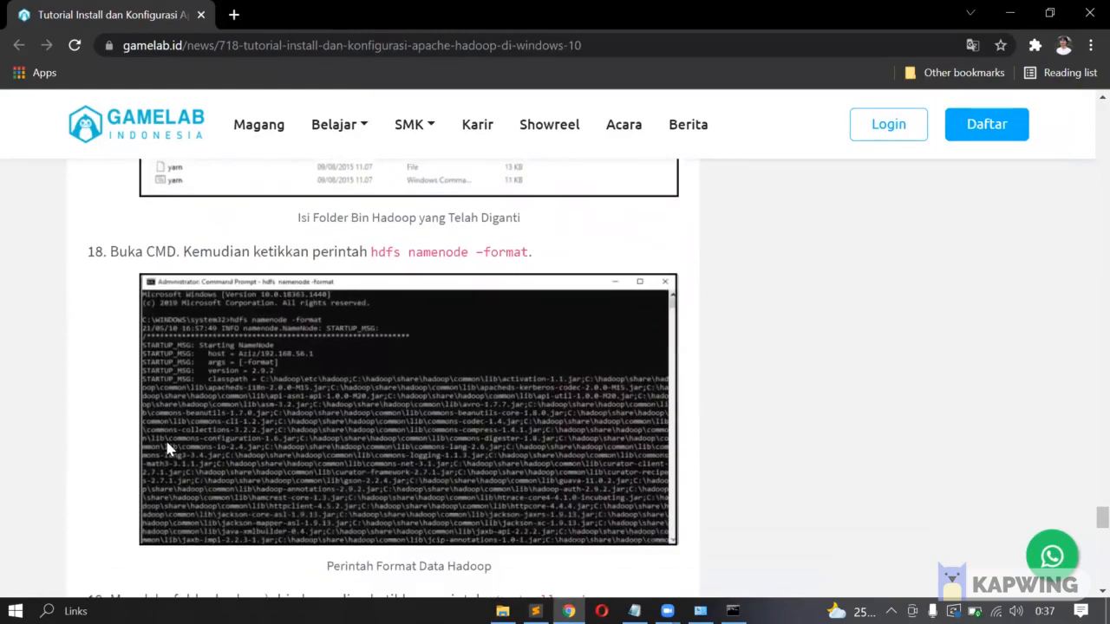
# Run hdfs namenode -format in Command Prompt and answer N to re-formatting the namenode storage directory
pyautogui.click(47, 610)
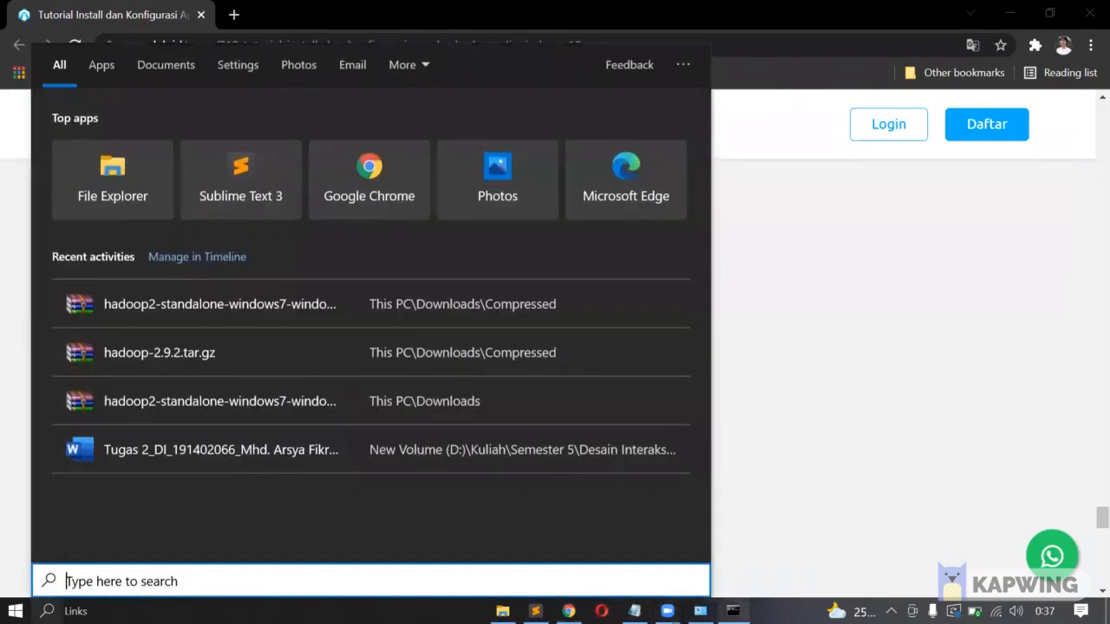
pyautogui.click(27, 408)
pyautogui.click(733, 610)
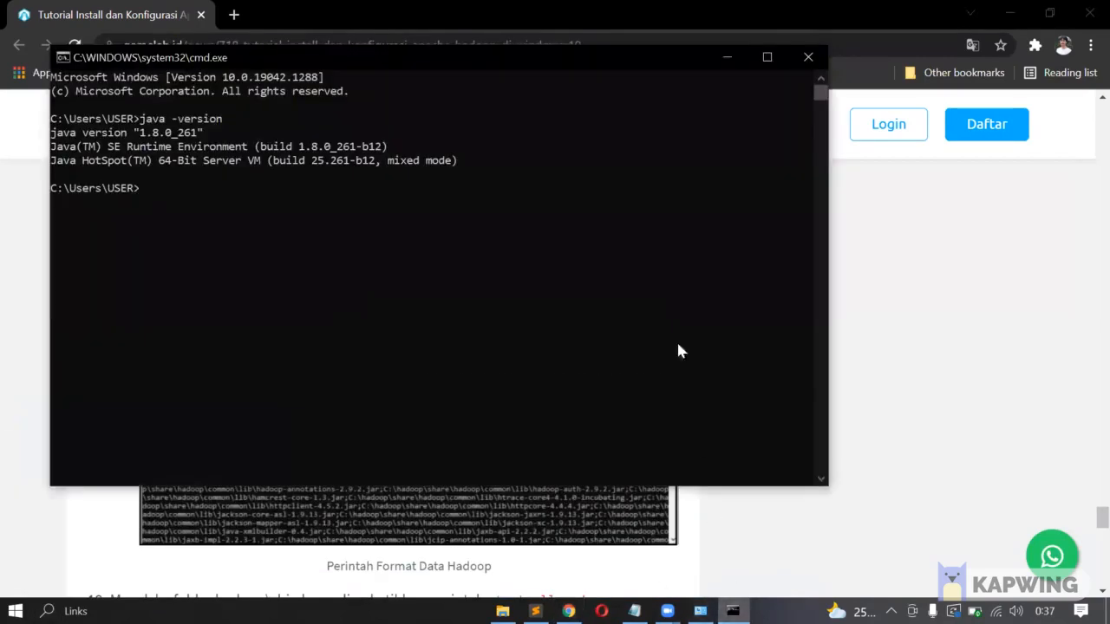
pyautogui.moveTo(478, 58); pyautogui.dragTo(512, 323)
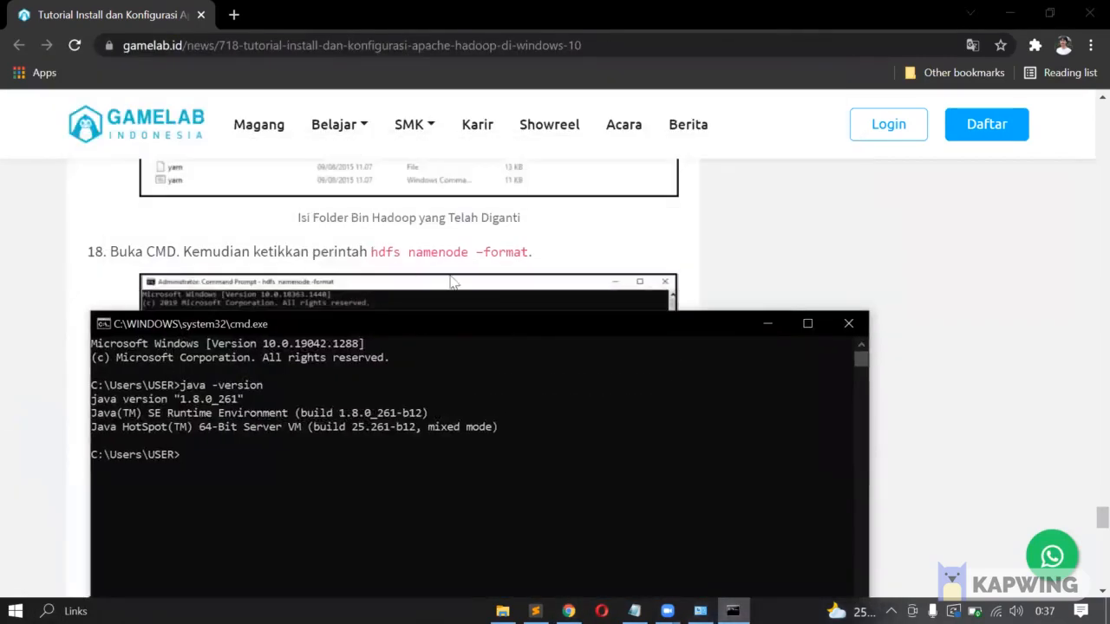
pyautogui.click(277, 458)
pyautogui.write('hdfs namenode -format')
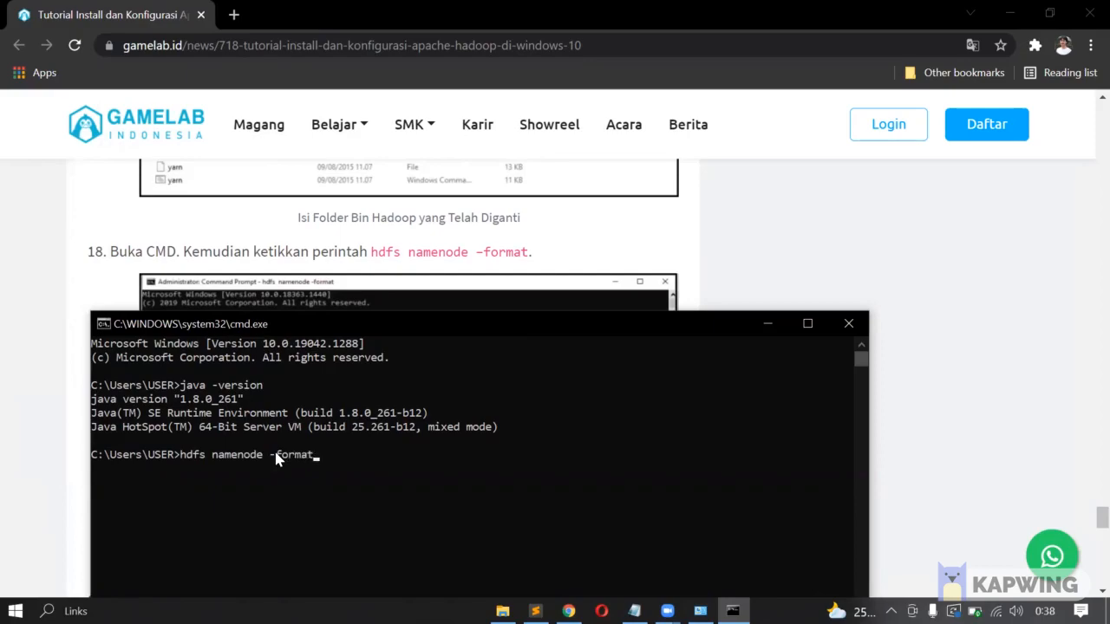
pyautogui.press('Return')
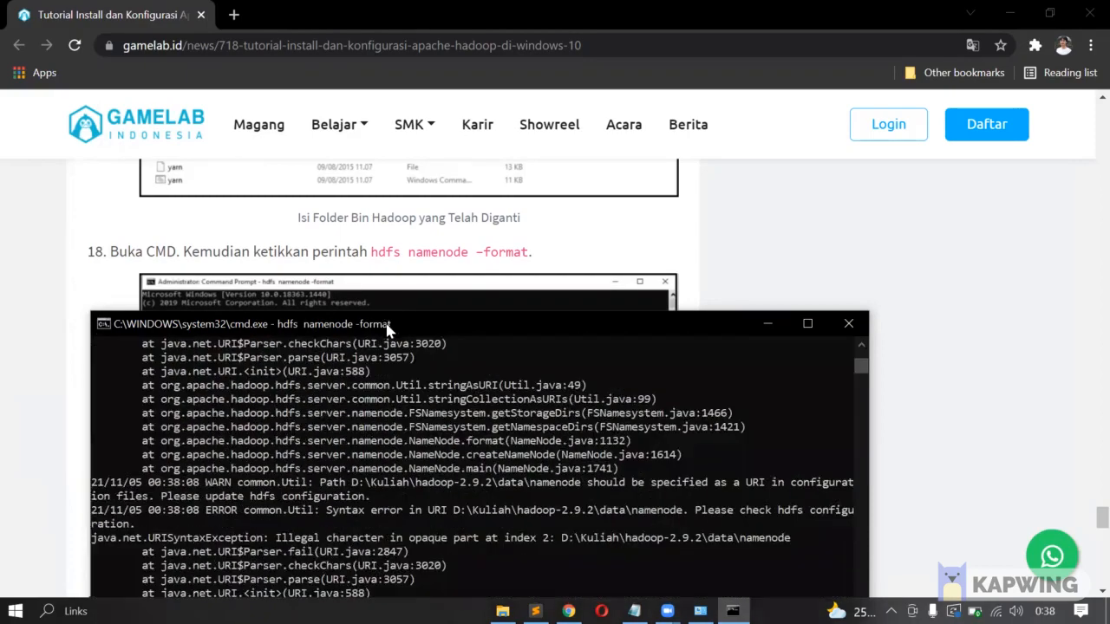
pyautogui.moveTo(409, 324); pyautogui.dragTo(520, 133)
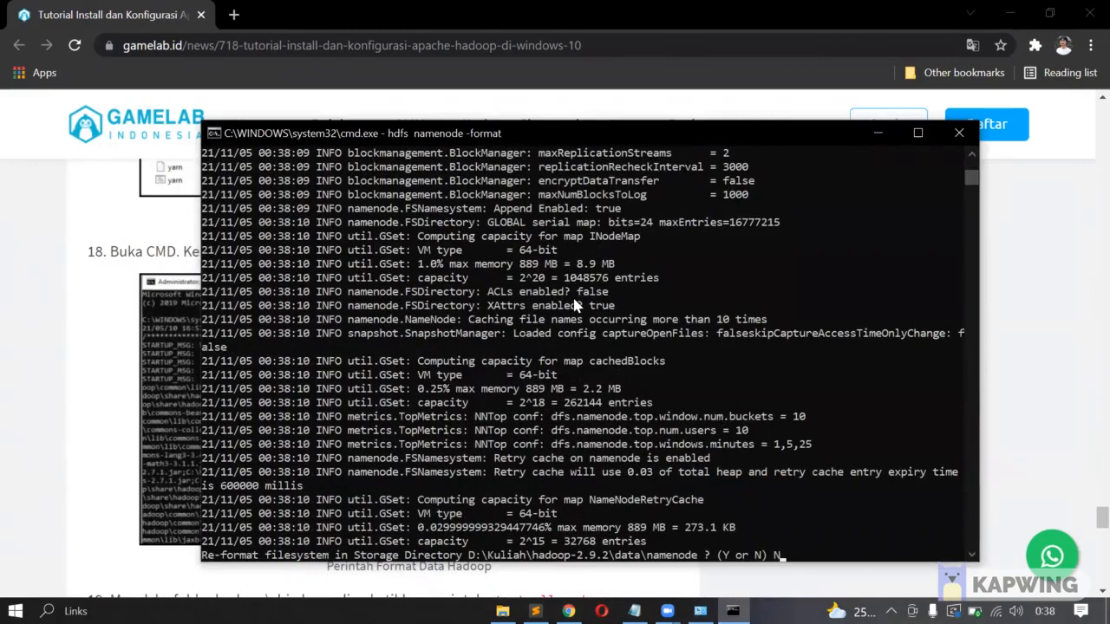
pyautogui.press('Return')
# Examine the command output up to its beginning and highlight the Starting NameNode startup message
pyautogui.scroll(8, 506, 350)
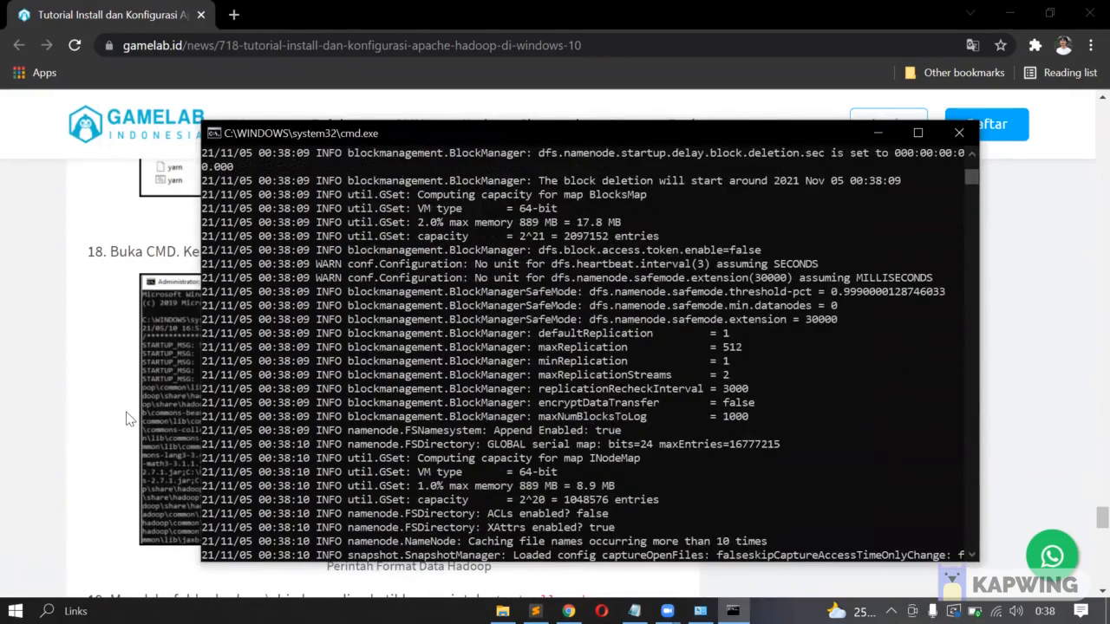
pyautogui.click(128, 416)
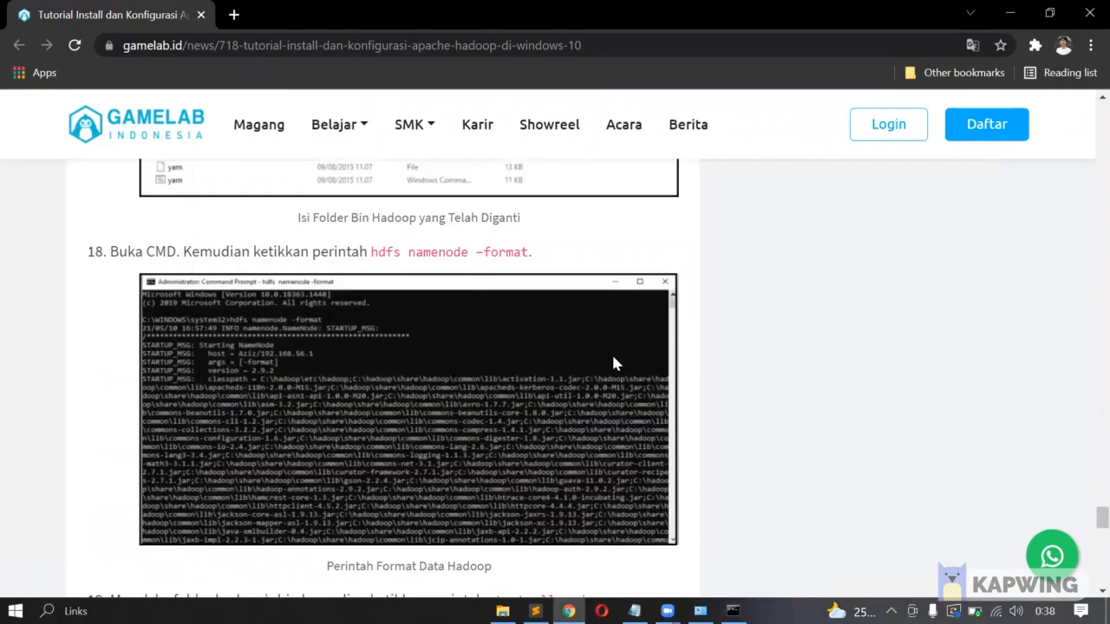
pyautogui.hotkey('alt', 'Tab')
pyautogui.scroll(10, 899, 403)
pyautogui.scroll(20, 930, 381)
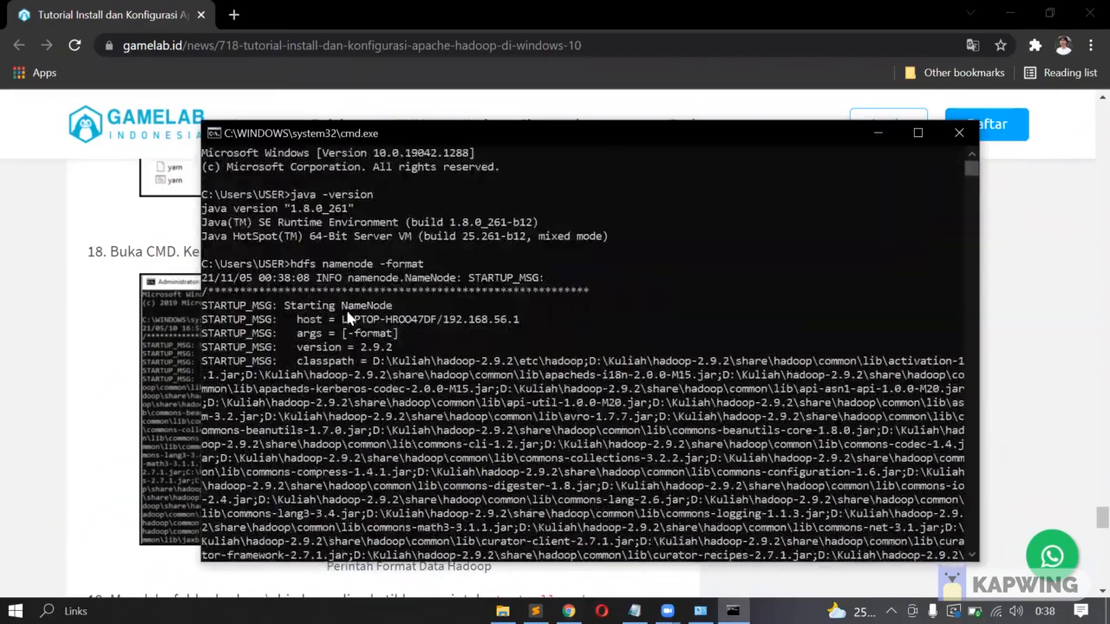
pyautogui.moveTo(291, 309); pyautogui.dragTo(392, 311)
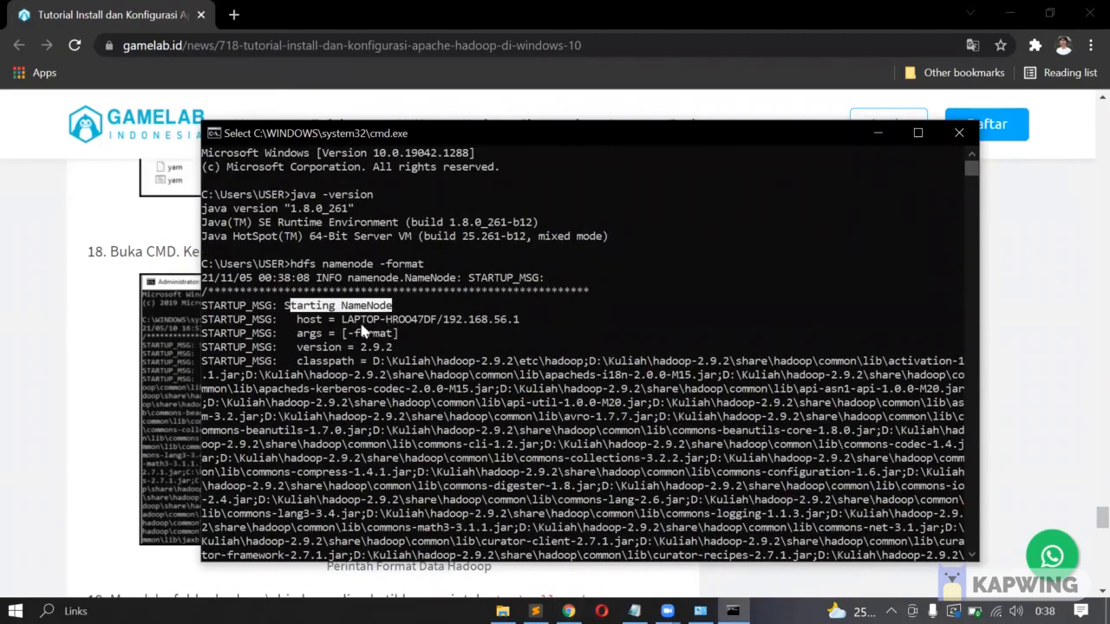
# Read tutorial step 19 on running start-all.cmd and bring up the hadoop-2.9.2 folder in File Explorer
pyautogui.click(21, 339)
pyautogui.scroll(-3, 21, 336)
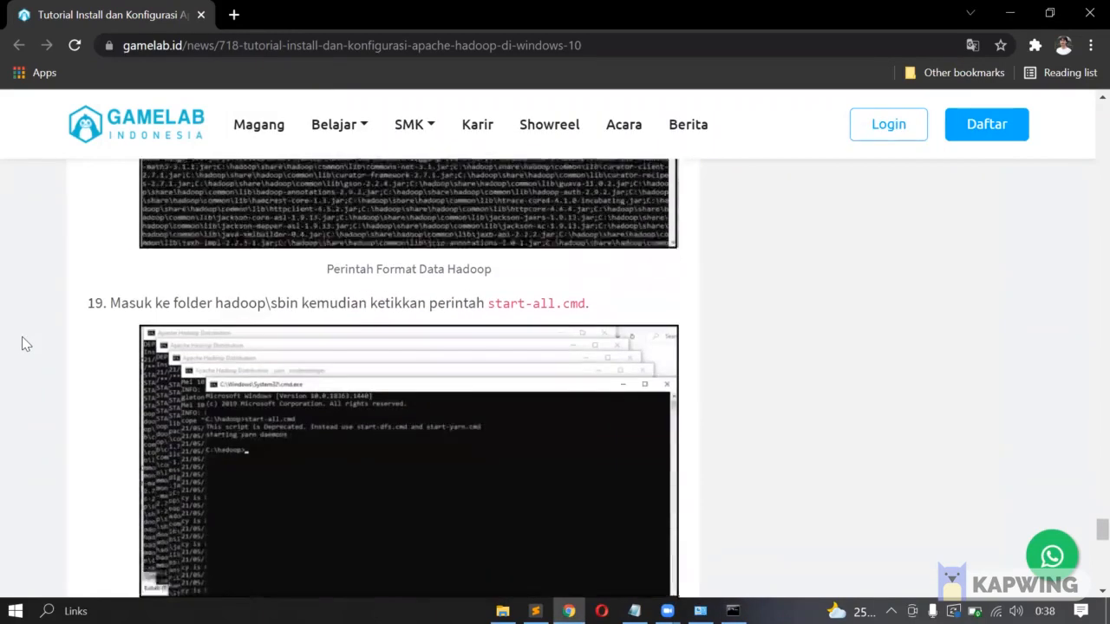
pyautogui.scroll(-1, 22, 336)
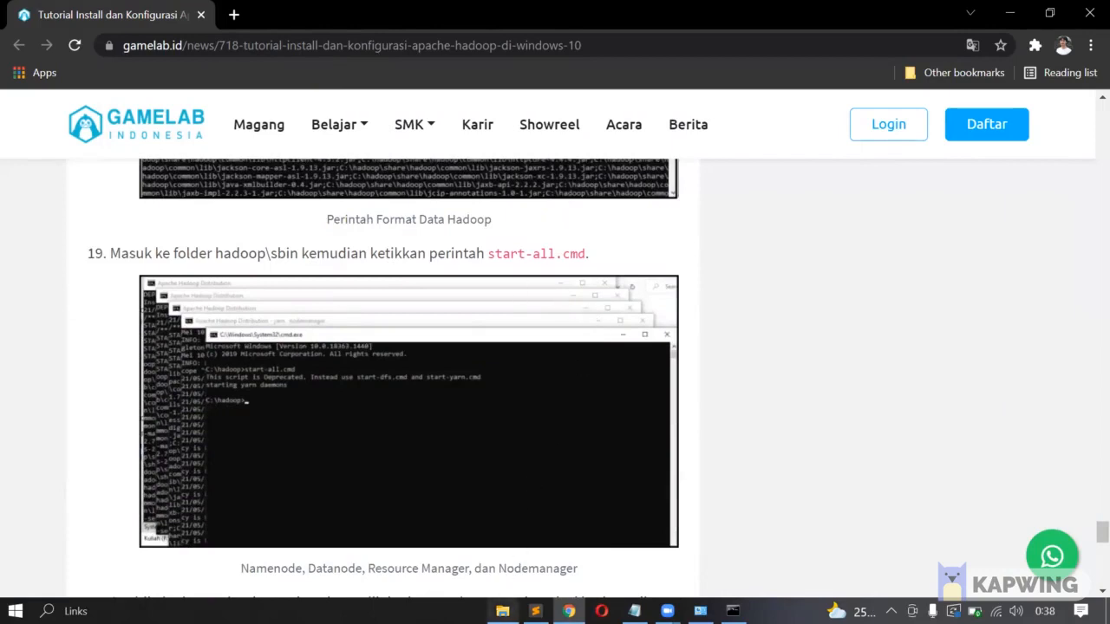
pyautogui.moveTo(502, 611)
pyautogui.click(503, 525)
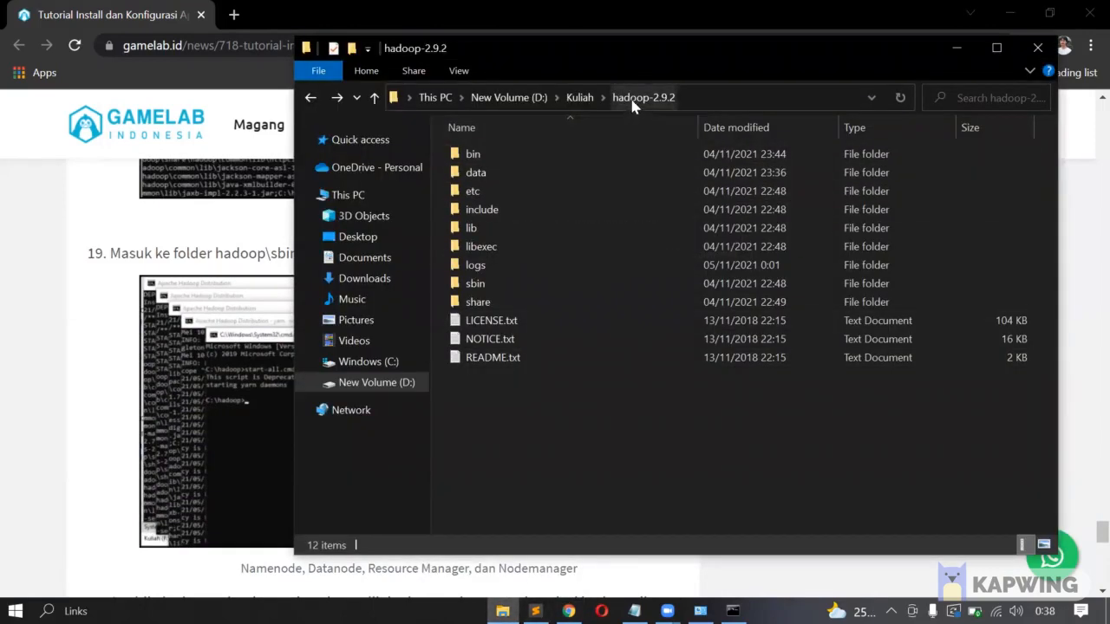
# Open a Command Prompt in the hadoop-2.9.2\sbin folder and place its window below the tutorial's start-all.cmd instruction
pyautogui.doubleClick(479, 282)
pyautogui.click(757, 97)
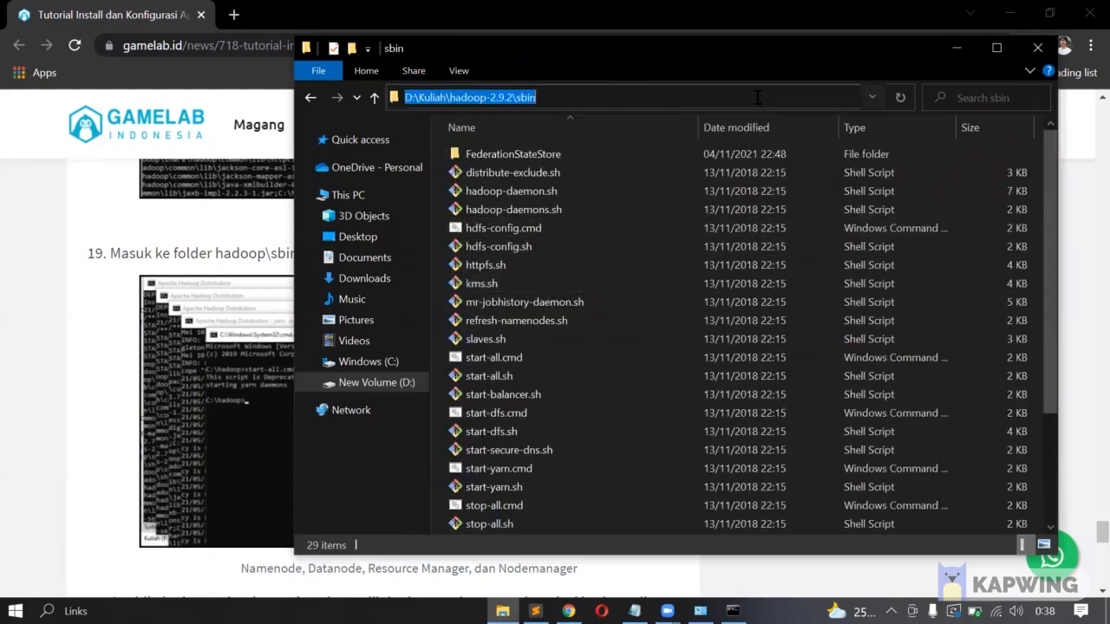
pyautogui.write('cmd')
pyautogui.press('Return')
pyautogui.click(938, 68)
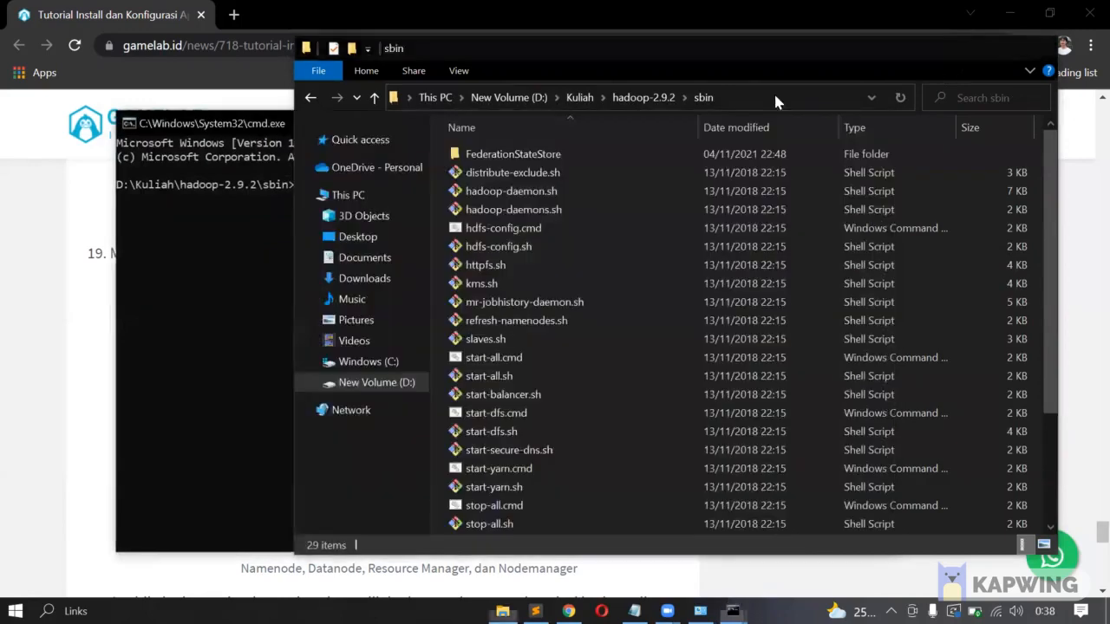
pyautogui.moveTo(457, 120); pyautogui.dragTo(419, 334)
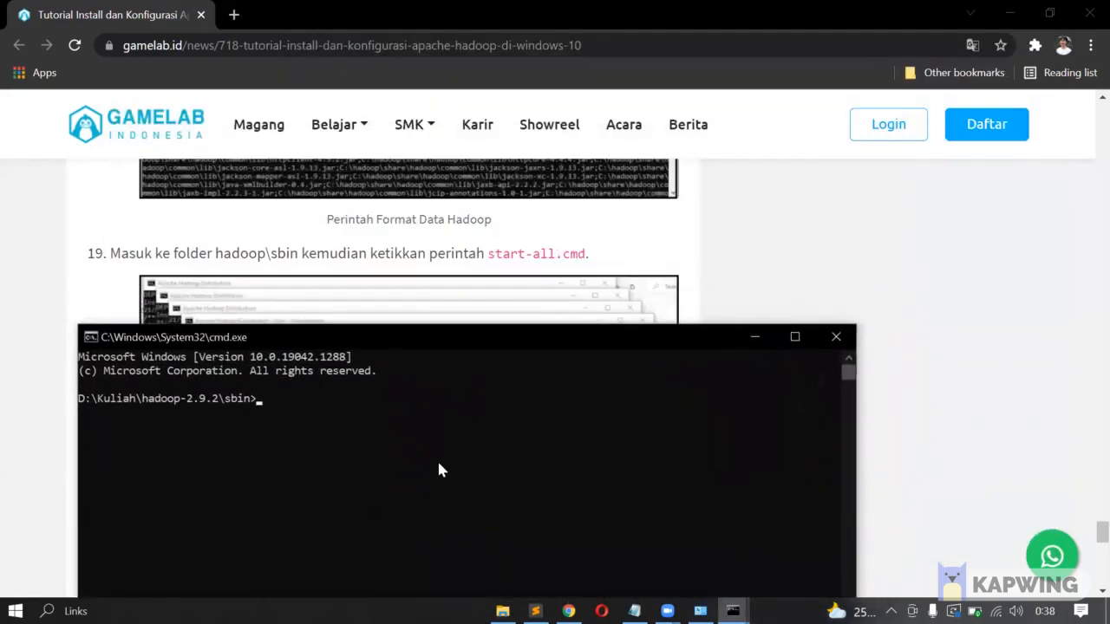
# Run start-all.cmd from the sbin folder and spread out the Hadoop daemon windows so each title is readable
pyautogui.write('start-all.cmd')
pyautogui.press('Return')
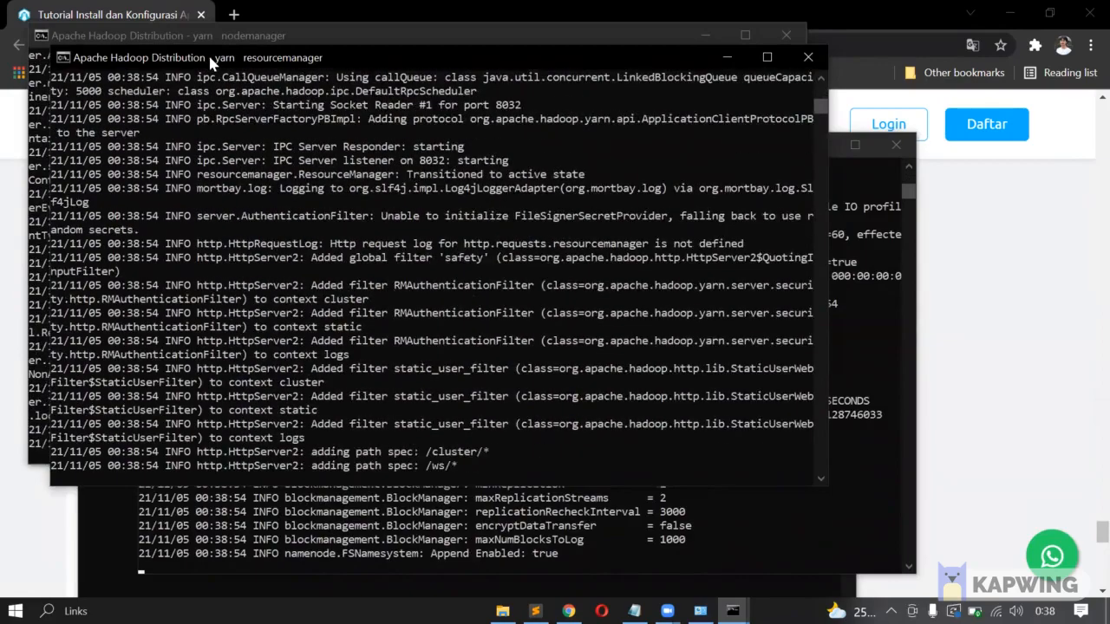
pyautogui.moveTo(160, 63); pyautogui.dragTo(248, 99)
pyautogui.moveTo(242, 35); pyautogui.dragTo(368, 130)
pyautogui.moveTo(279, 33); pyautogui.dragTo(499, 149)
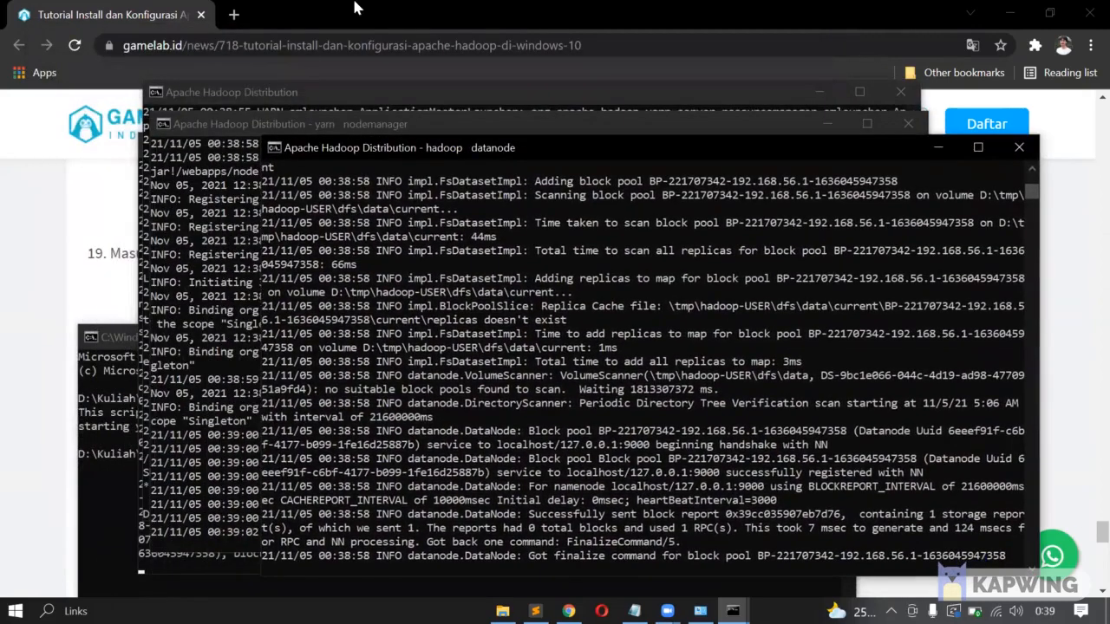
# Return to the tutorial in the browser and read step 20, comparing it with the step 19 screenshot
pyautogui.click(17, 306)
pyautogui.scroll(-1, 17, 305)
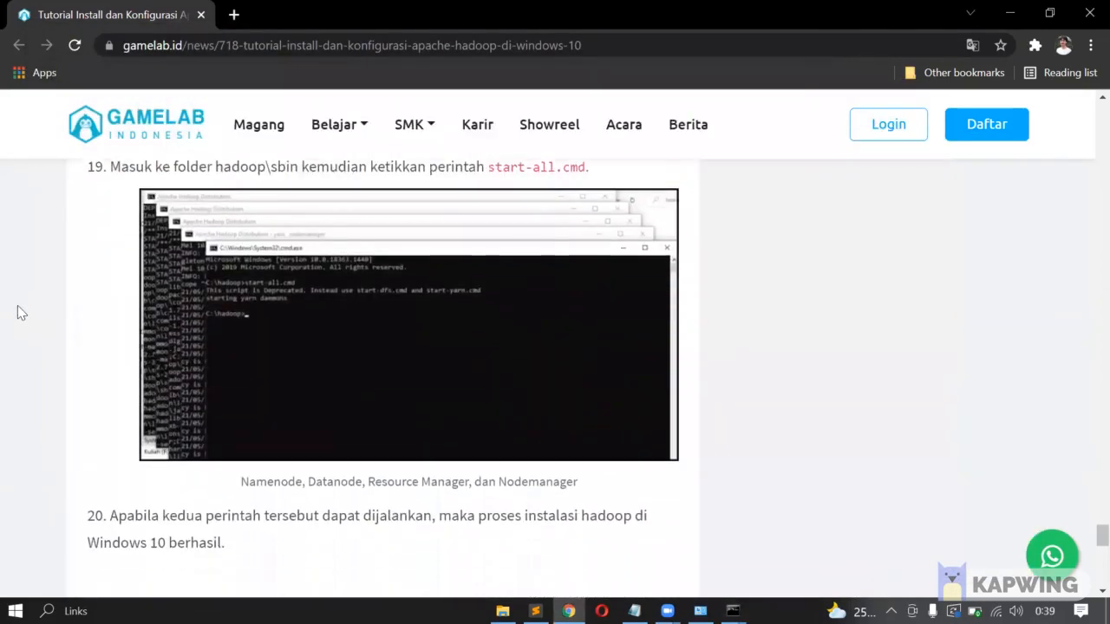
pyautogui.scroll(-1, 17, 305)
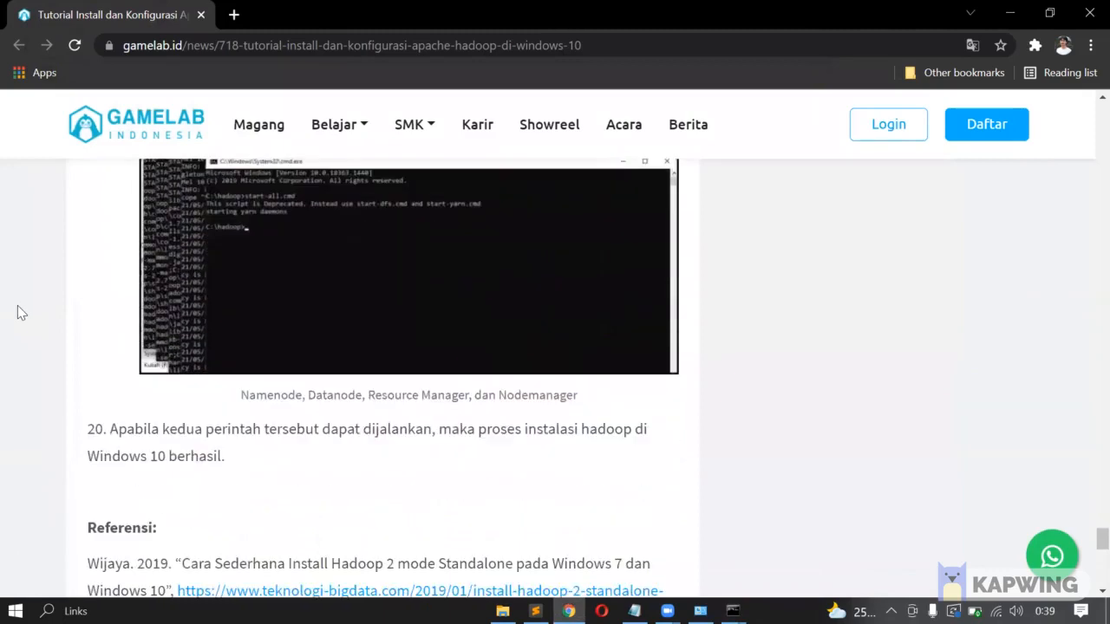
pyautogui.moveTo(120, 429); pyautogui.dragTo(329, 457)
pyautogui.click(341, 459)
pyautogui.scroll(1, 321, 400)
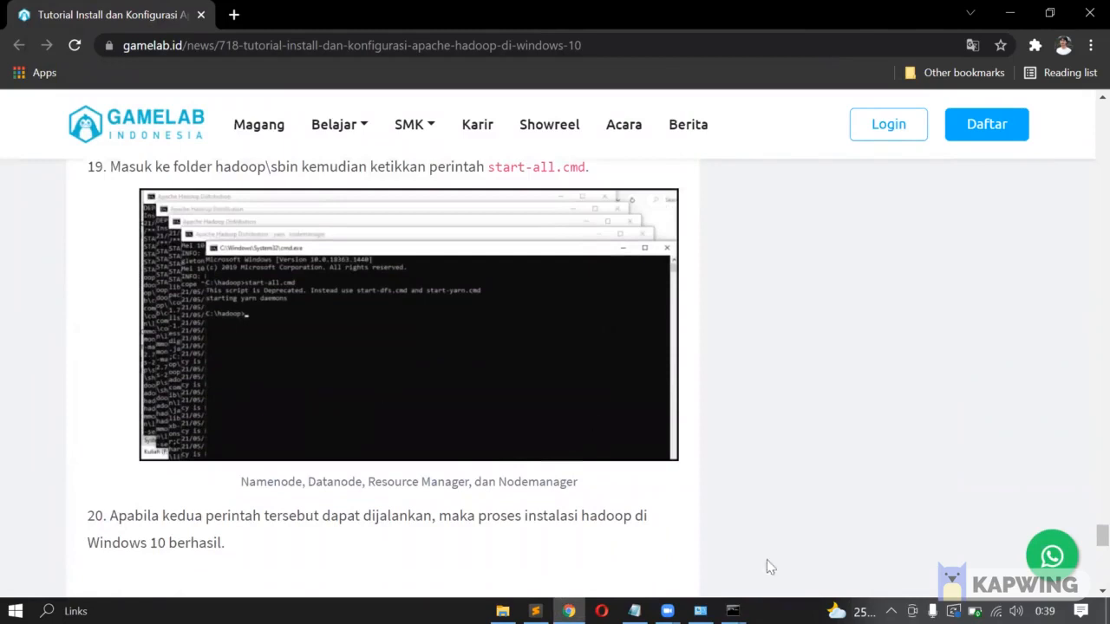
pyautogui.moveTo(732, 611)
# Open the Namenode information page at localhost:50070 in a new browser tab
pyautogui.click(232, 14)
pyautogui.write('l')
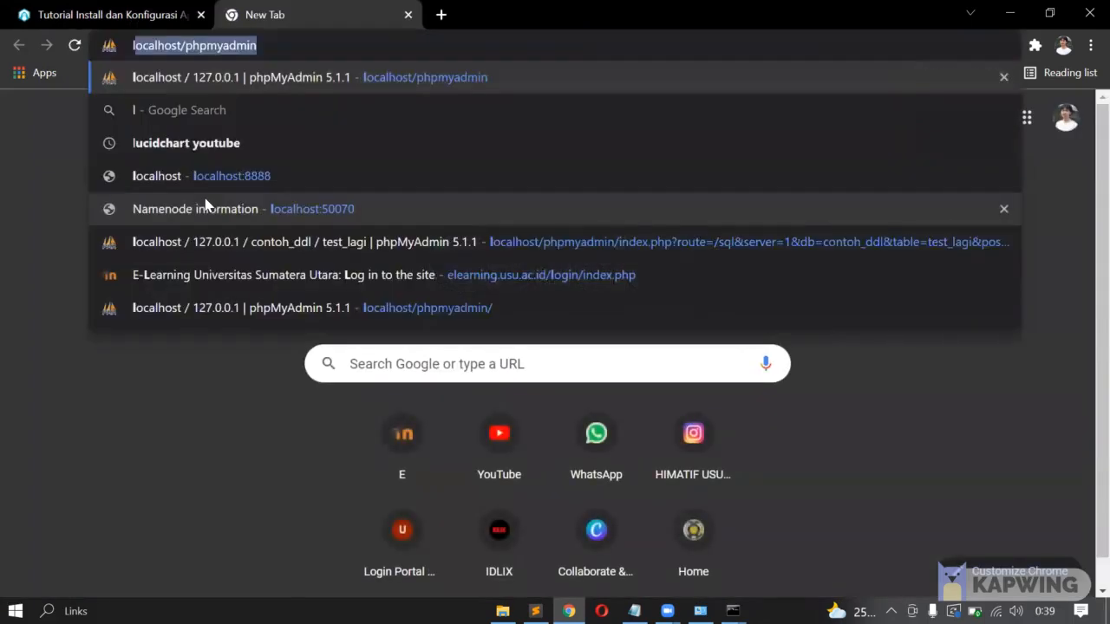
pyautogui.write('ocalhost')
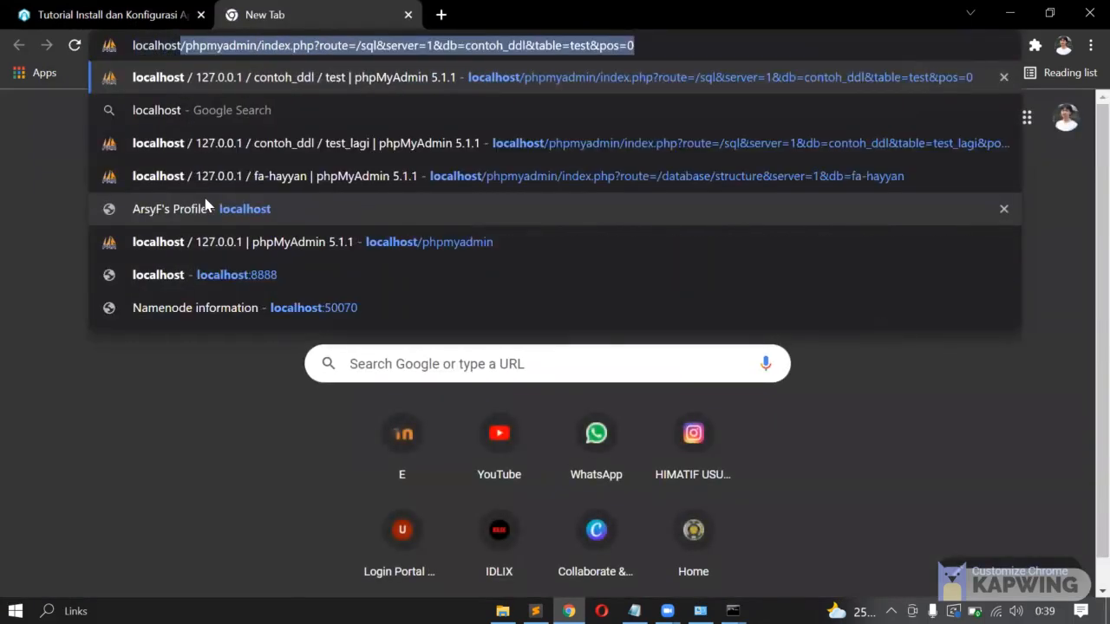
pyautogui.write(':')
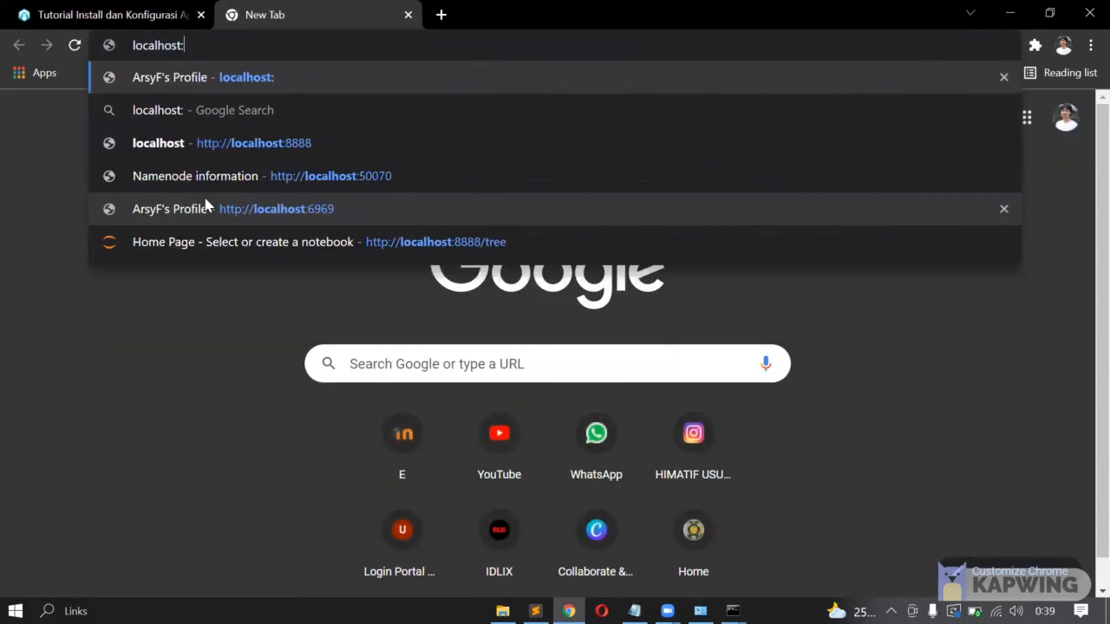
pyautogui.write('500')
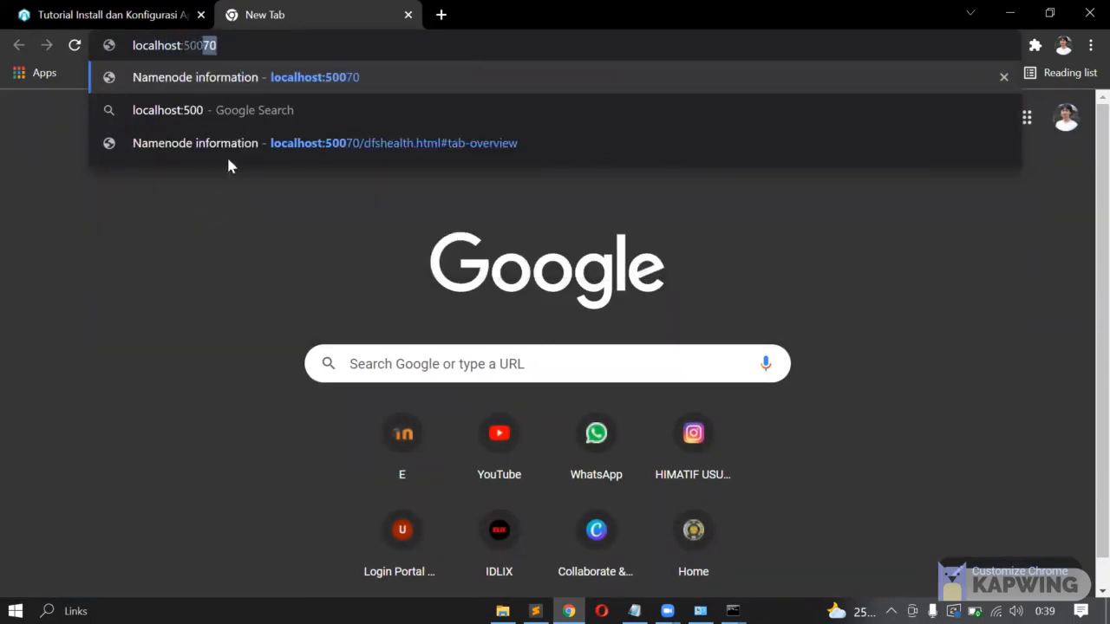
pyautogui.click(298, 80)
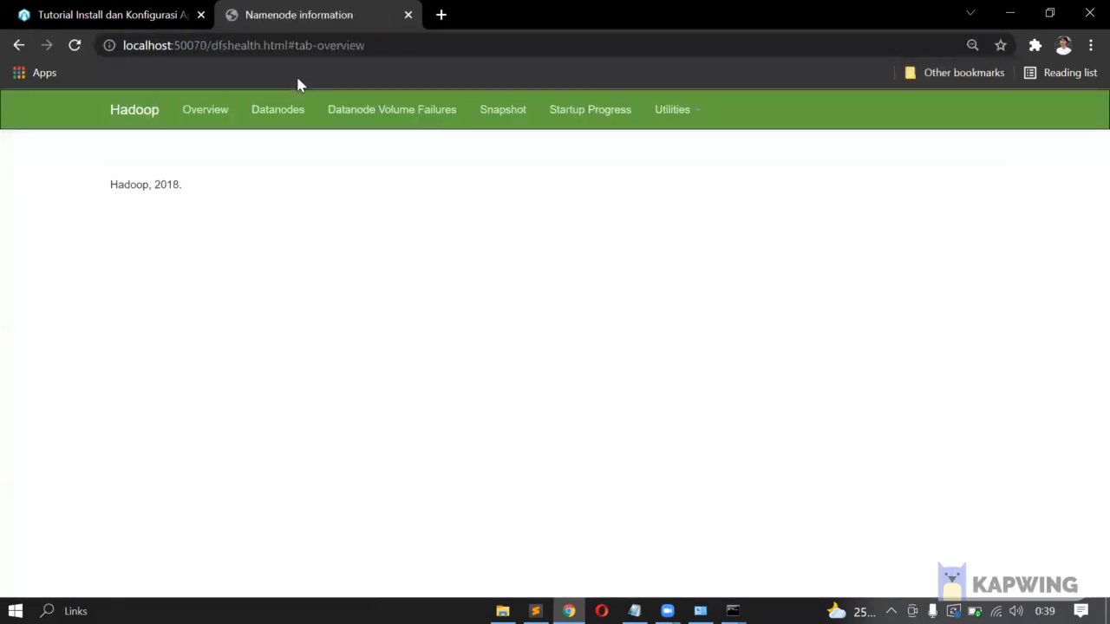
# Examine the Overview and Summary sections of the Namenode information page and return to the tutorial page
pyautogui.scroll(-4, 137, 337)
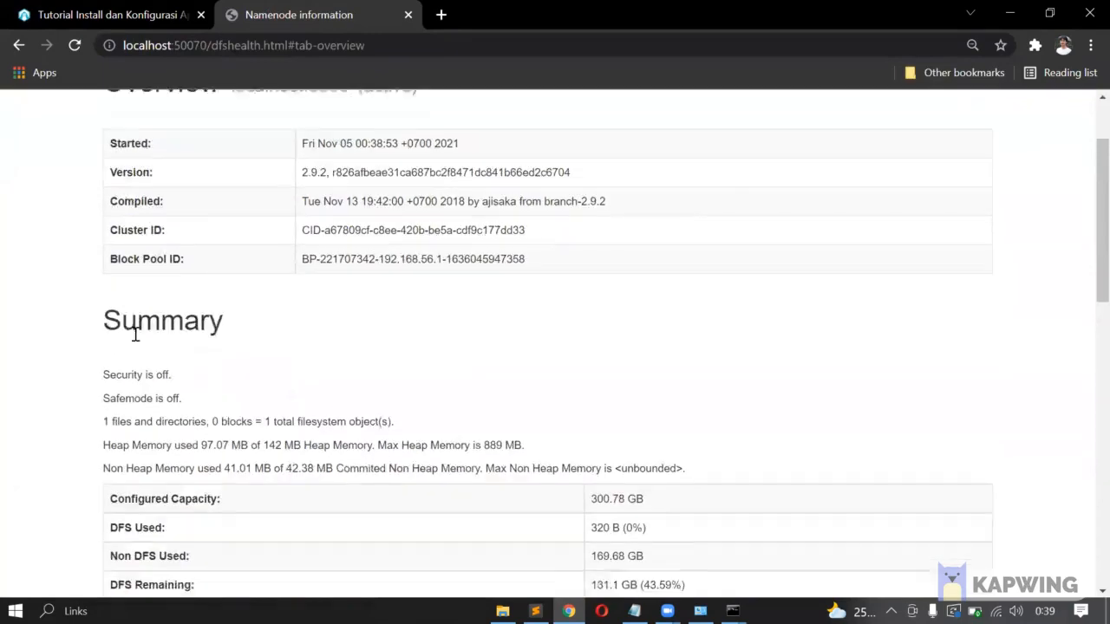
pyautogui.scroll(3, 136, 339)
pyautogui.scroll(1, 136, 340)
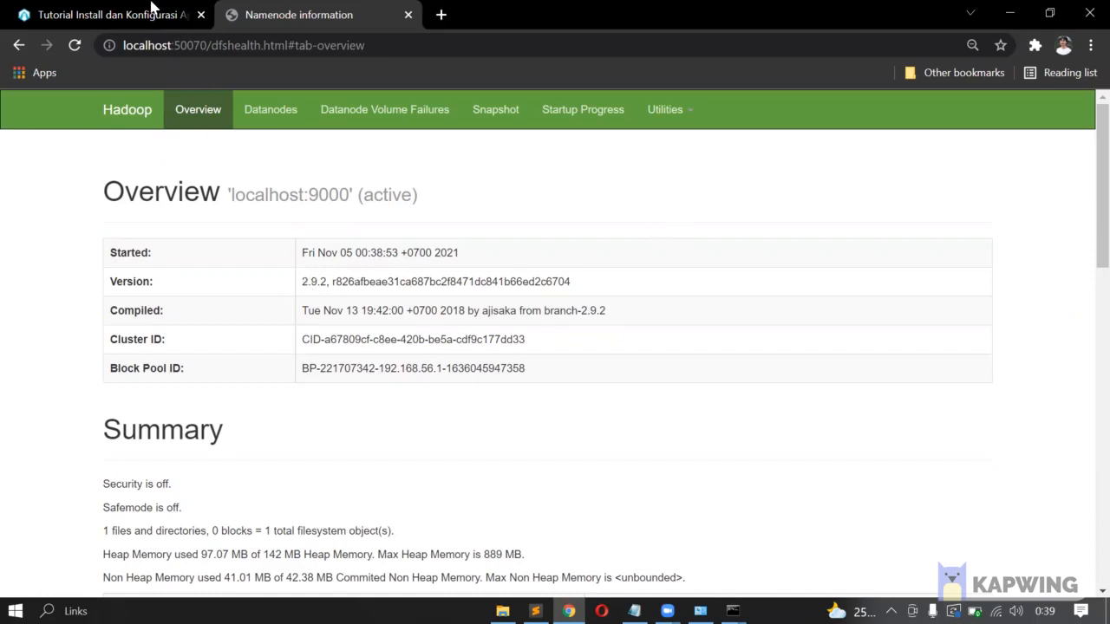
pyautogui.click(143, 8)
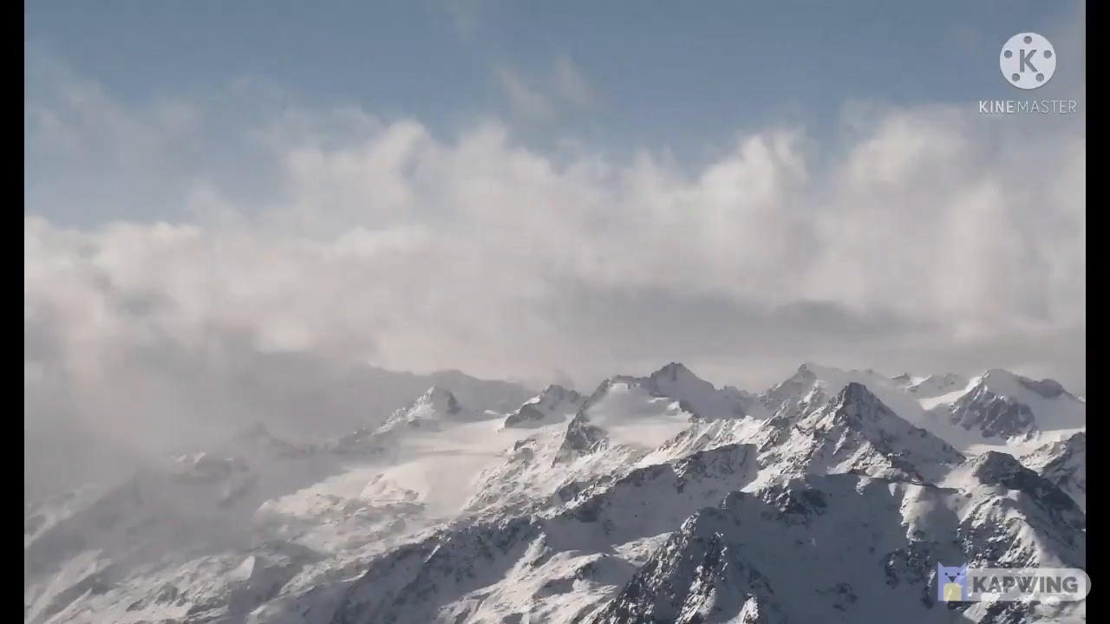